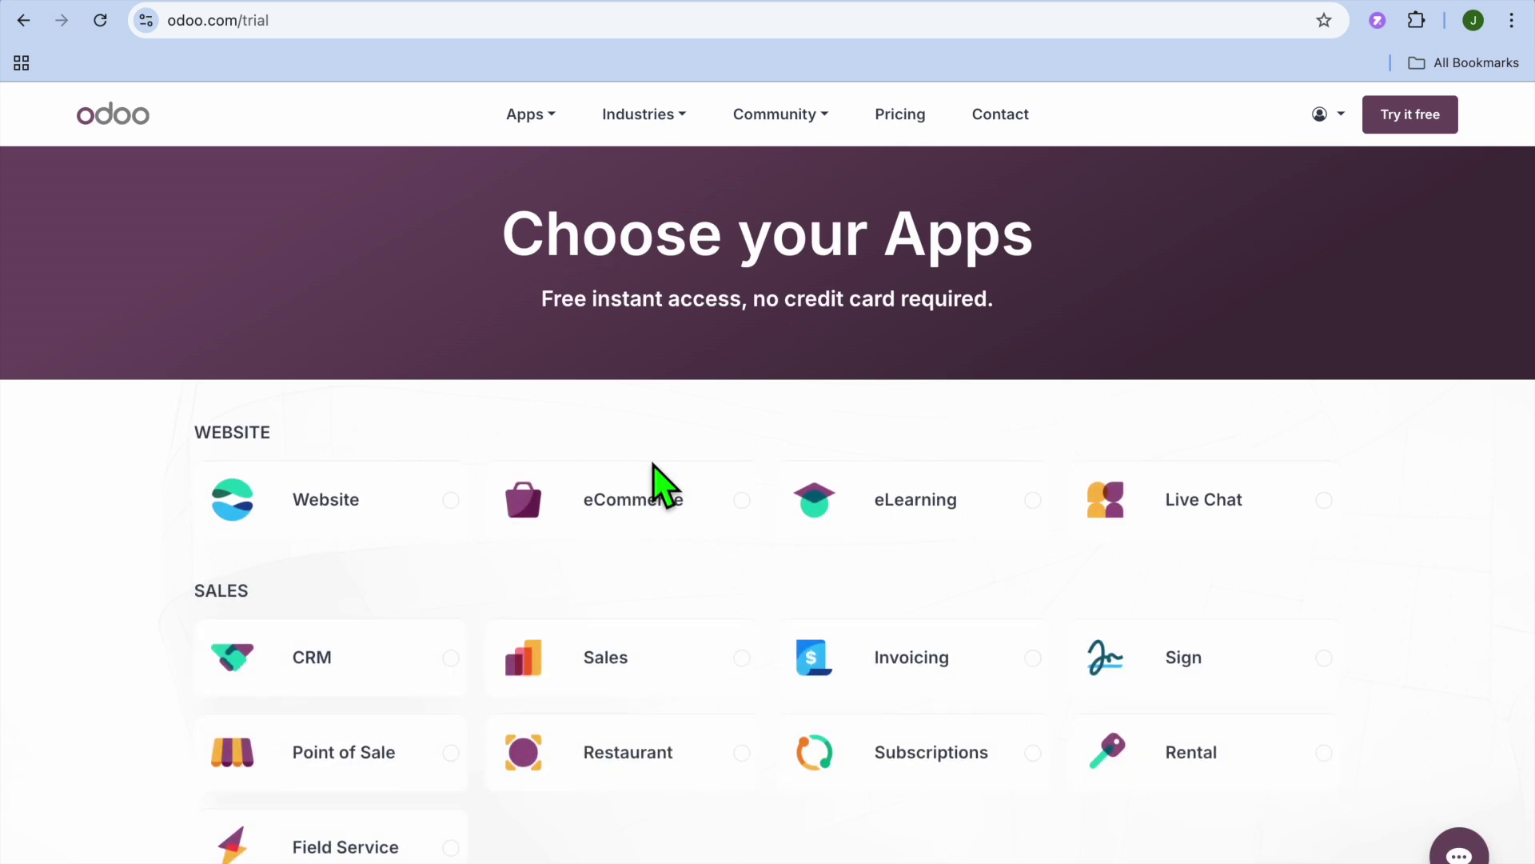
Select the Website app card for the trial and continue to the sign-up form
{"action": "scroll", "coordinate": [460, 452], "scroll_direction": "down", "scroll_amount": 2}
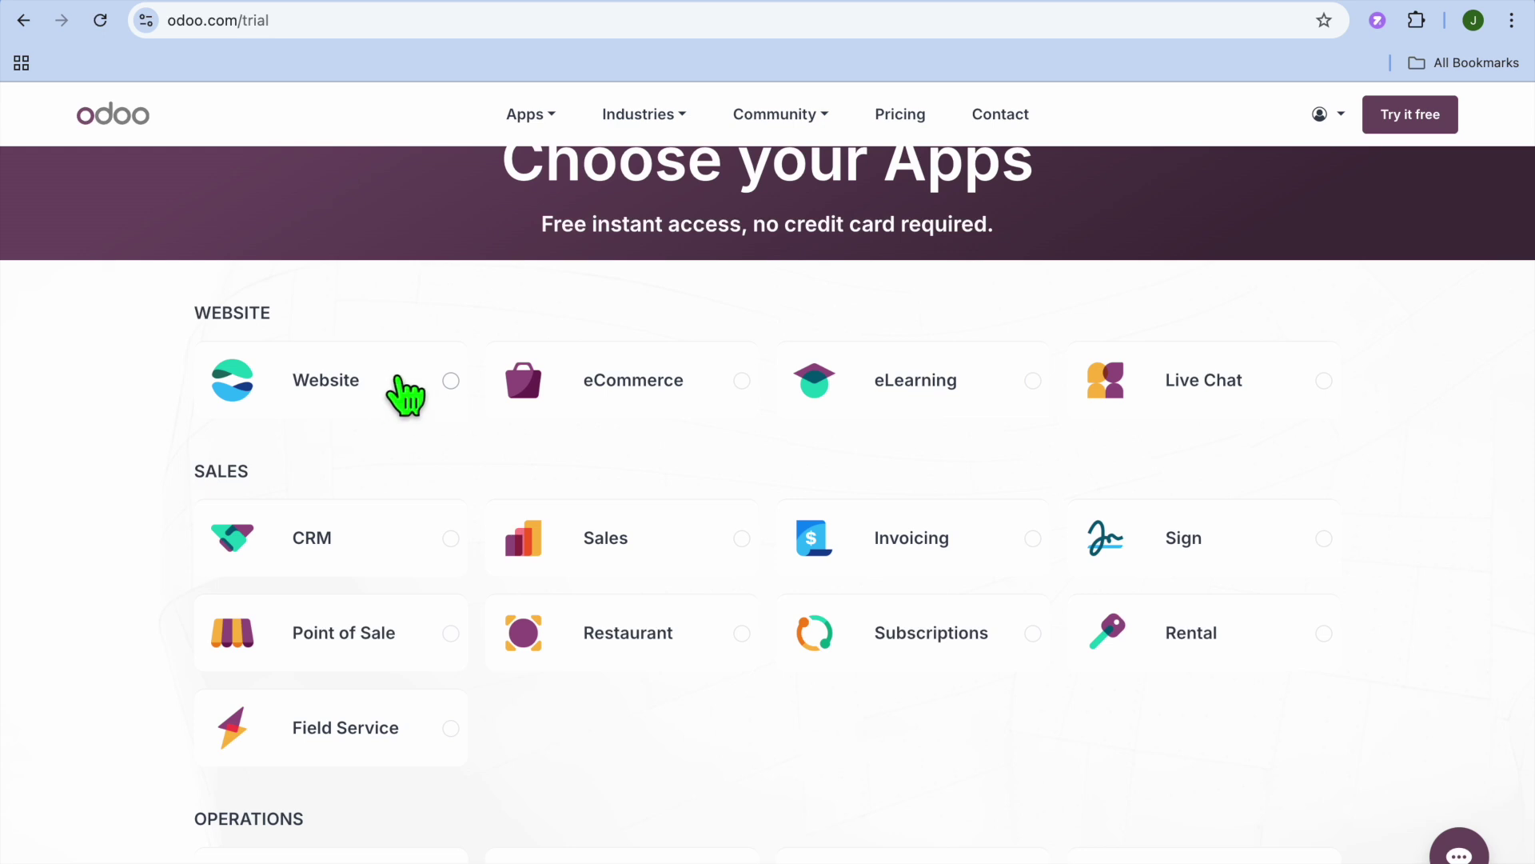
{"action": "left_click", "coordinate": [388, 400]}
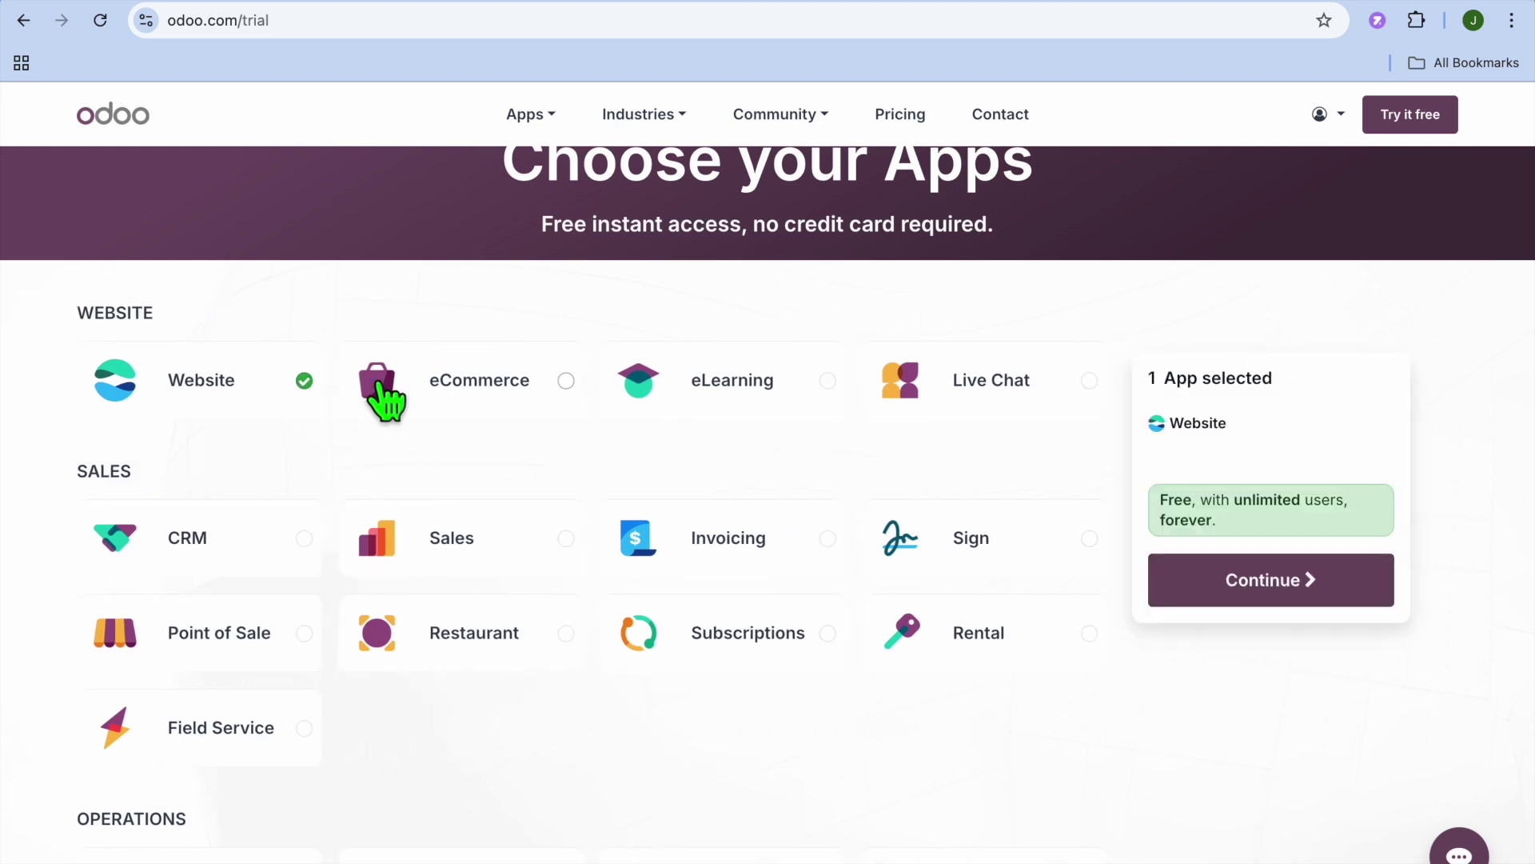
{"action": "left_click", "coordinate": [1337, 601]}
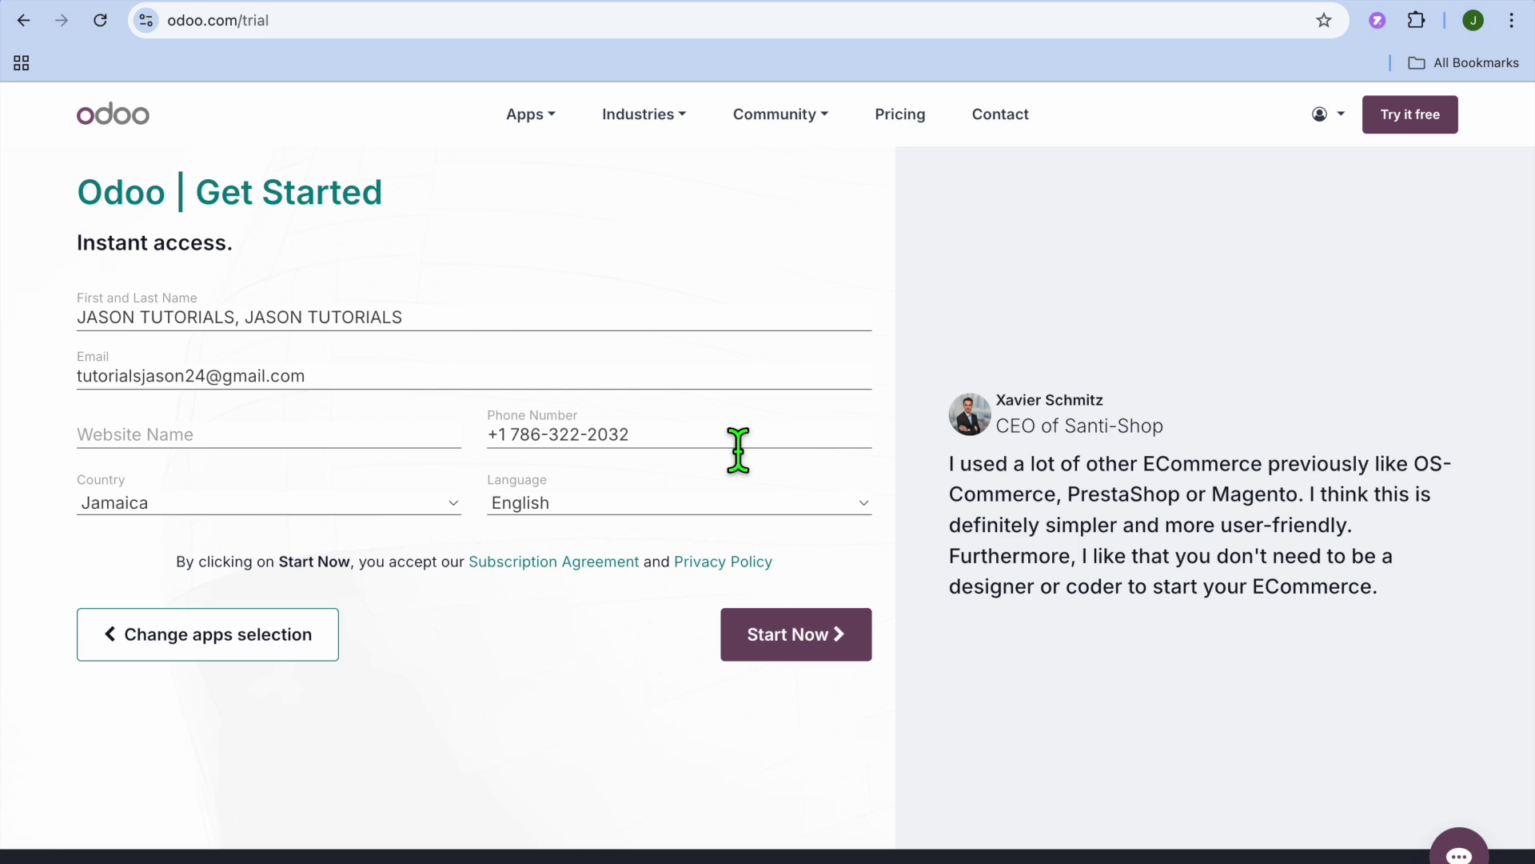
Try Start Now, then fill in the missing Website Name field
{"action": "left_click", "coordinate": [814, 652]}
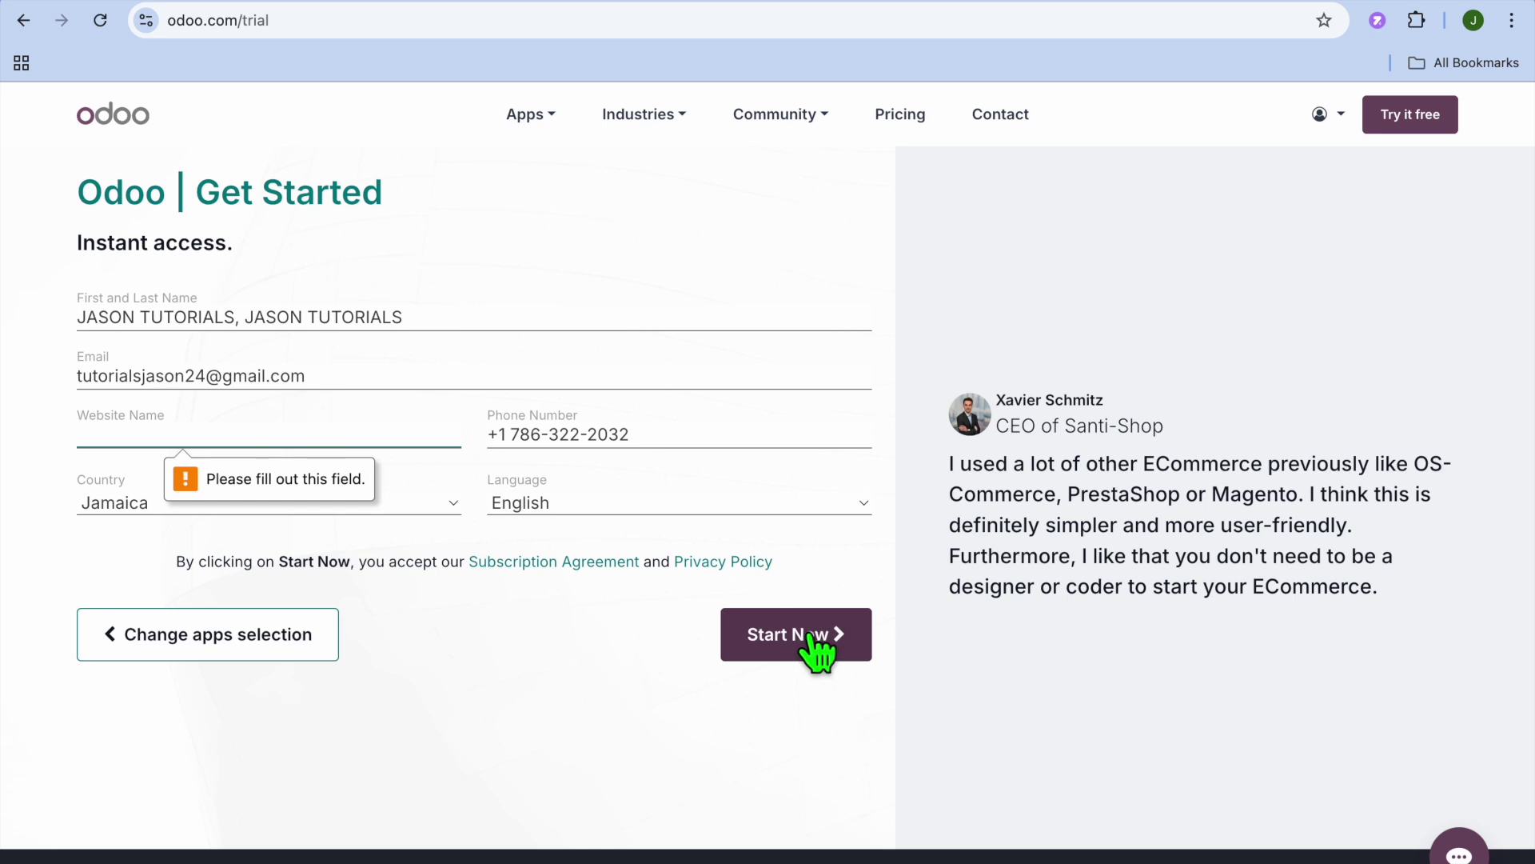
{"action": "left_click", "coordinate": [284, 441]}
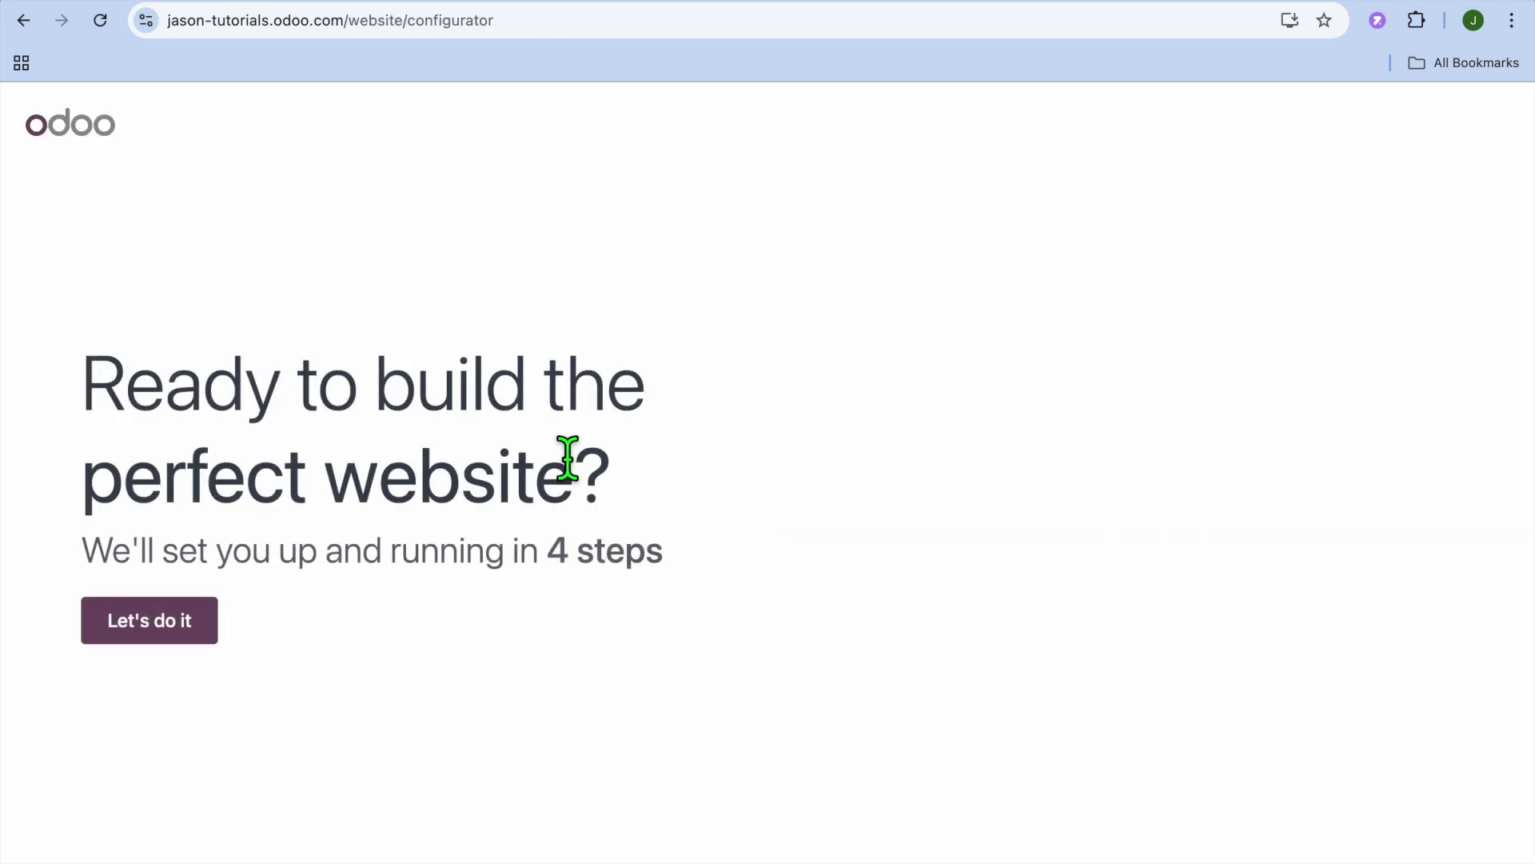
Describe the site as a blog for a photographer business and choose its main objective
{"action": "left_click", "coordinate": [184, 619]}
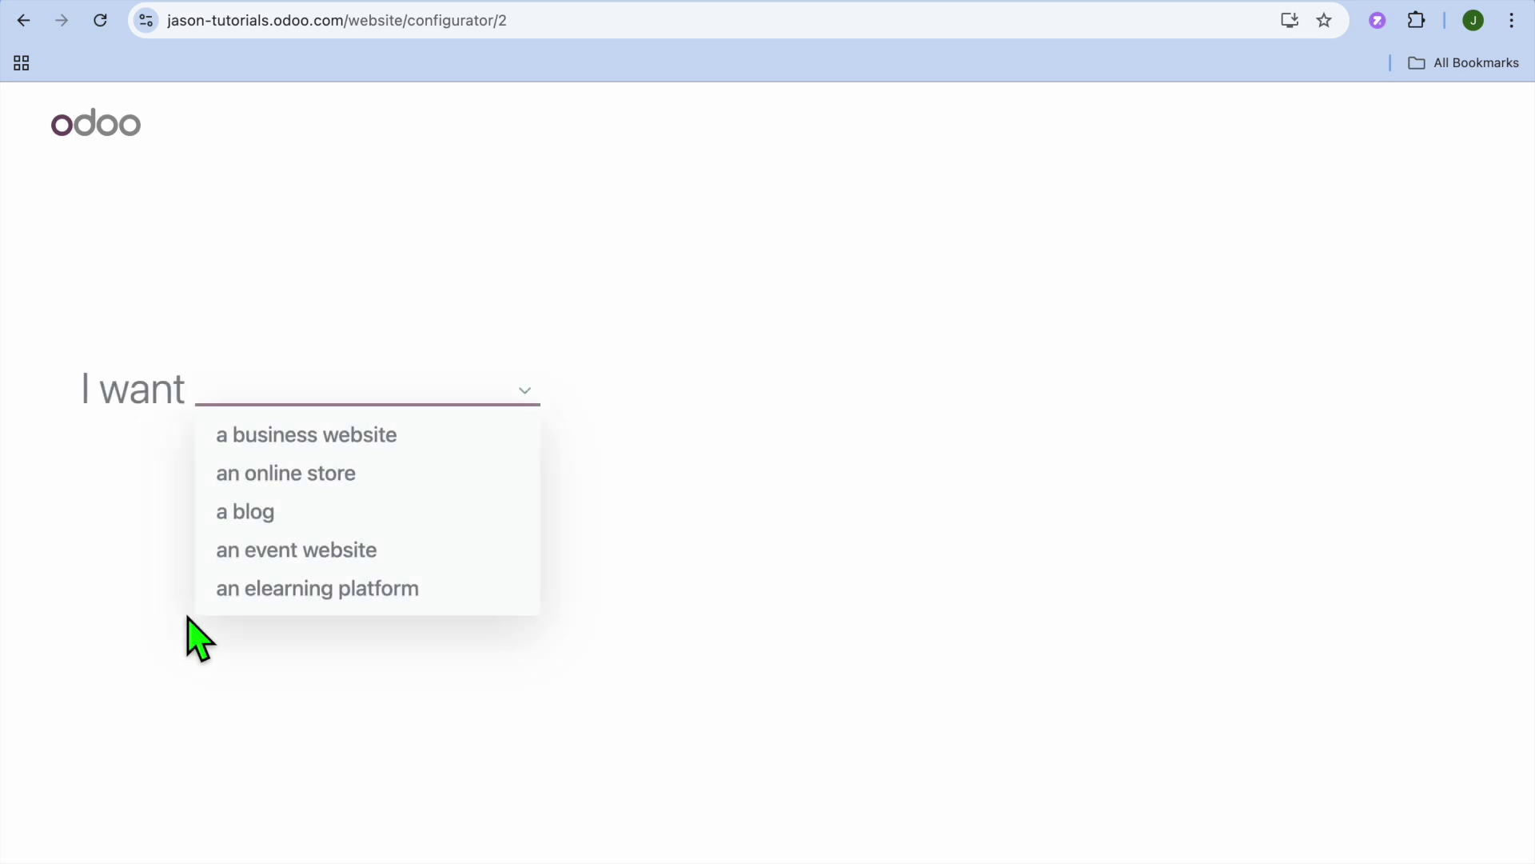
{"action": "left_click", "coordinate": [266, 512]}
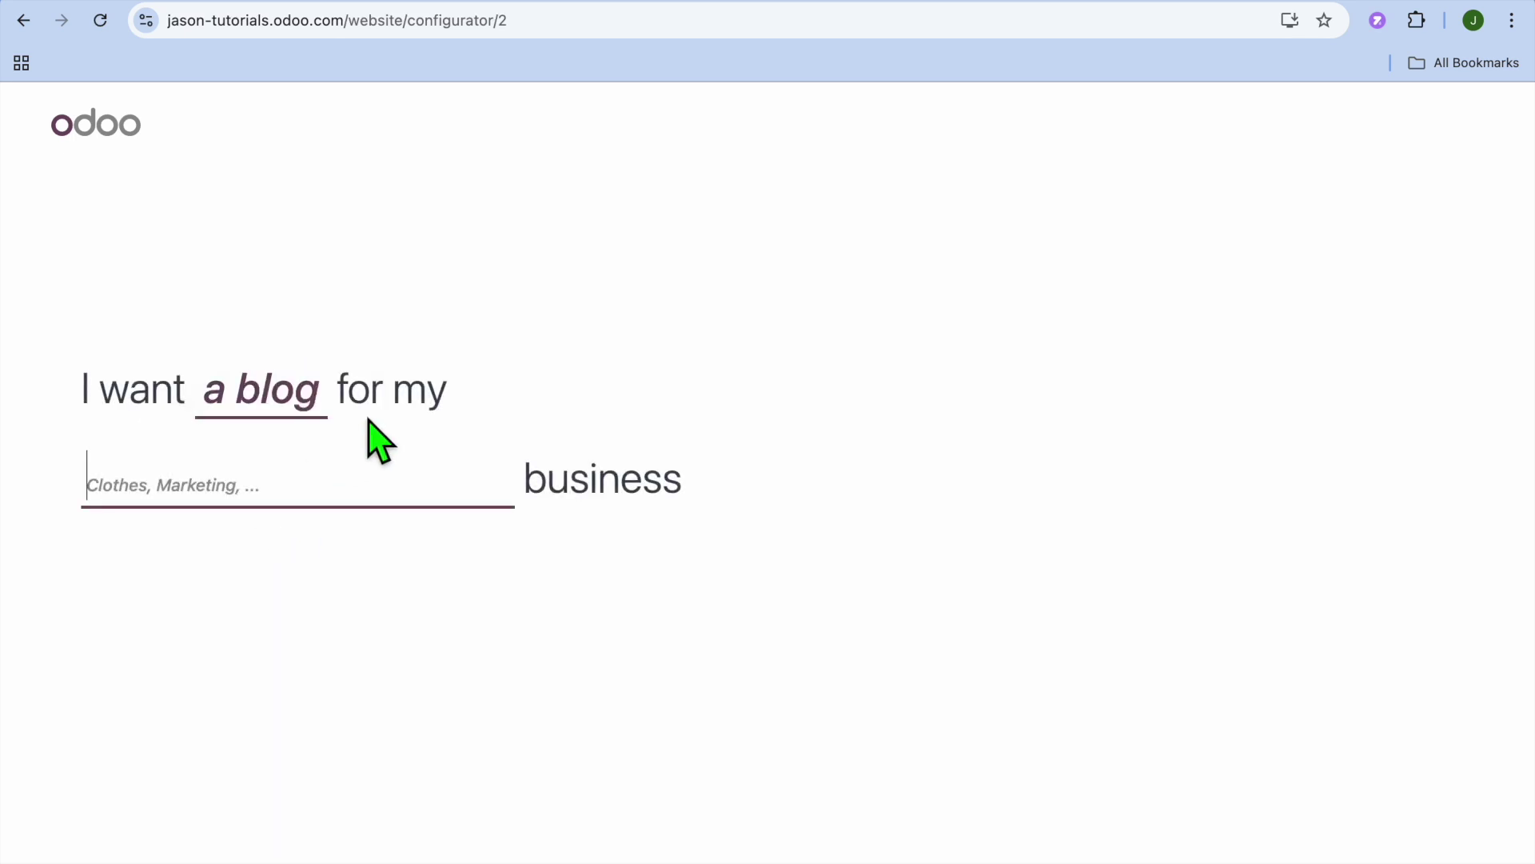
{"action": "left_click", "coordinate": [166, 485]}
{"action": "left_click", "coordinate": [236, 486]}
{"action": "type", "text": "PH"}
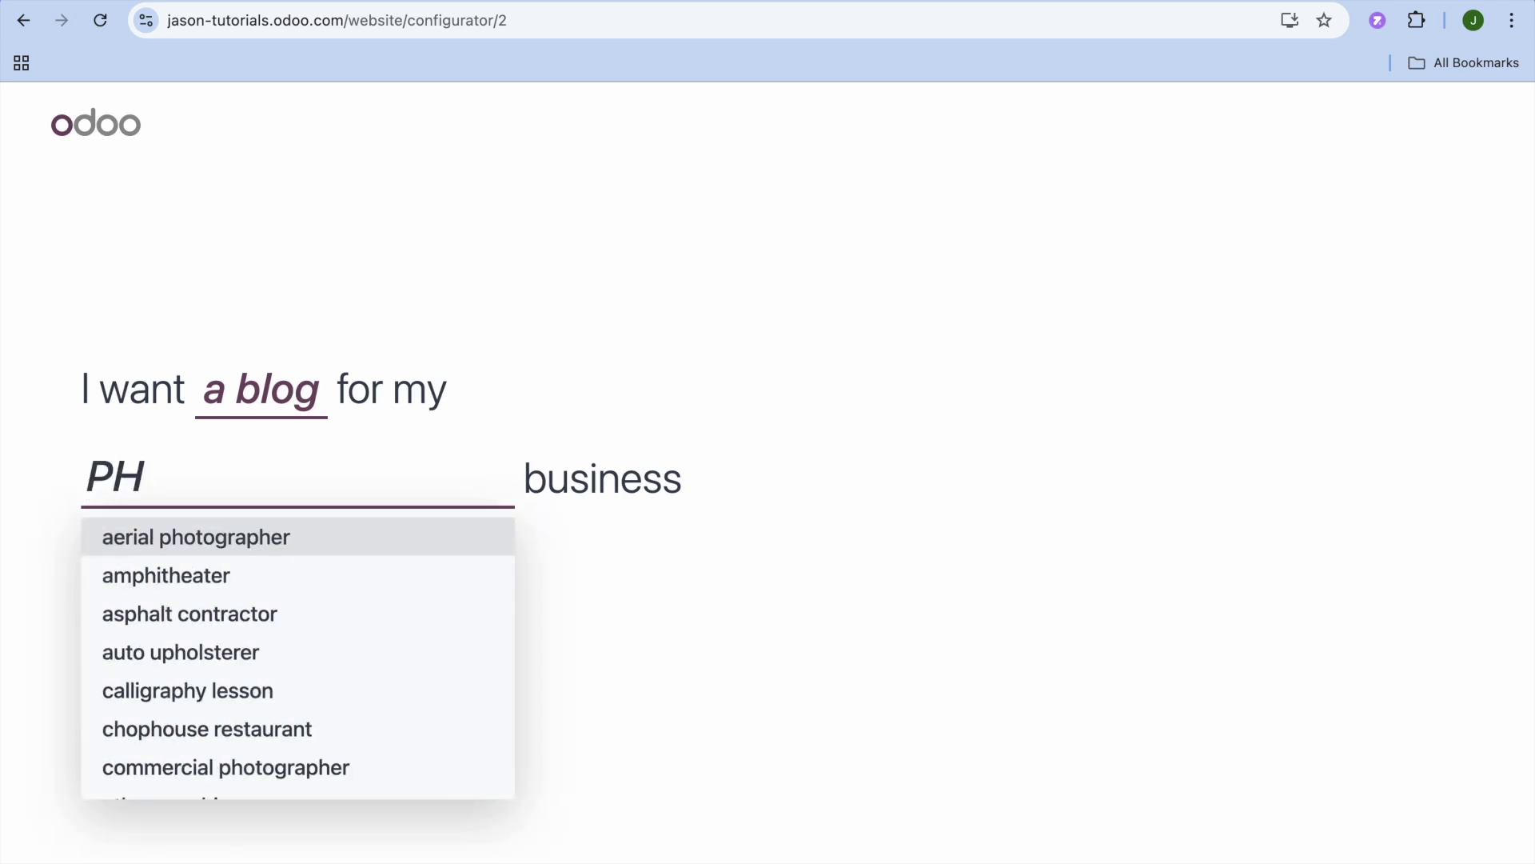
{"action": "type", "text": "OT"}
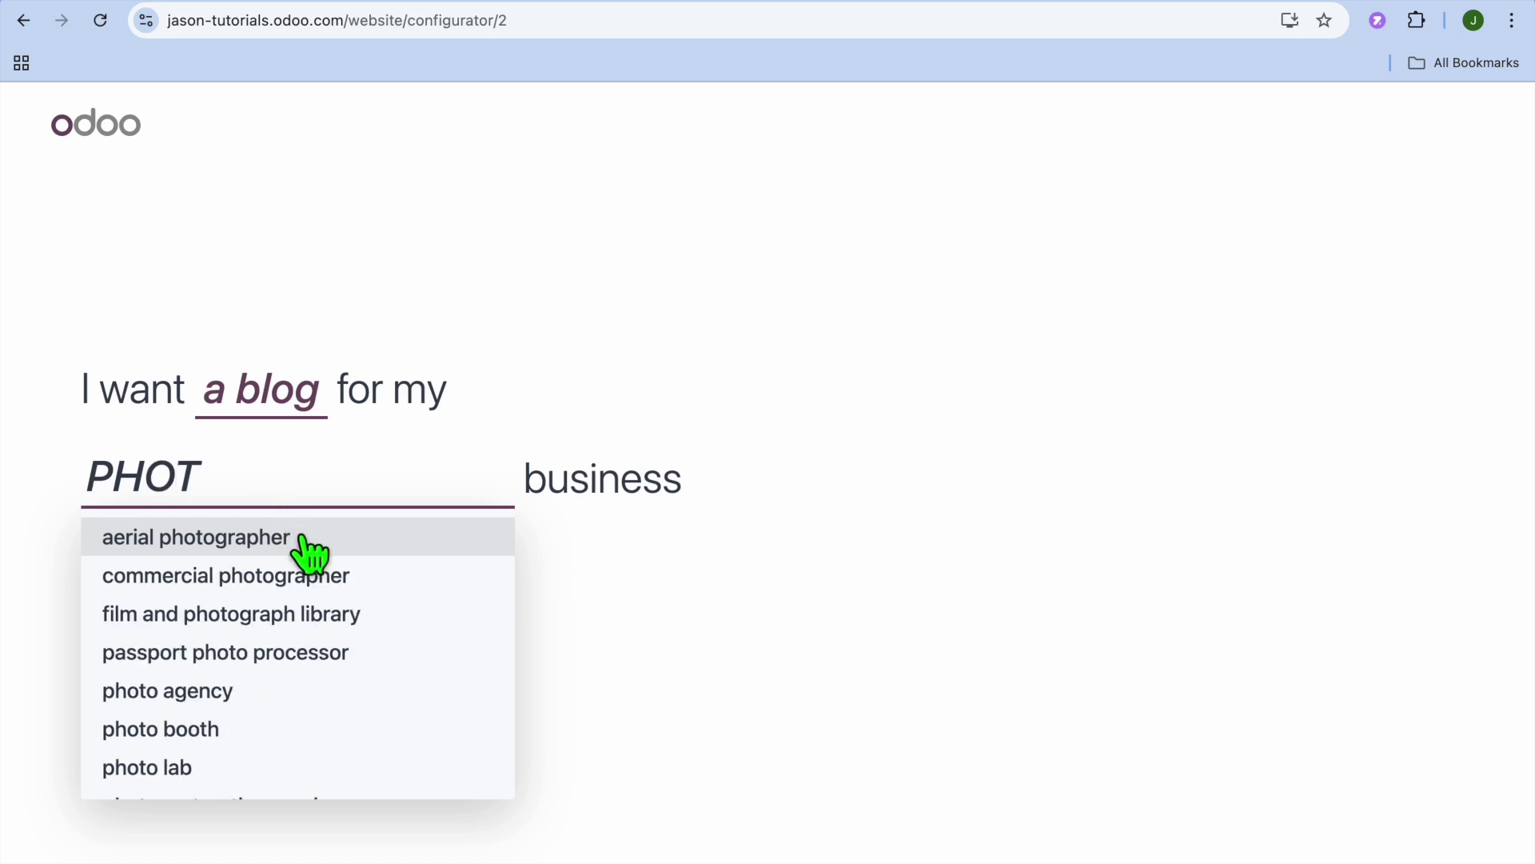
{"action": "scroll", "coordinate": [292, 652], "scroll_direction": "down", "scroll_amount": 5}
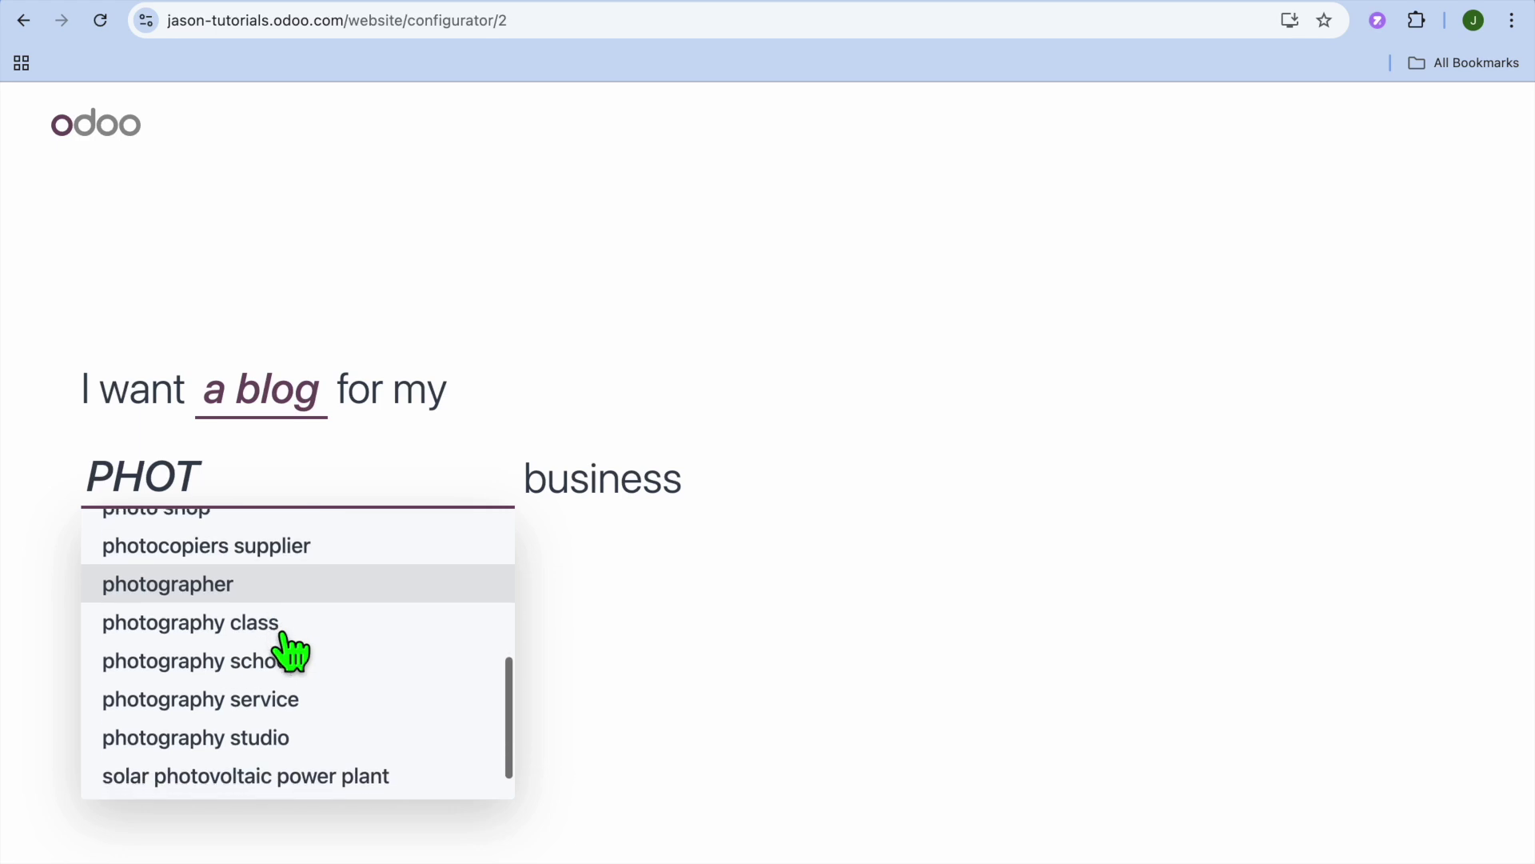
{"action": "left_click", "coordinate": [272, 573]}
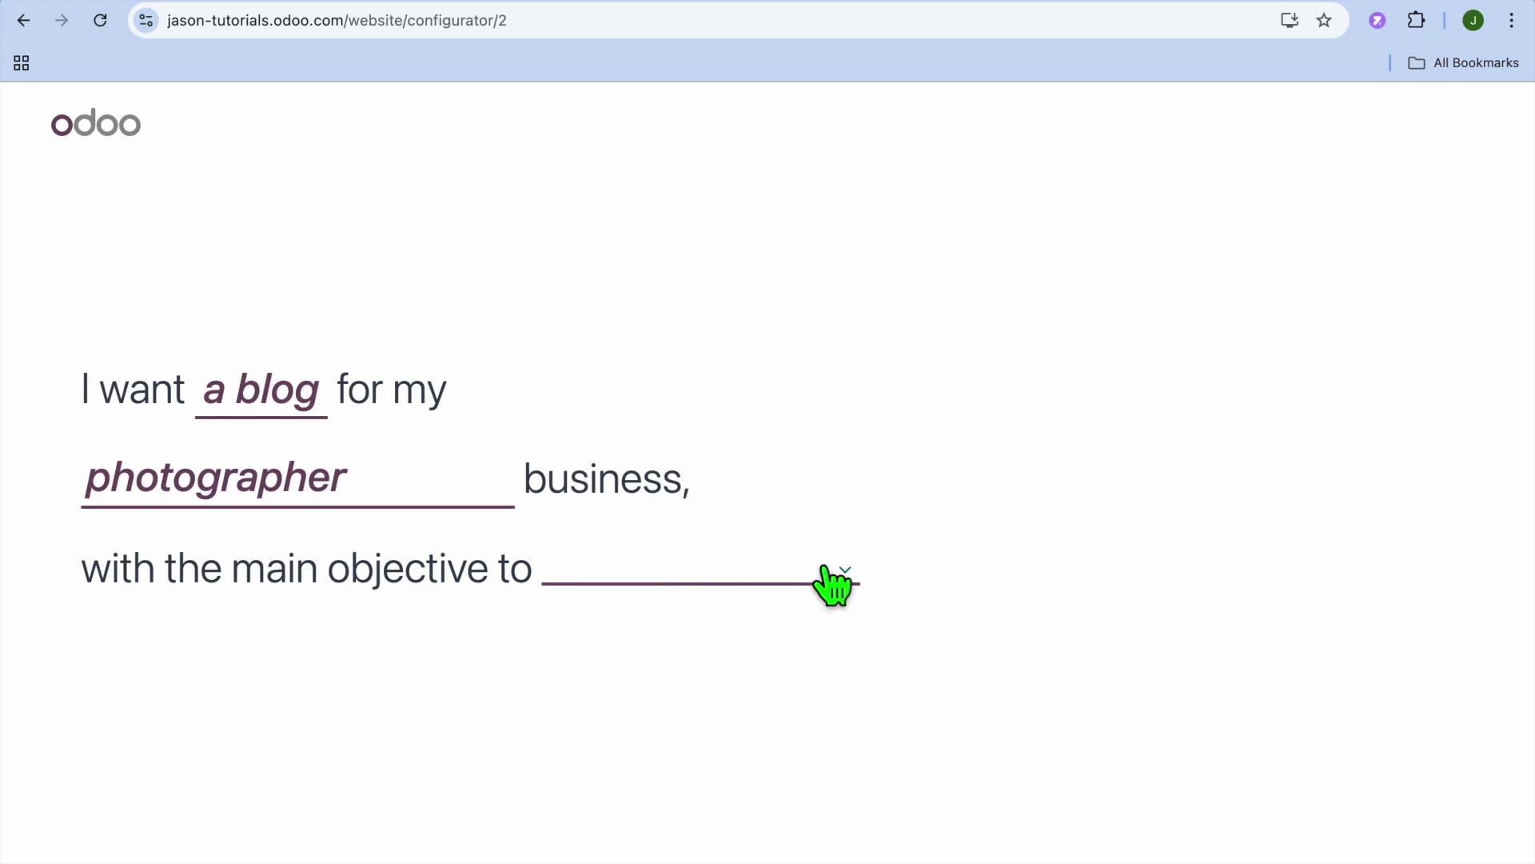
{"action": "left_click", "coordinate": [841, 587]}
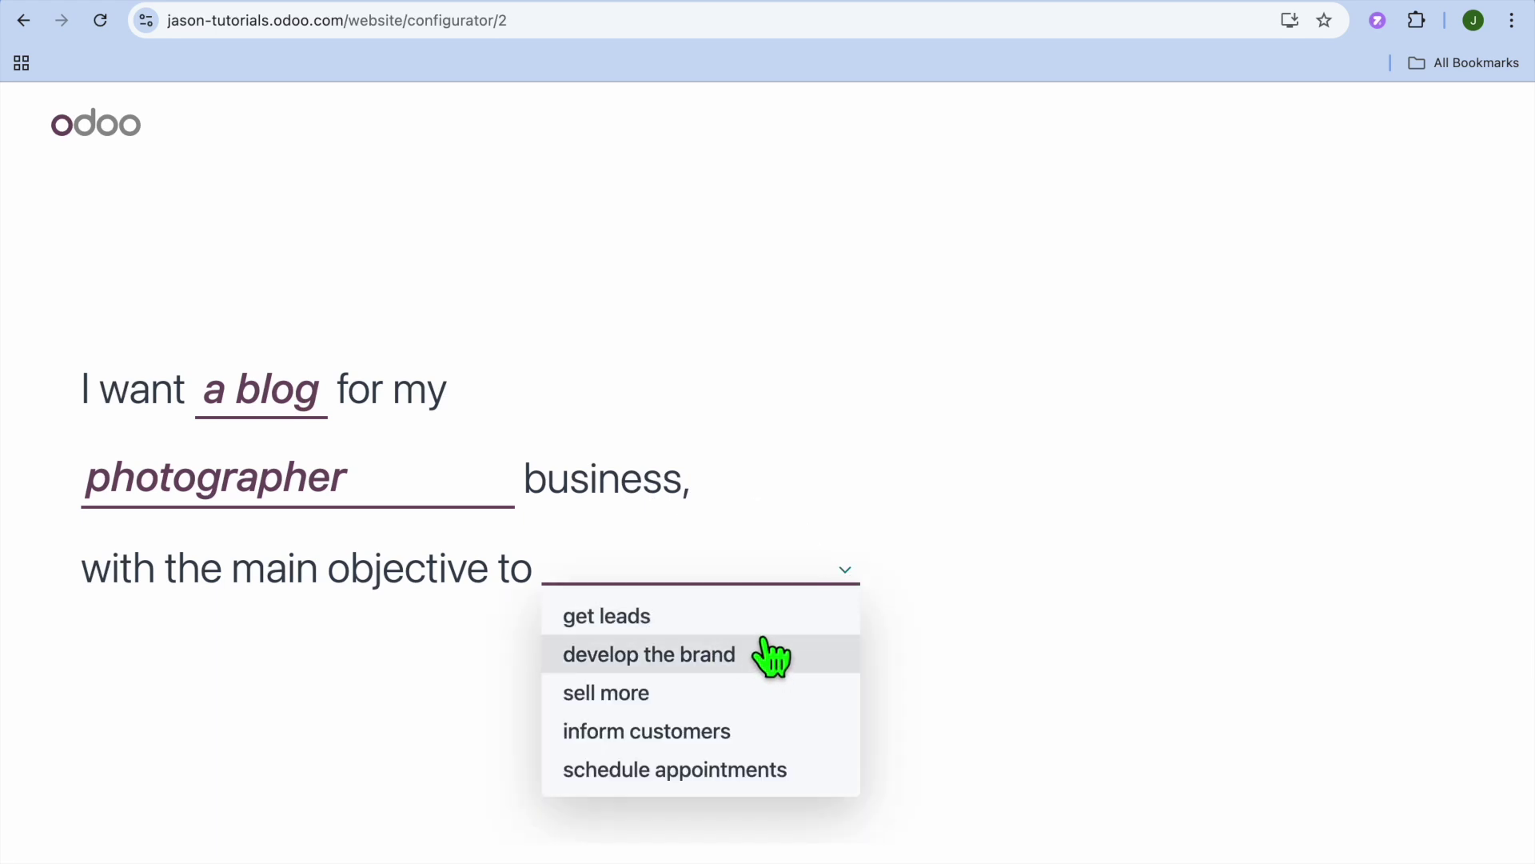
{"action": "left_click", "coordinate": [763, 752]}
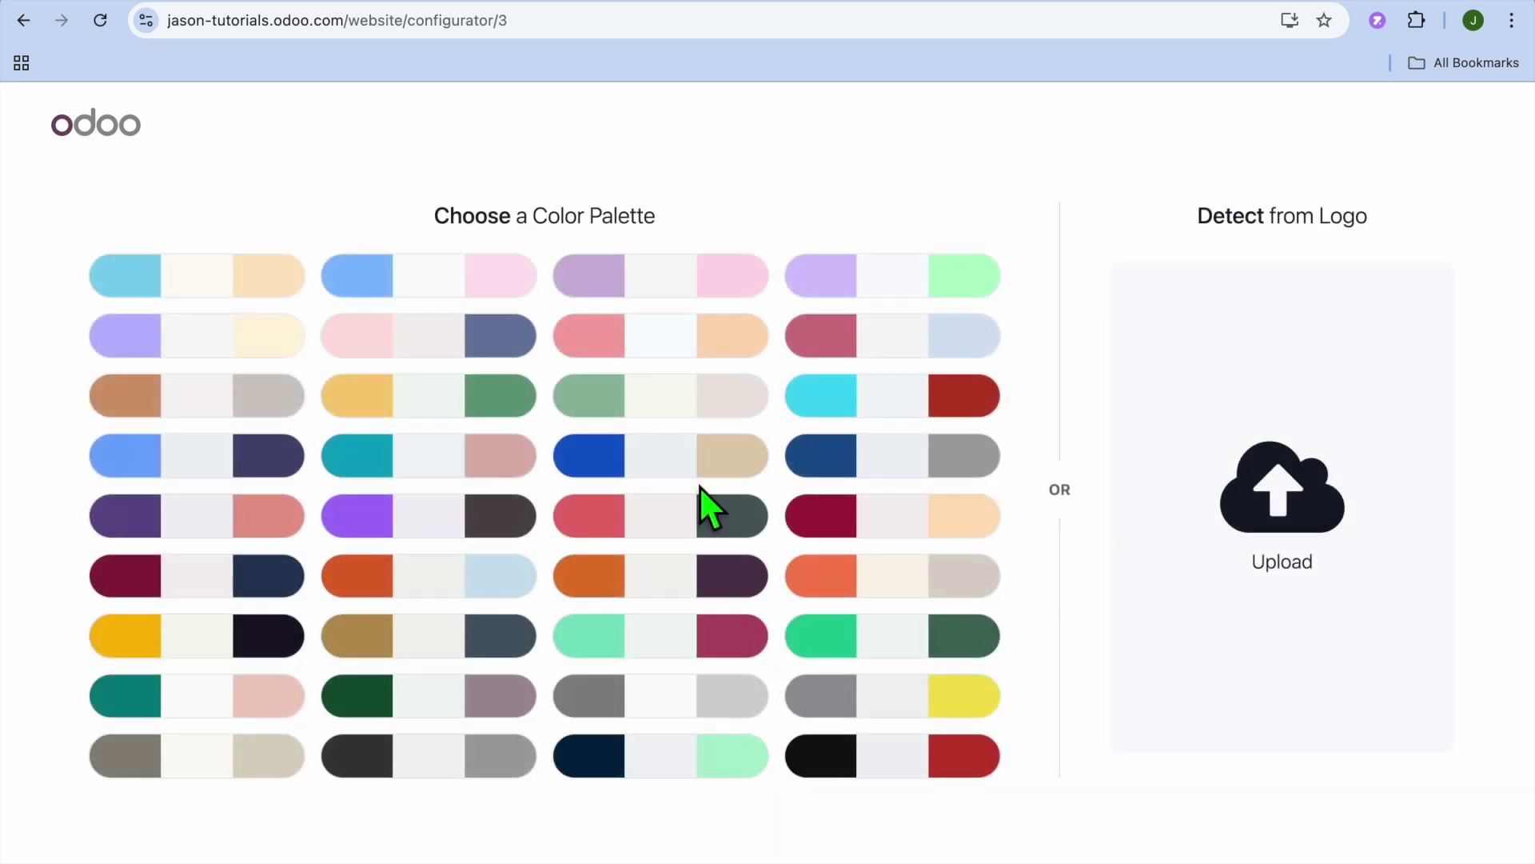
Choose a colour palette, add About Us and Services pages, and leave Appointment off
{"action": "left_click", "coordinate": [446, 282]}
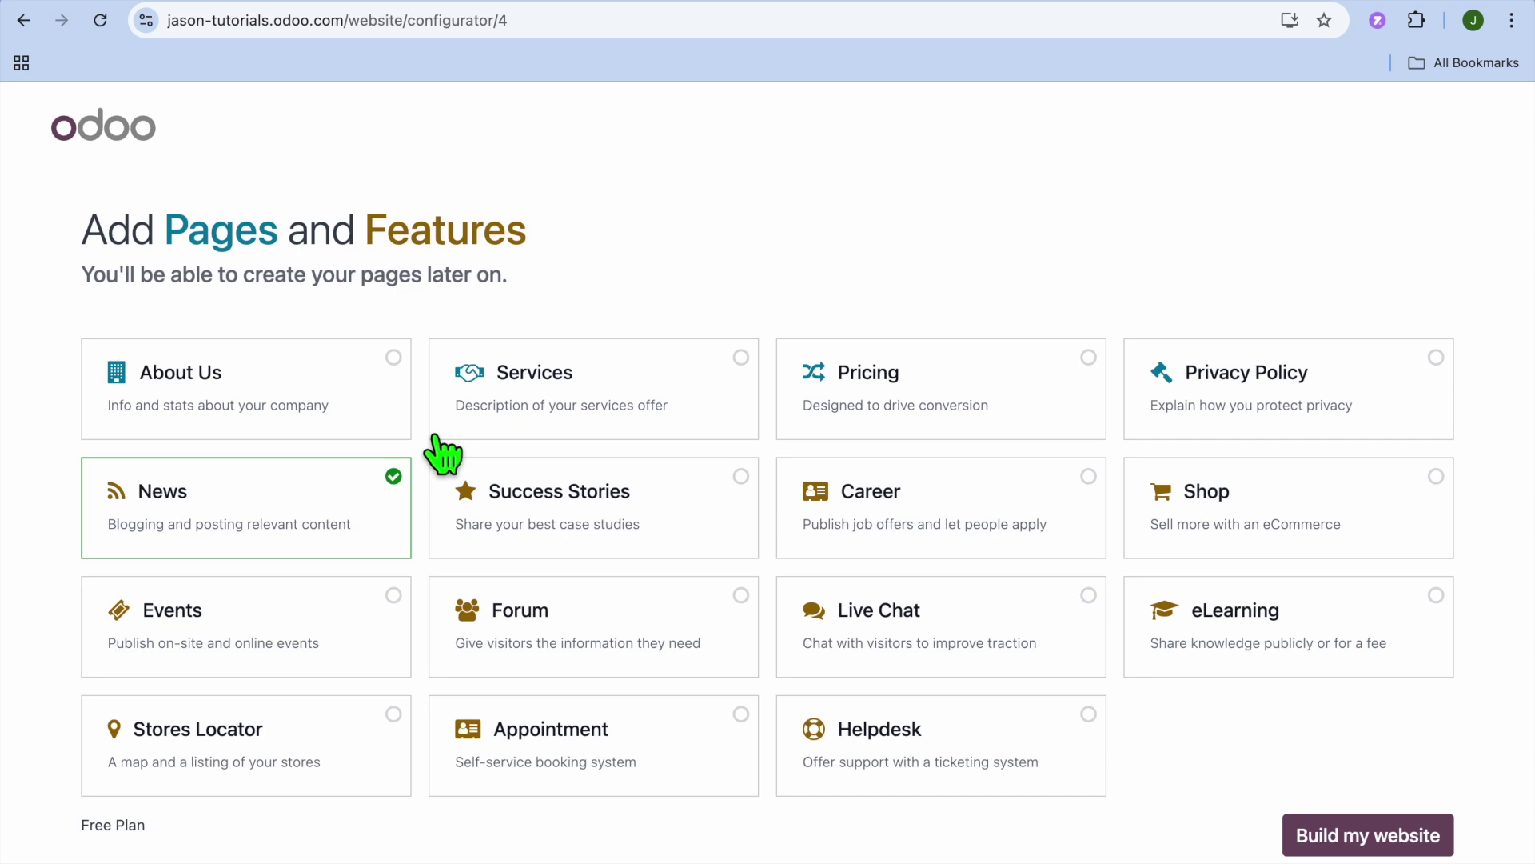
{"action": "left_click", "coordinate": [391, 366]}
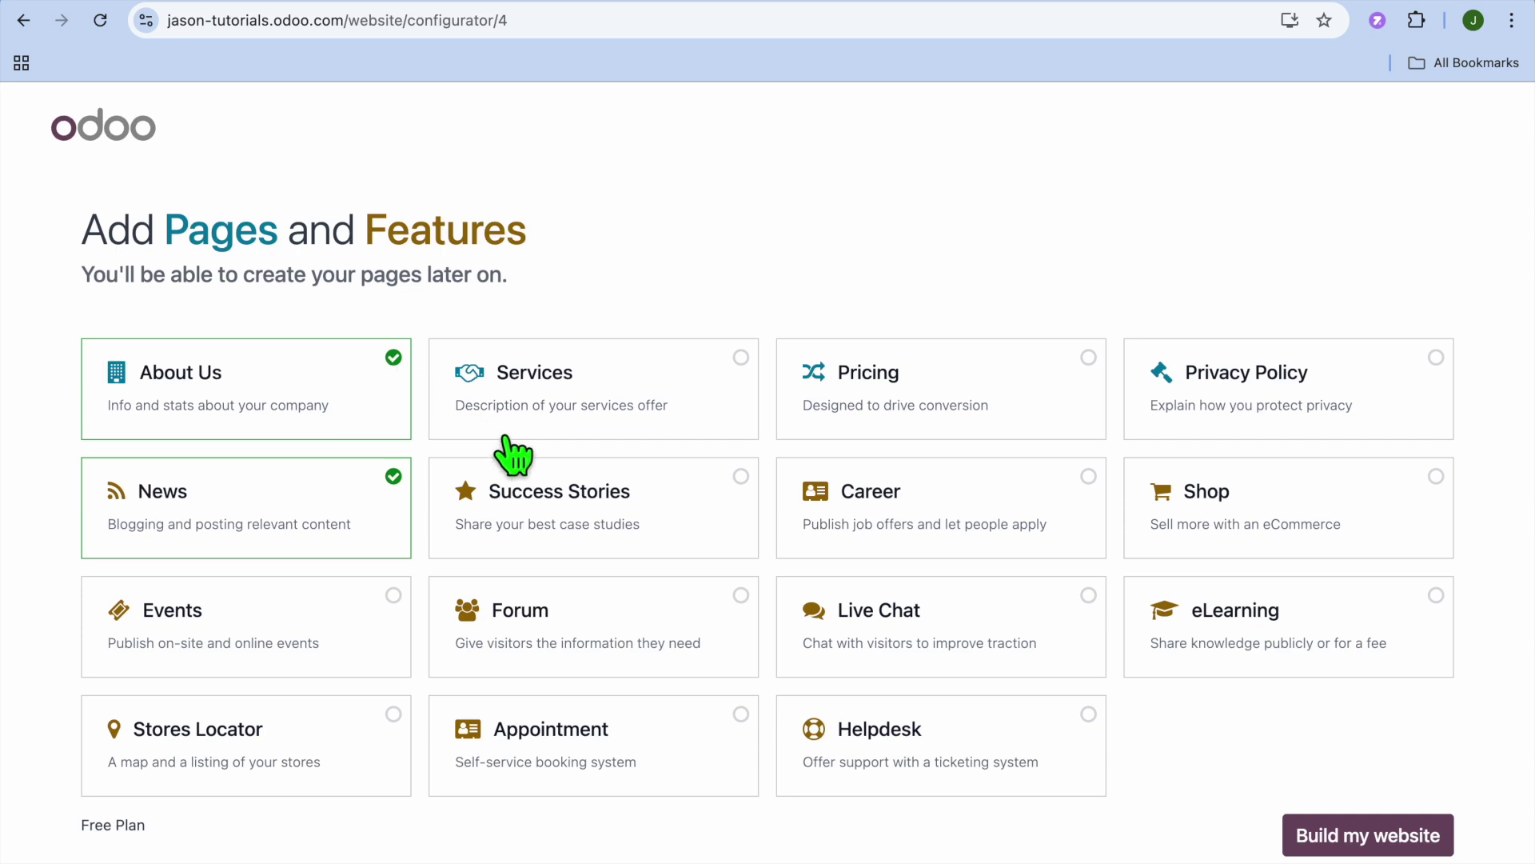
{"action": "left_click", "coordinate": [736, 357]}
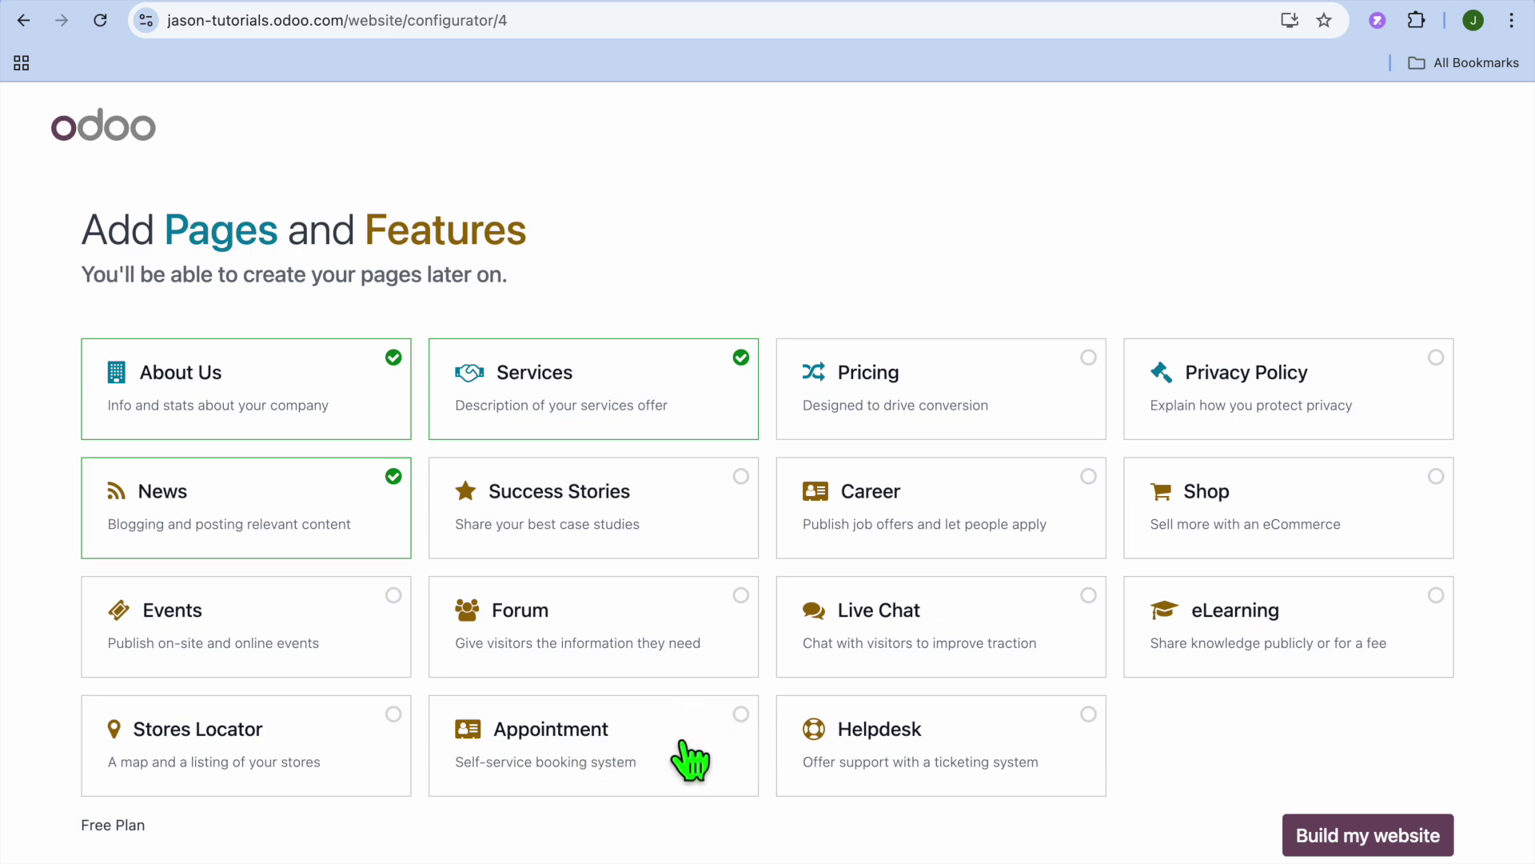
{"action": "left_click", "coordinate": [672, 731]}
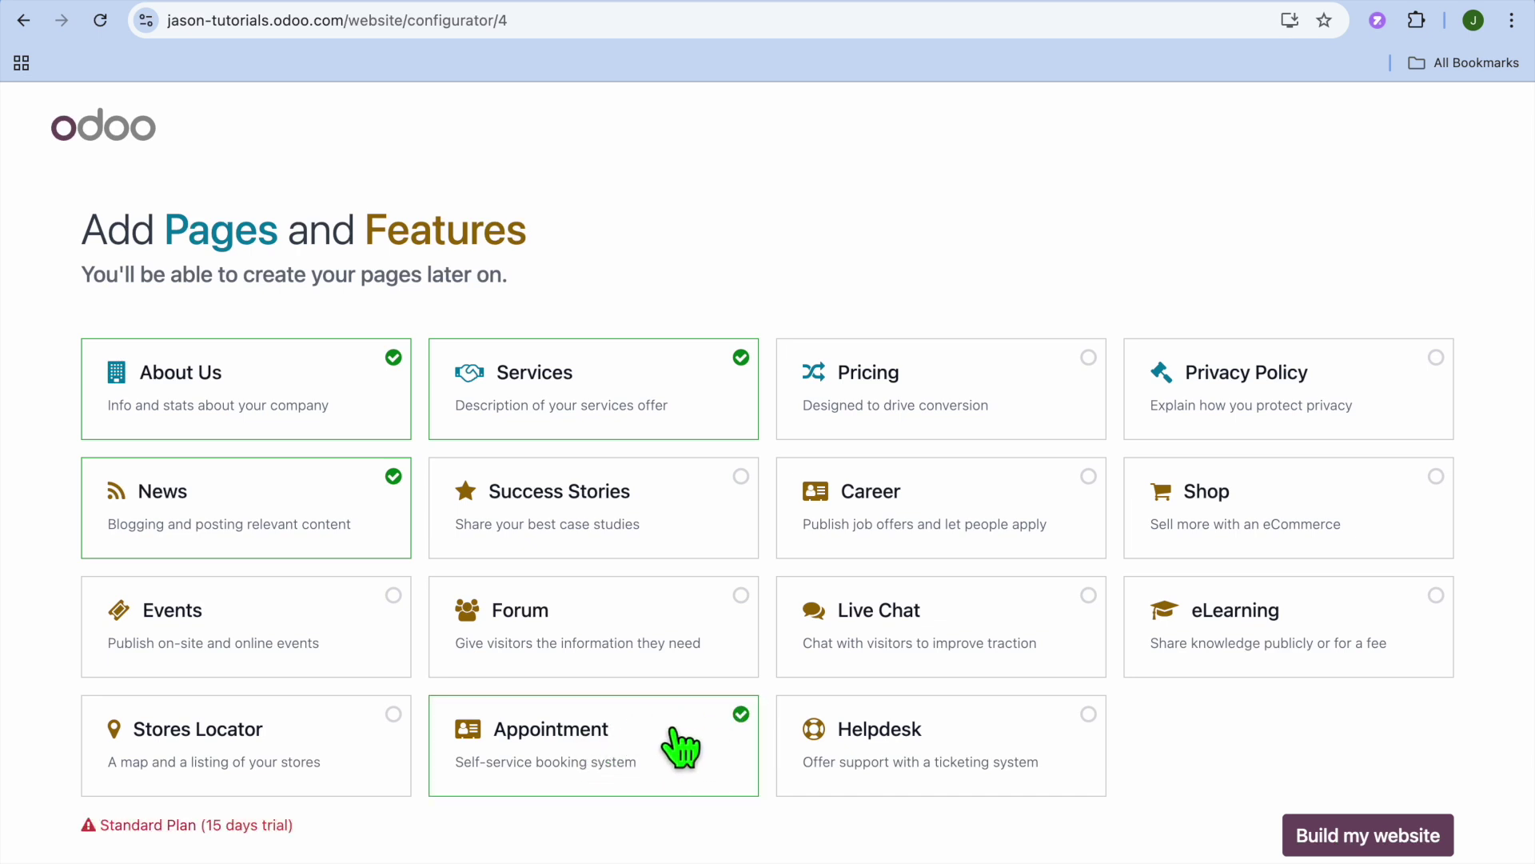
{"action": "left_click", "coordinate": [681, 747]}
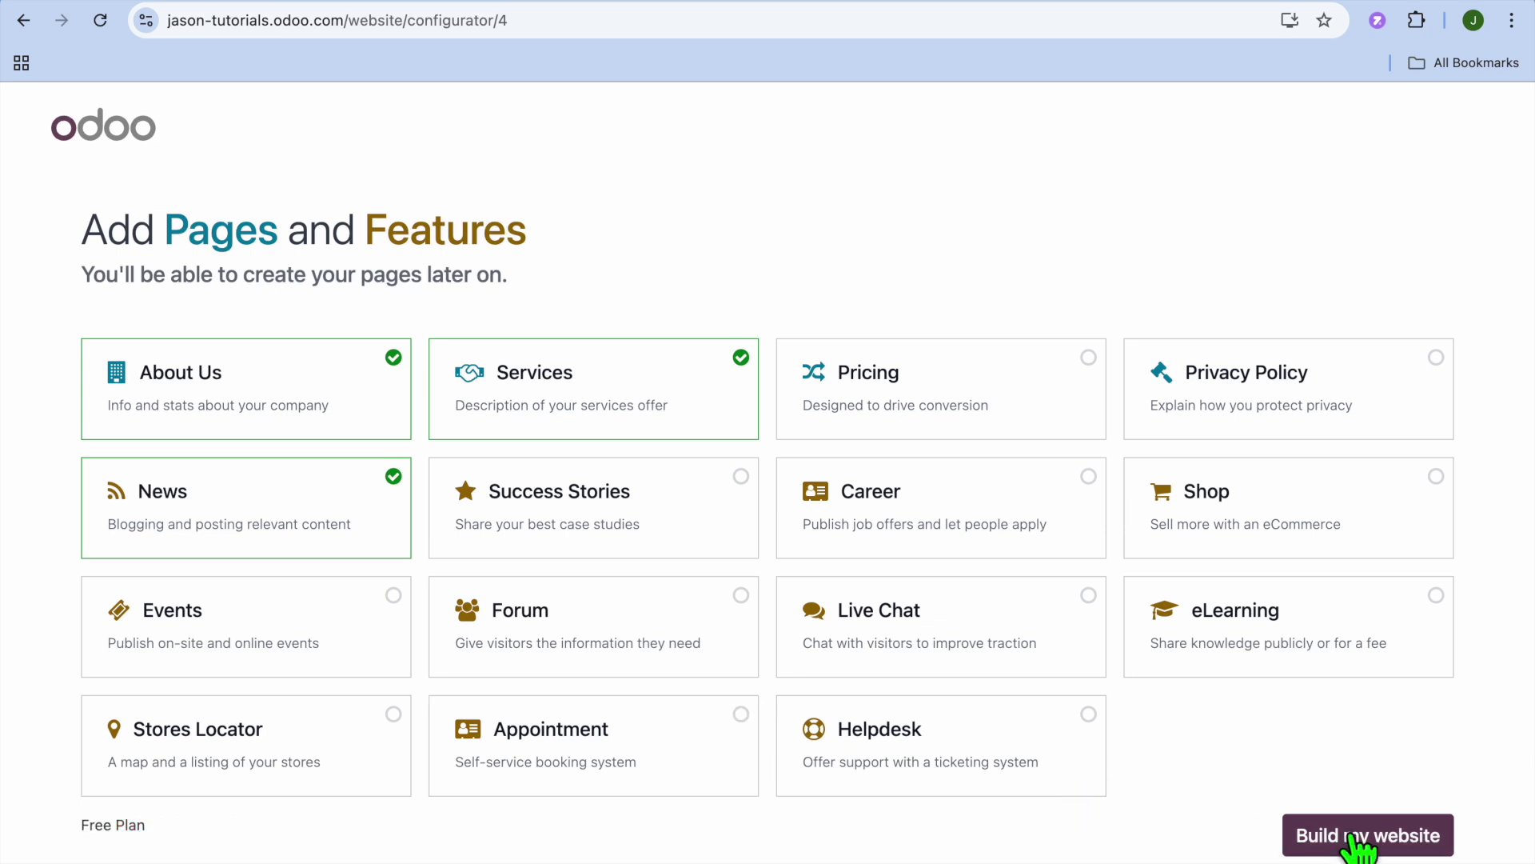
{"action": "left_click", "coordinate": [1357, 840]}
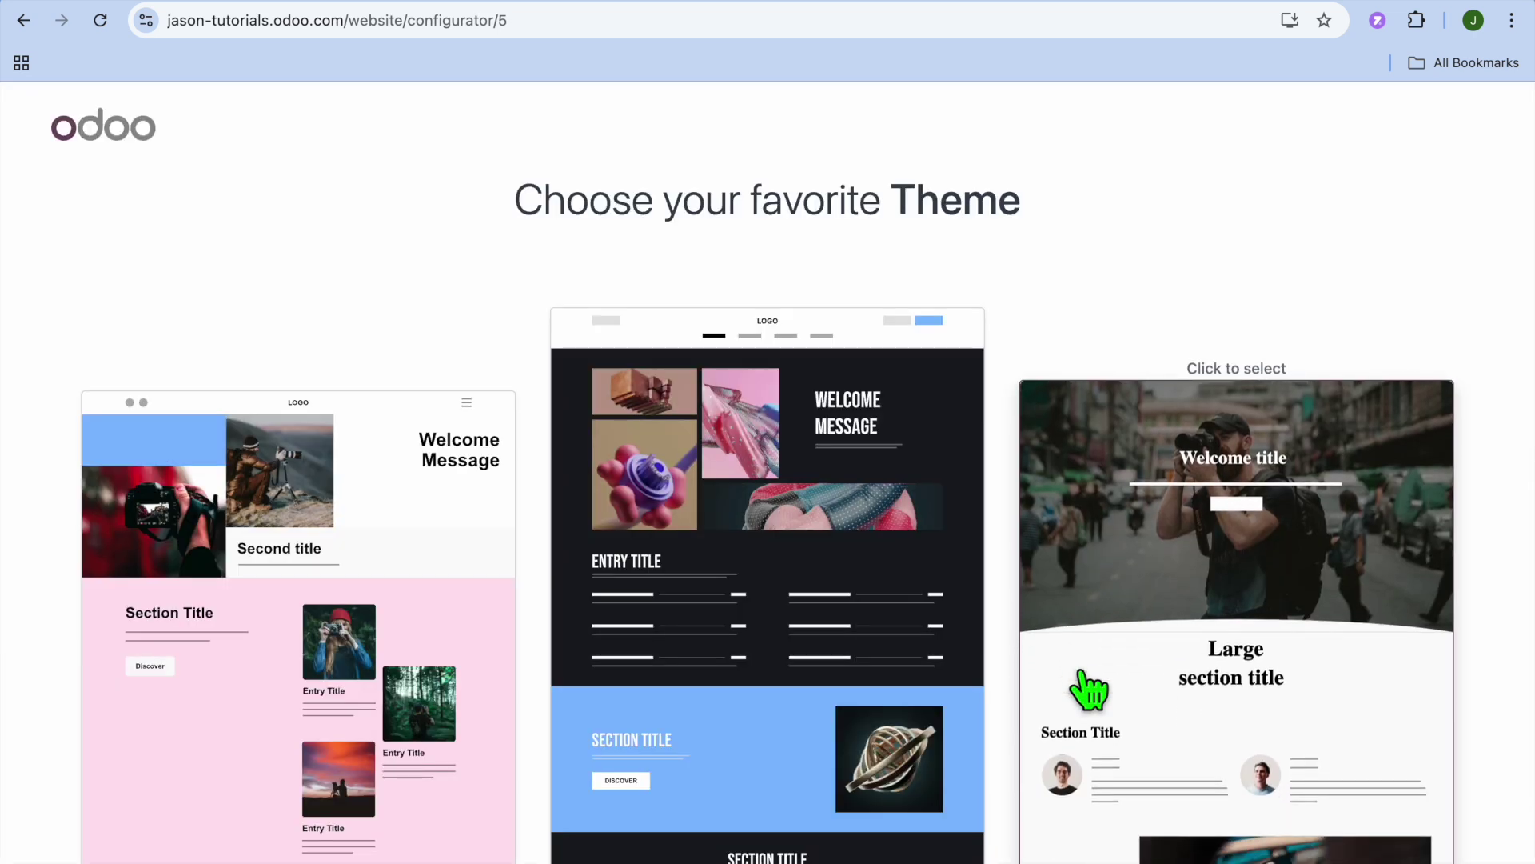
Browse the theme gallery and apply the dark photographer theme to build the site
{"action": "scroll", "coordinate": [1090, 693], "scroll_direction": "down", "scroll_amount": 2}
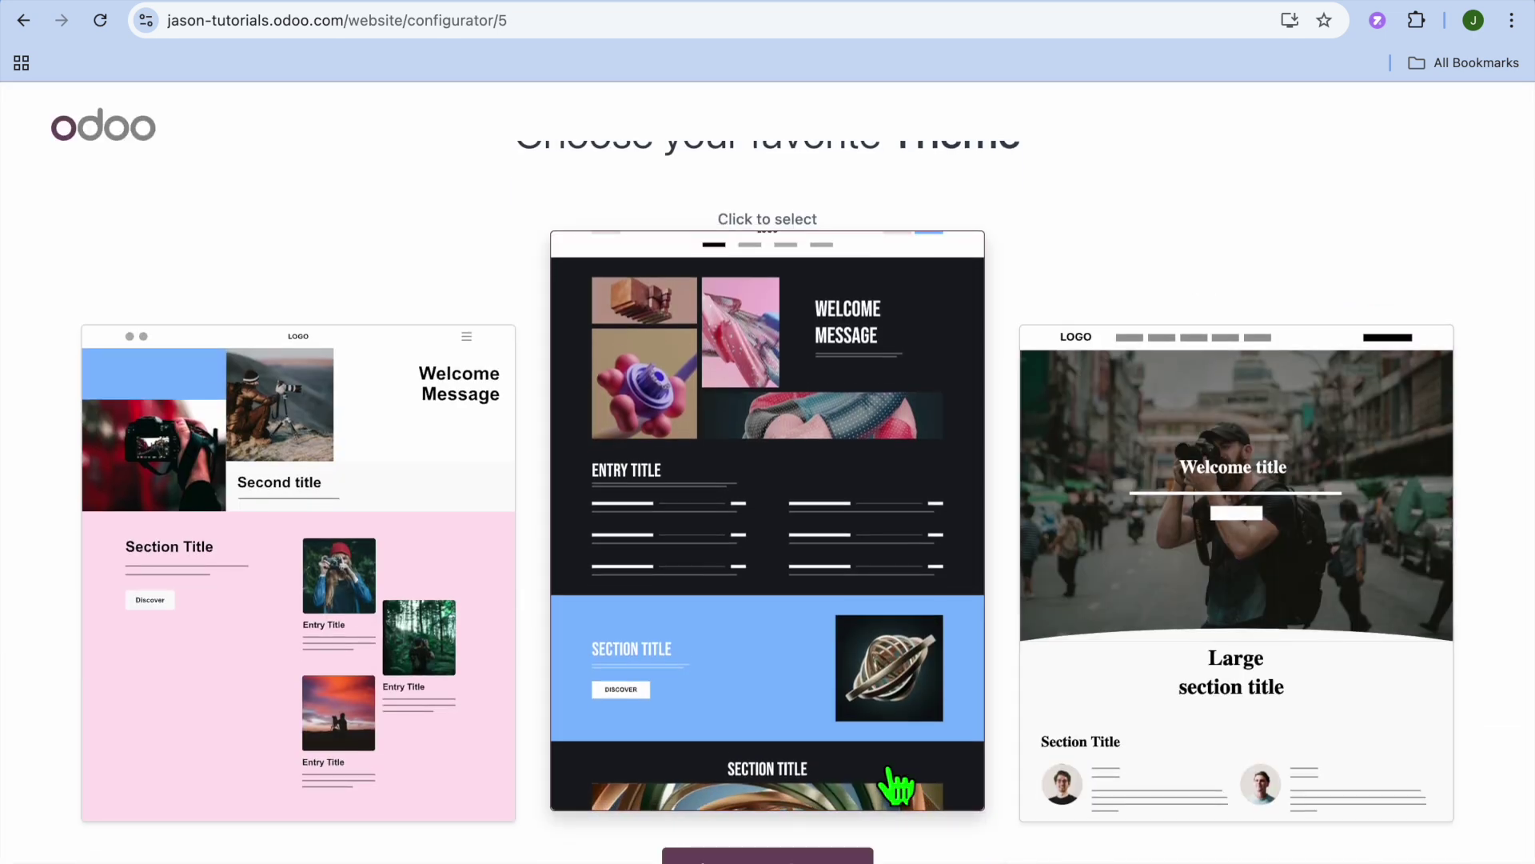
{"action": "scroll", "coordinate": [866, 771], "scroll_direction": "up", "scroll_amount": 2}
{"action": "scroll", "coordinate": [823, 712], "scroll_direction": "down", "scroll_amount": 2}
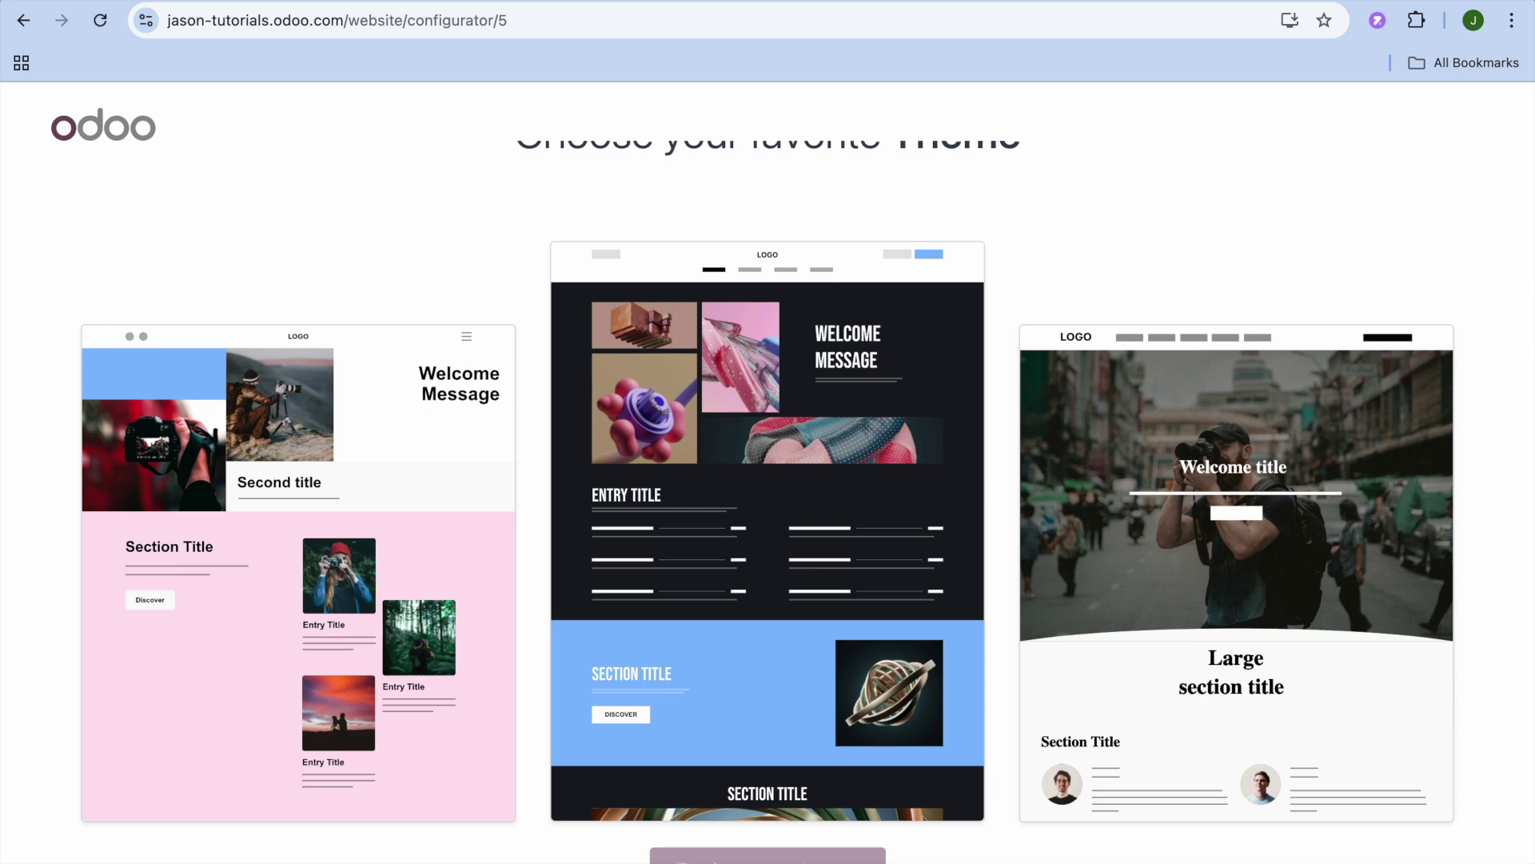
{"action": "left_click", "coordinate": [806, 686]}
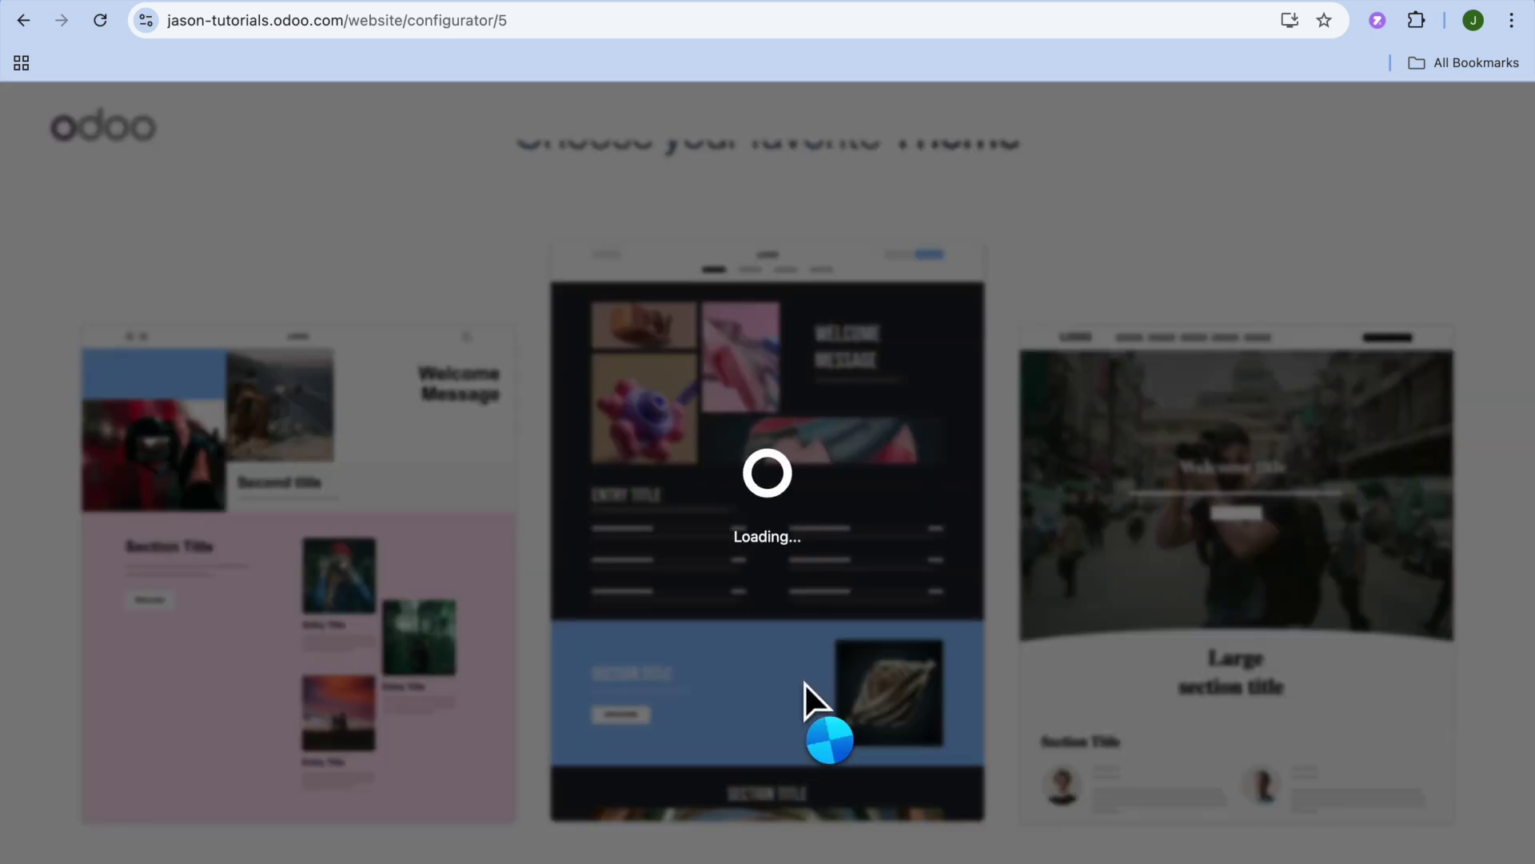
{"action": "scroll", "coordinate": [807, 693], "scroll_direction": "down", "scroll_amount": 8}
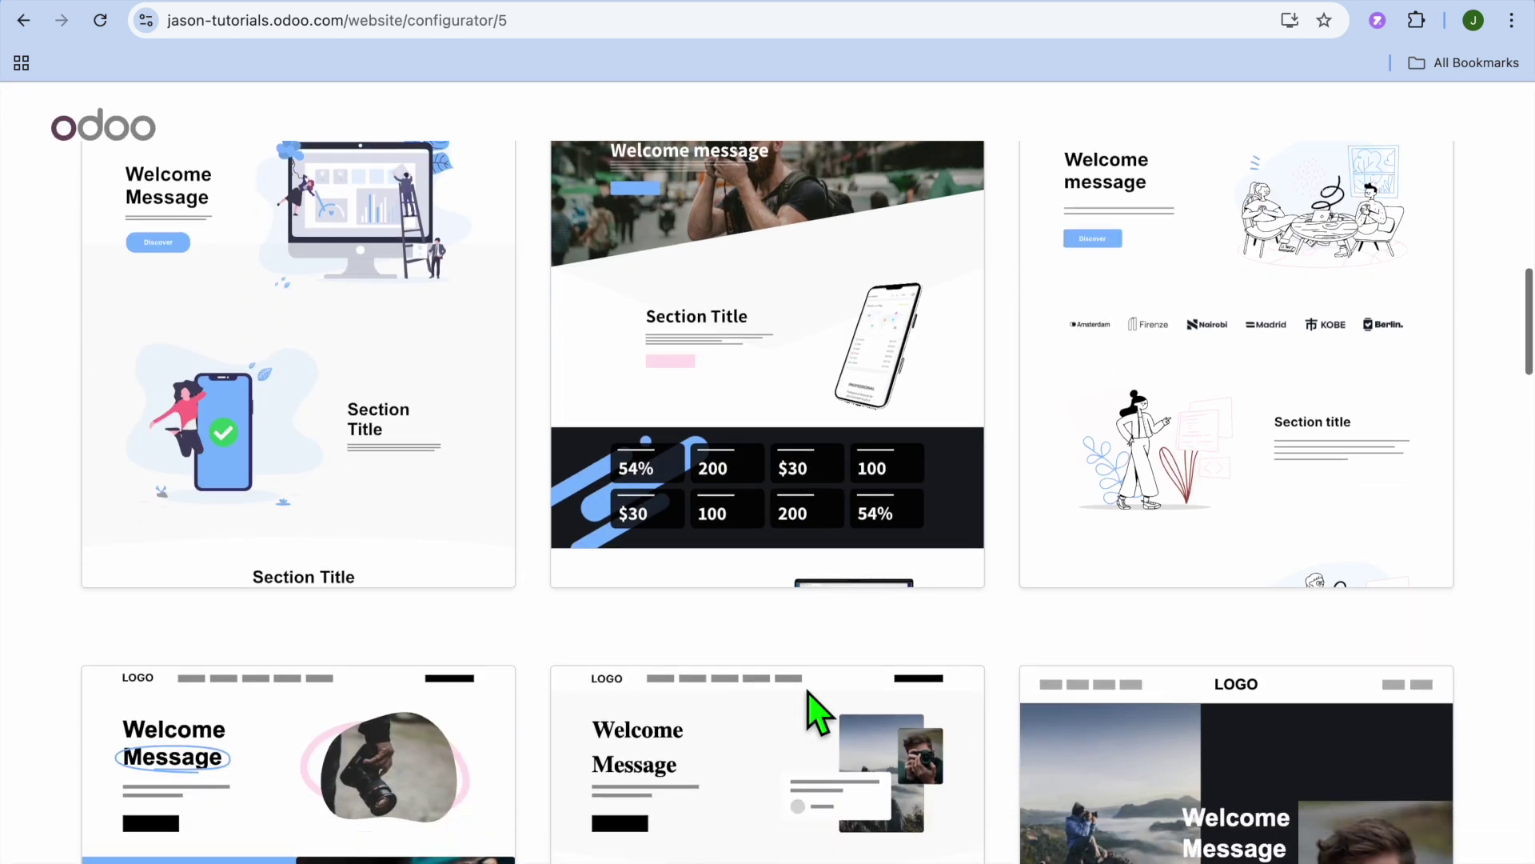
{"action": "scroll", "coordinate": [808, 692], "scroll_direction": "down", "scroll_amount": 1}
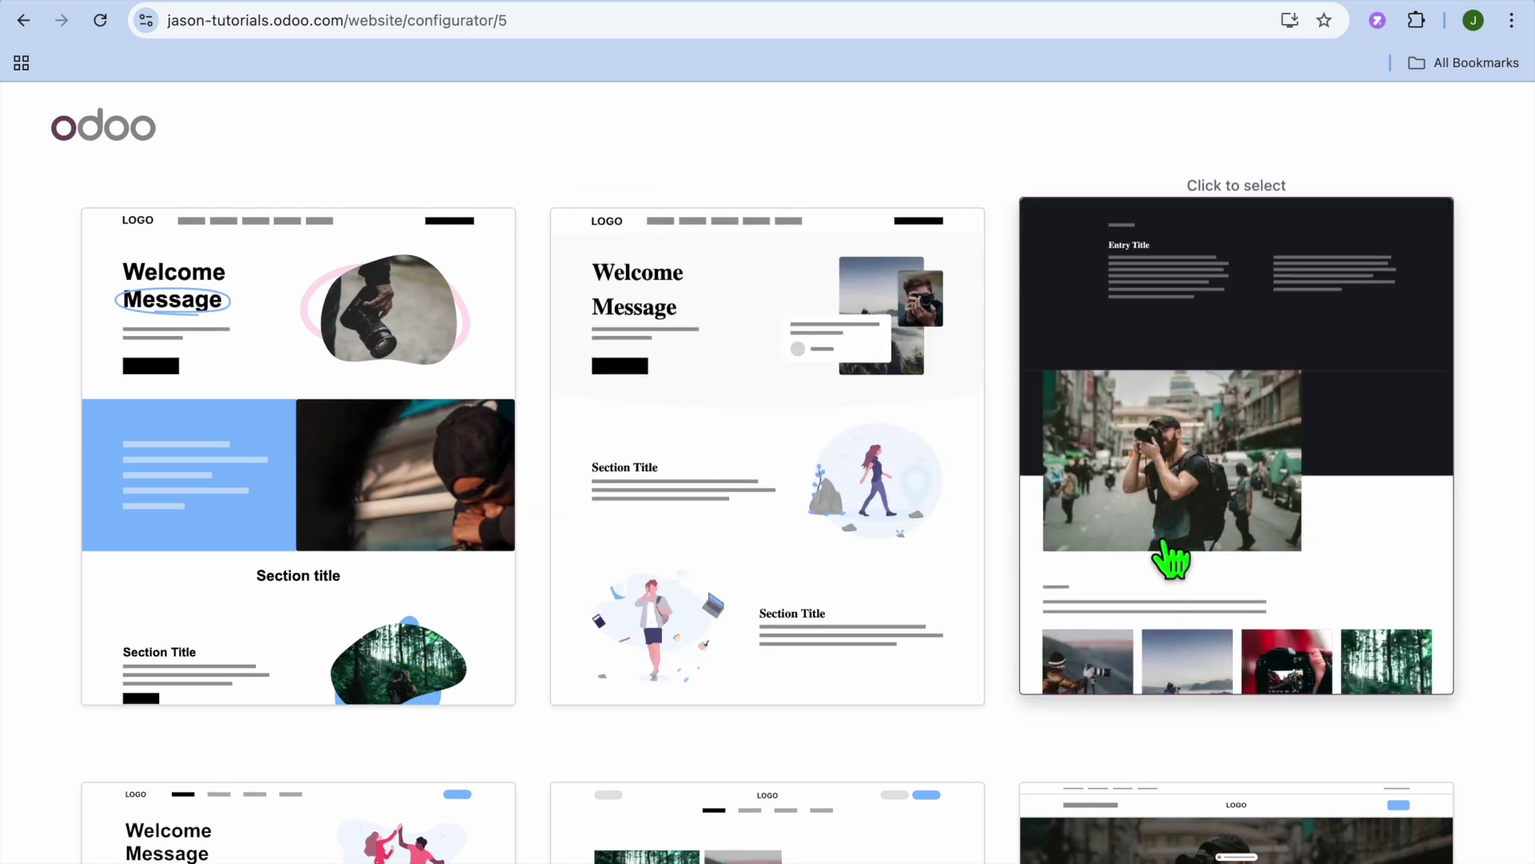
{"action": "left_click", "coordinate": [1222, 528]}
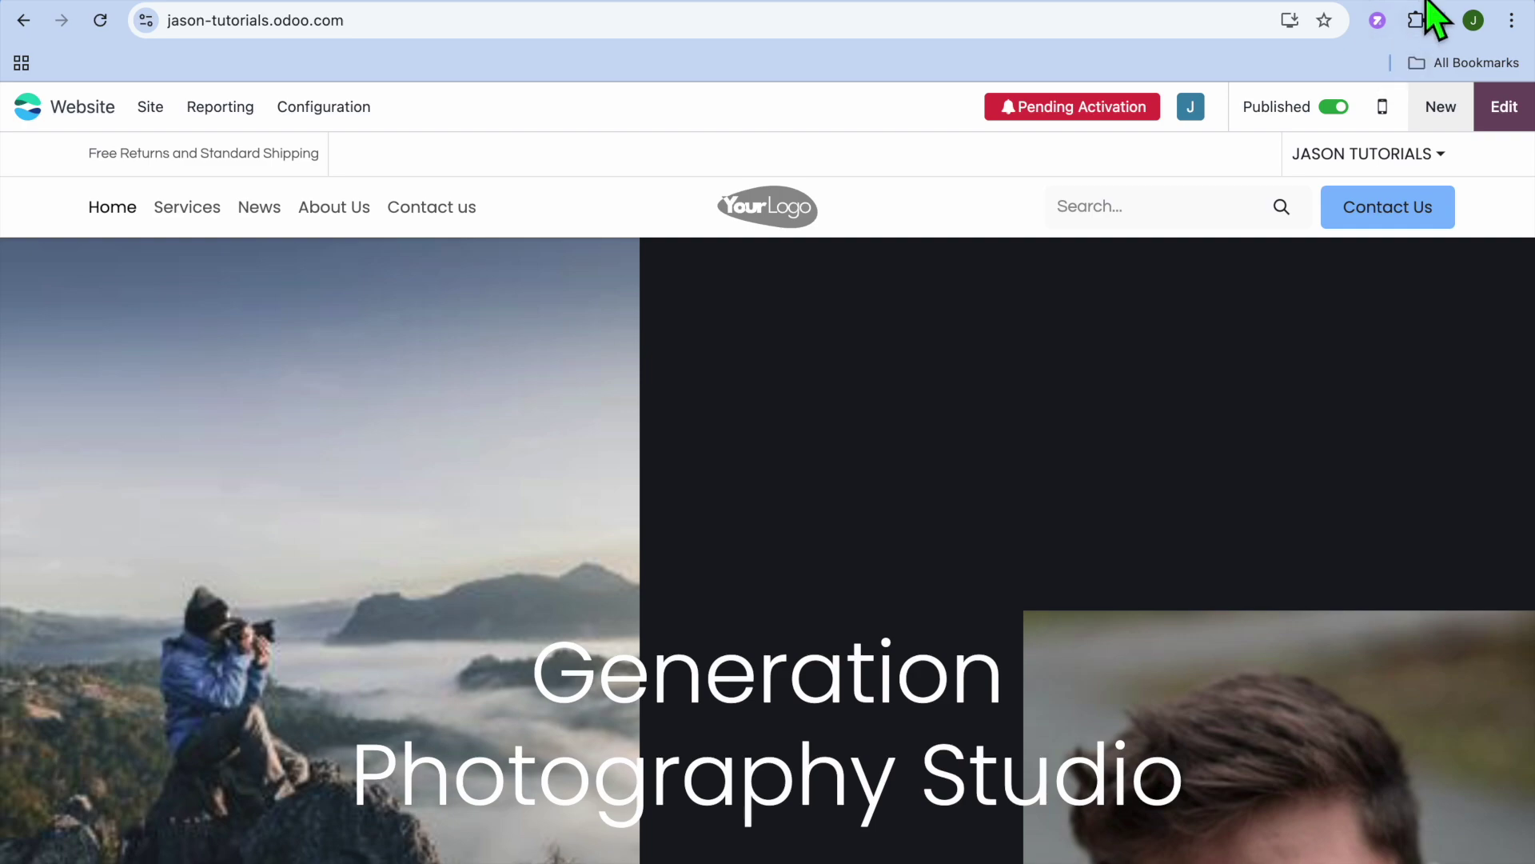
Skip the invite-users offer and go to the newly built website
{"action": "key", "text": "ctrl+t"}
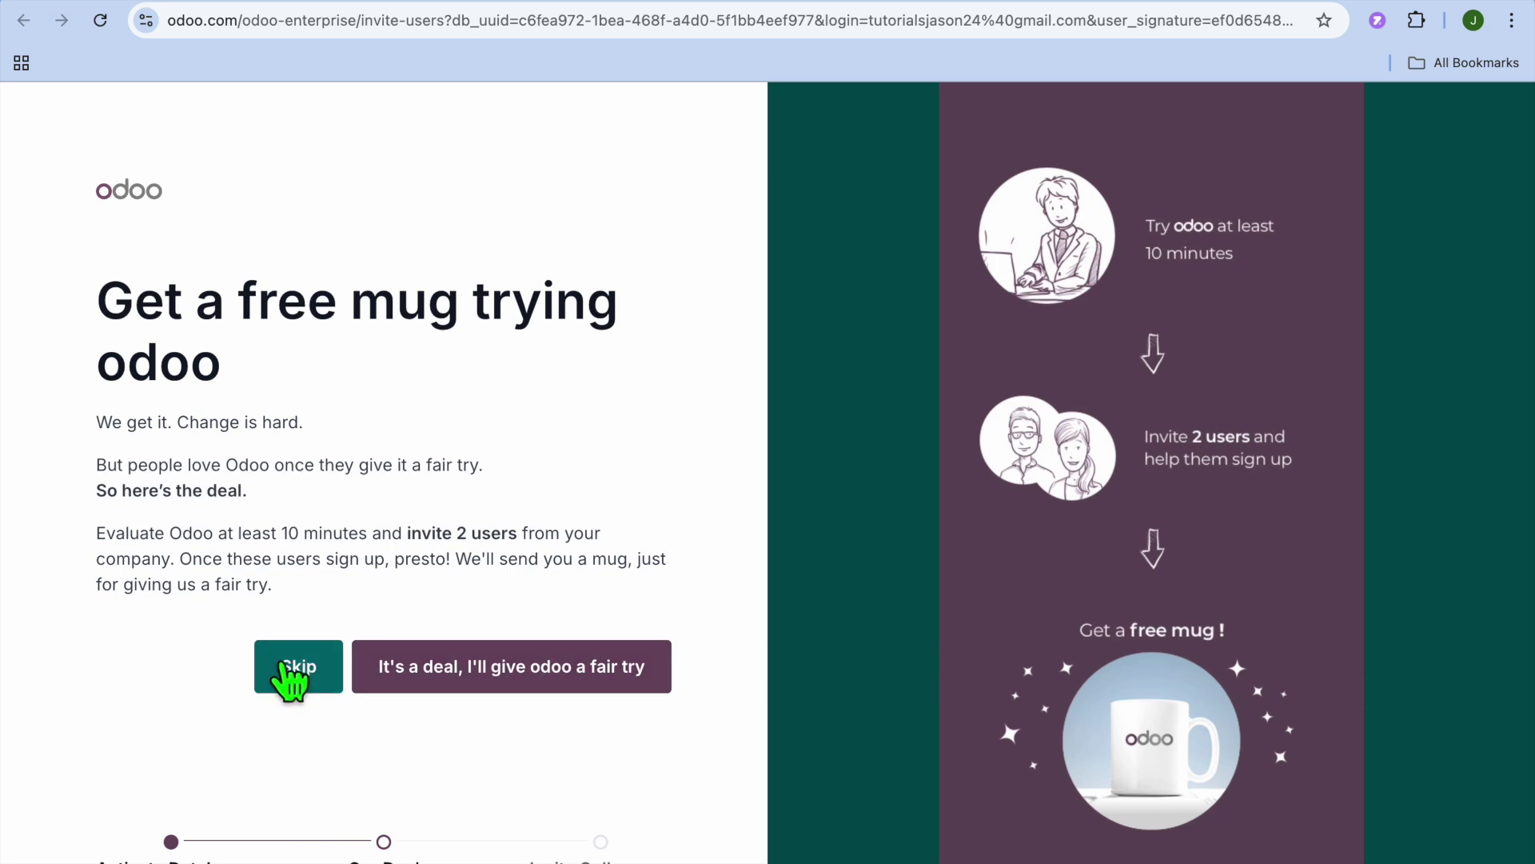
{"action": "left_click", "coordinate": [300, 667]}
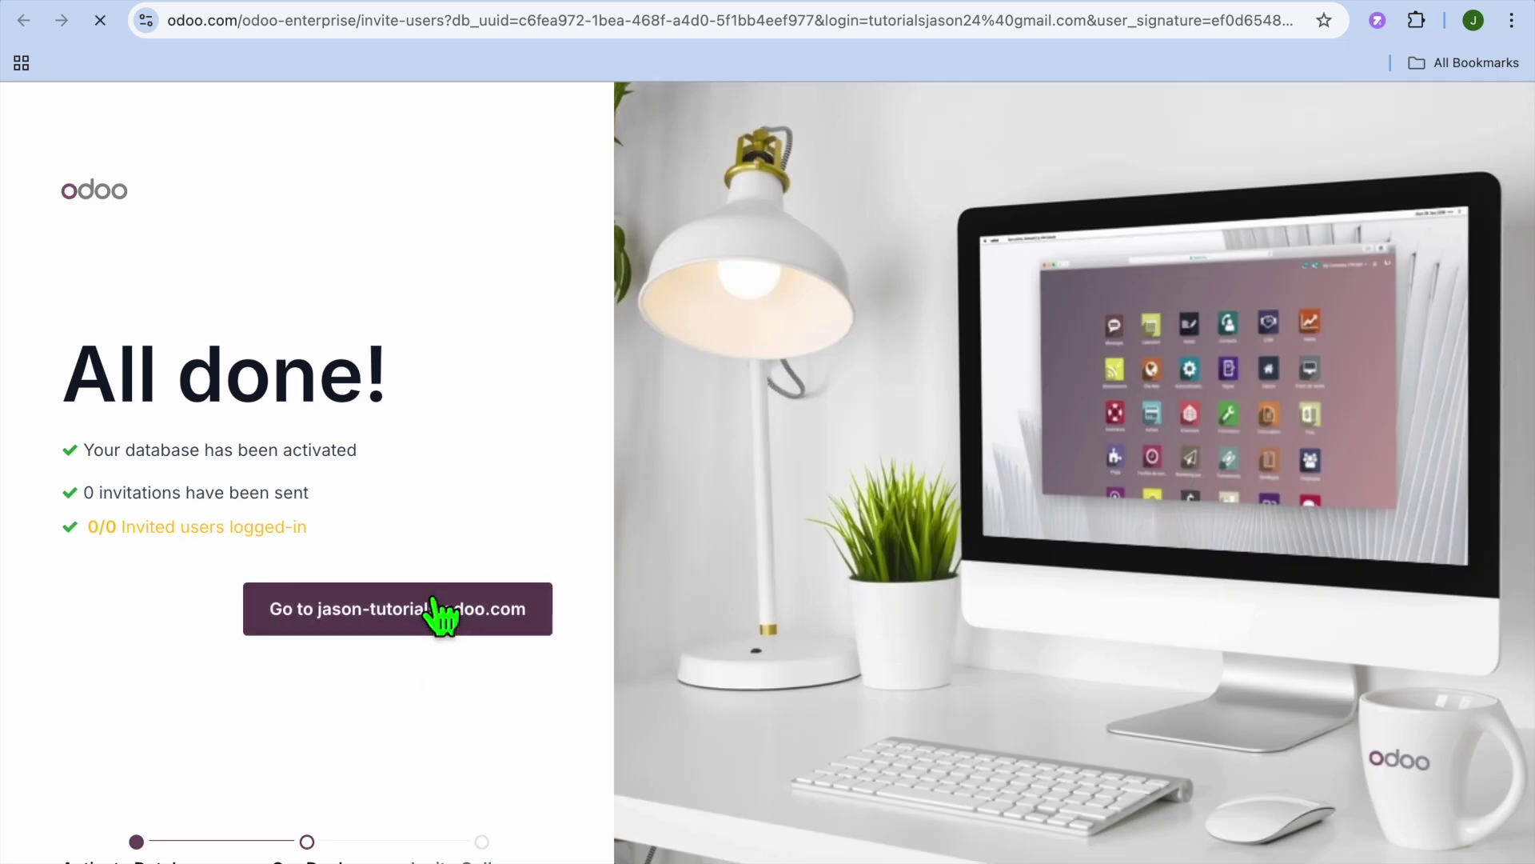
{"action": "left_click", "coordinate": [440, 611]}
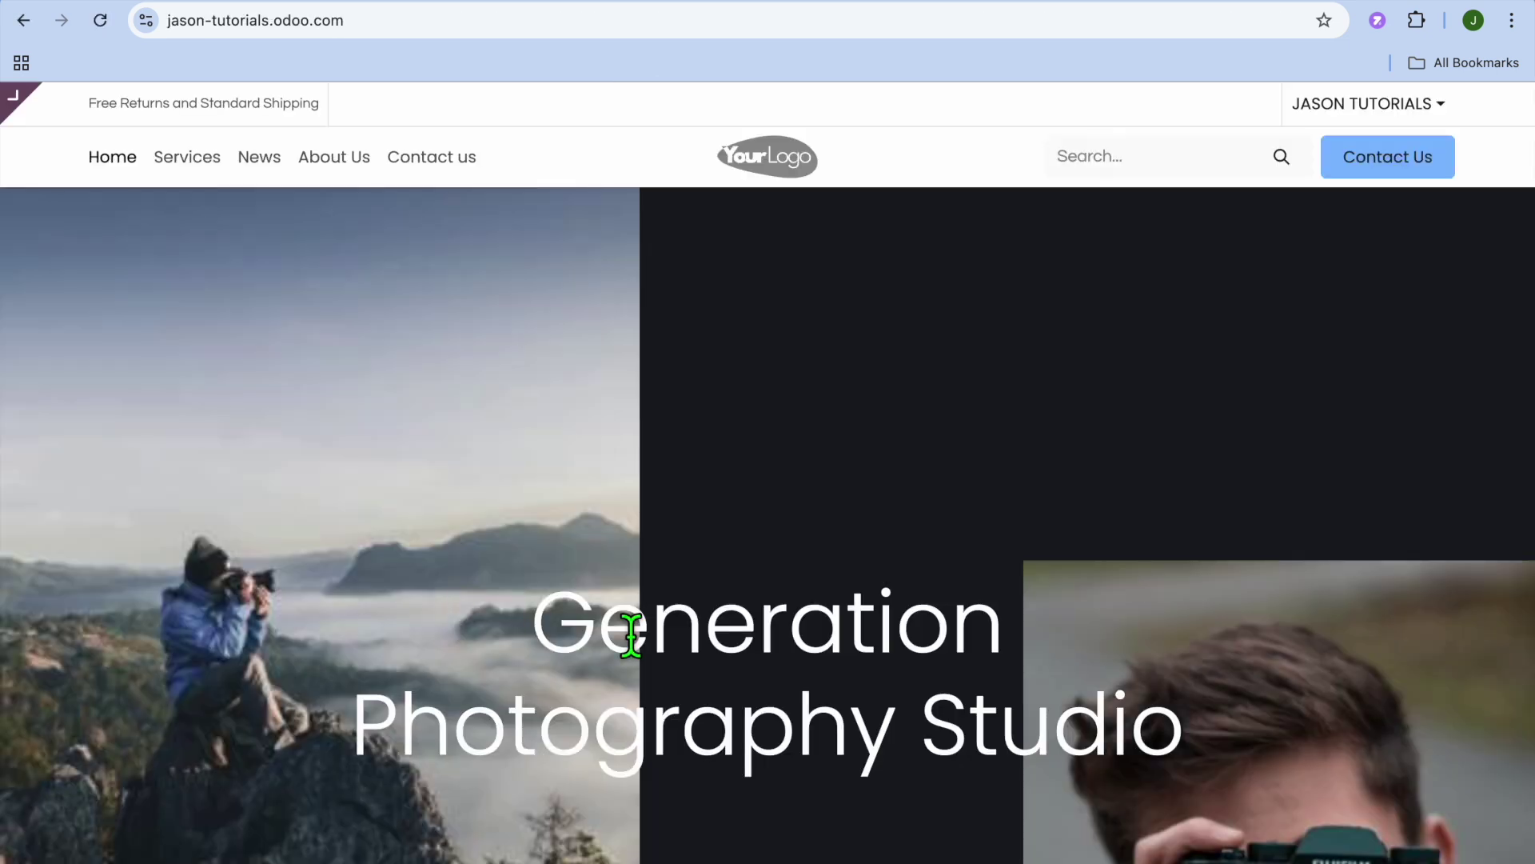
{"action": "scroll", "coordinate": [631, 636], "scroll_direction": "down", "scroll_amount": 5}
{"action": "scroll", "coordinate": [632, 635], "scroll_direction": "up", "scroll_amount": 5}
Reach the Apps list through the account menu and open the Website app
{"action": "left_click", "coordinate": [1367, 108]}
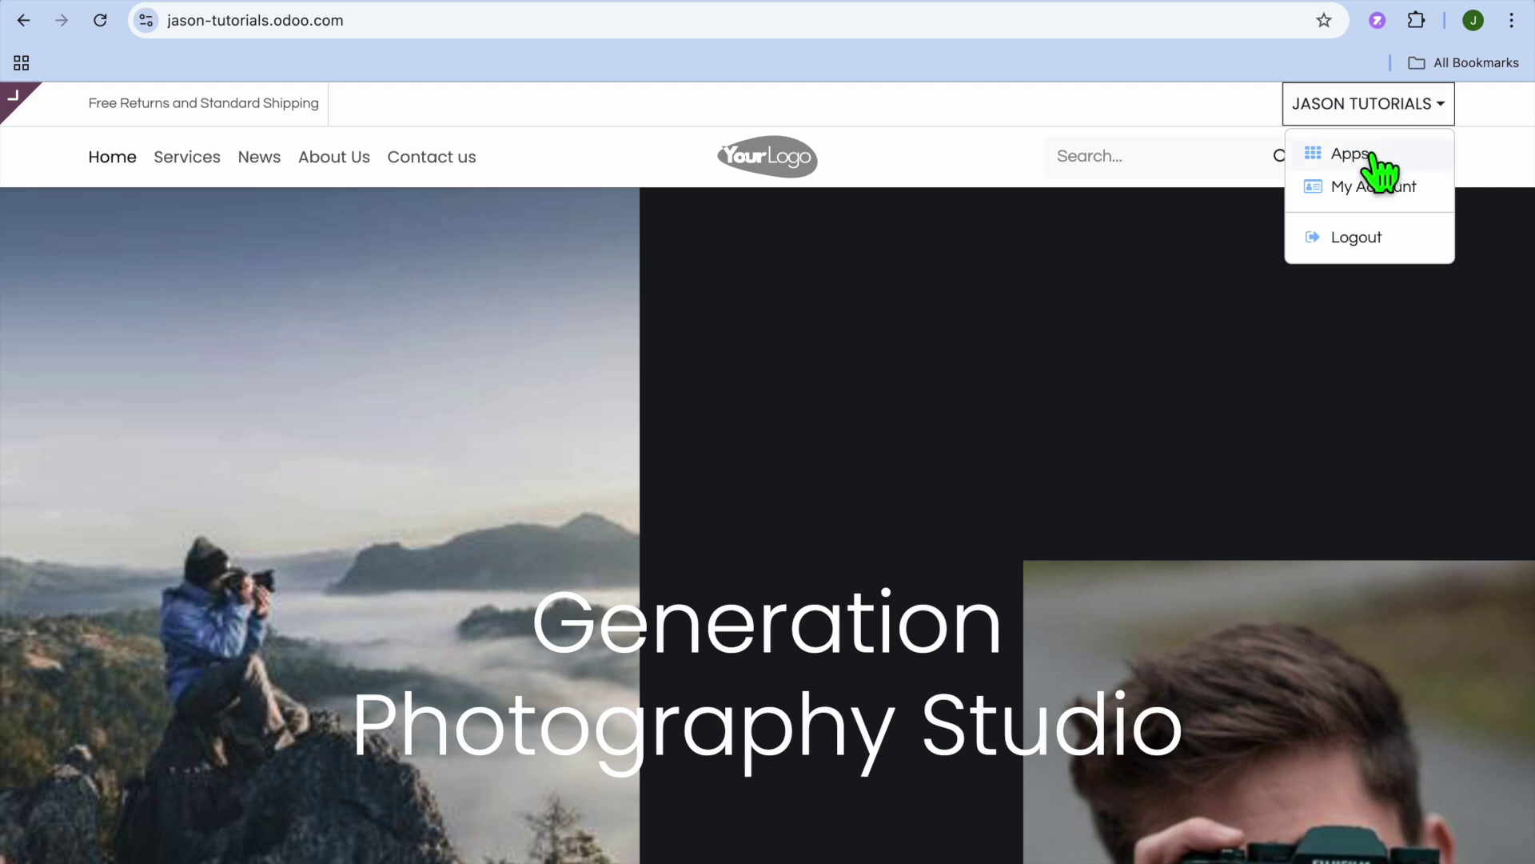
{"action": "left_click", "coordinate": [1374, 155]}
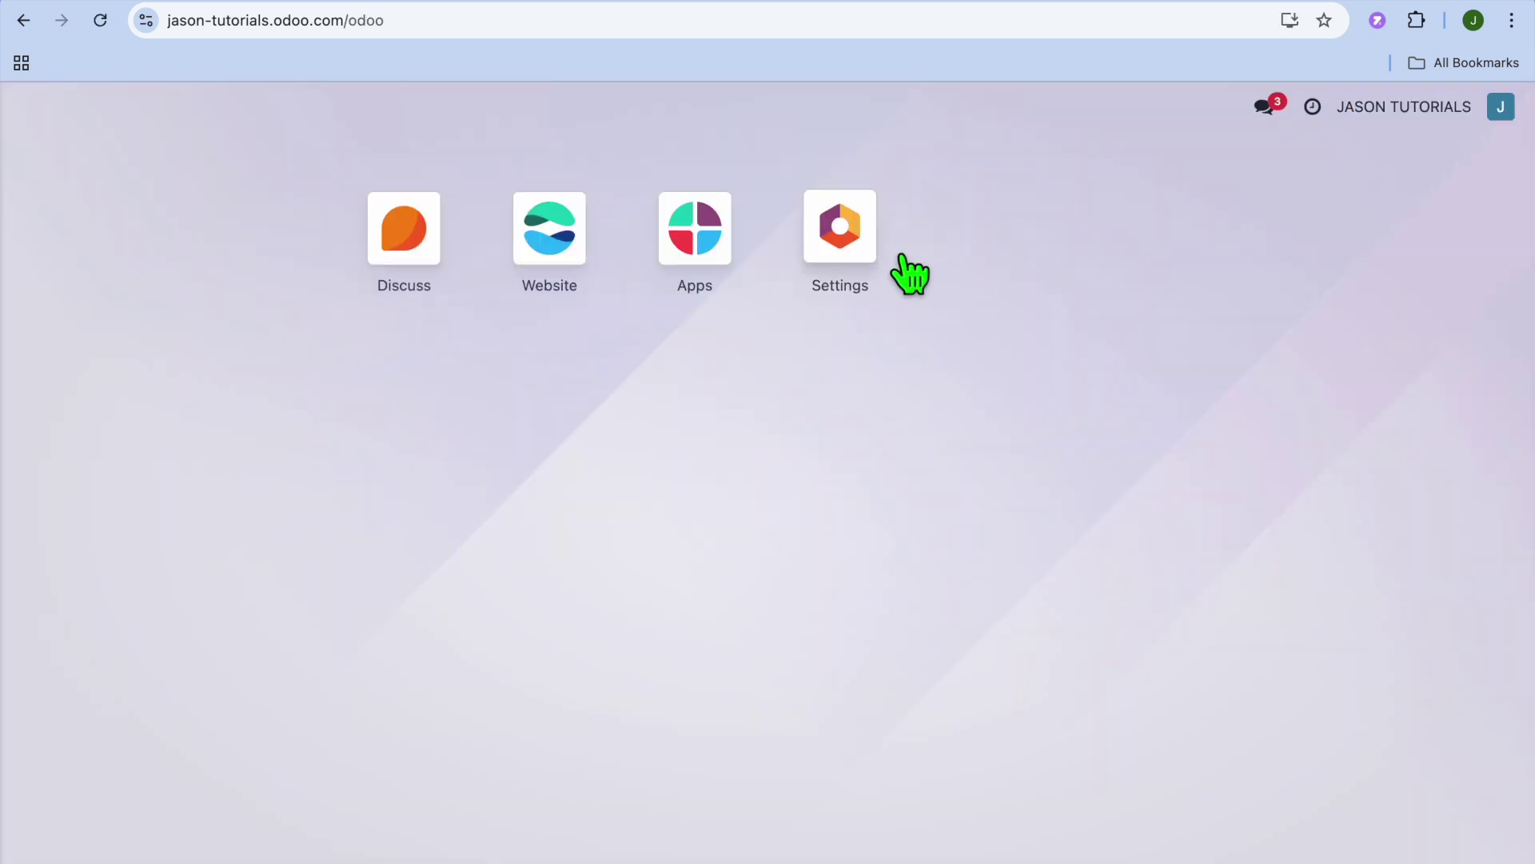
{"action": "left_click", "coordinate": [560, 244]}
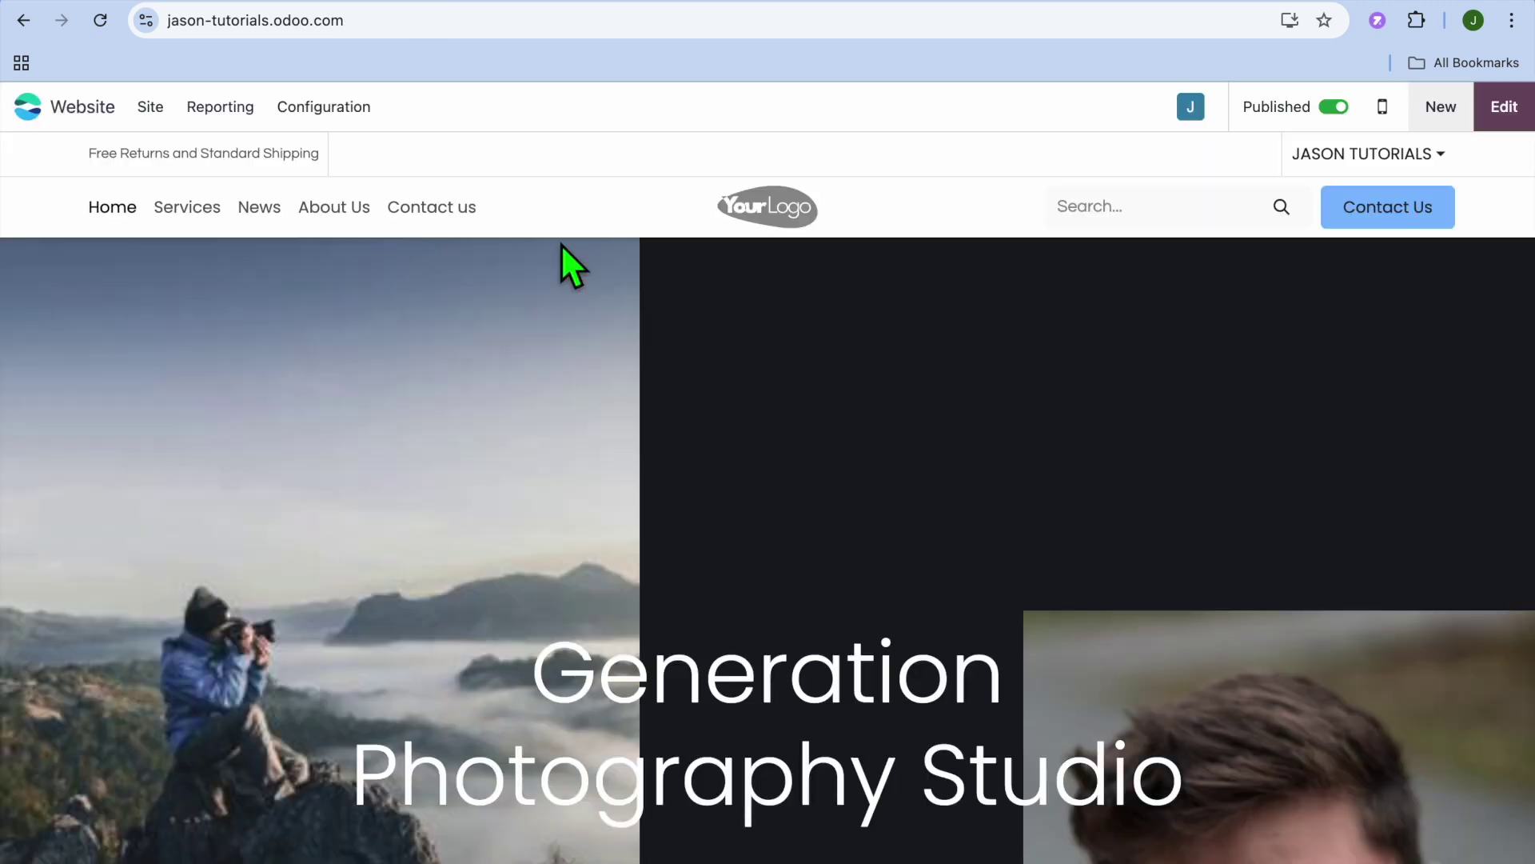
Enter edit mode on the homepage and select the hero heading text
{"action": "left_click", "coordinate": [880, 445]}
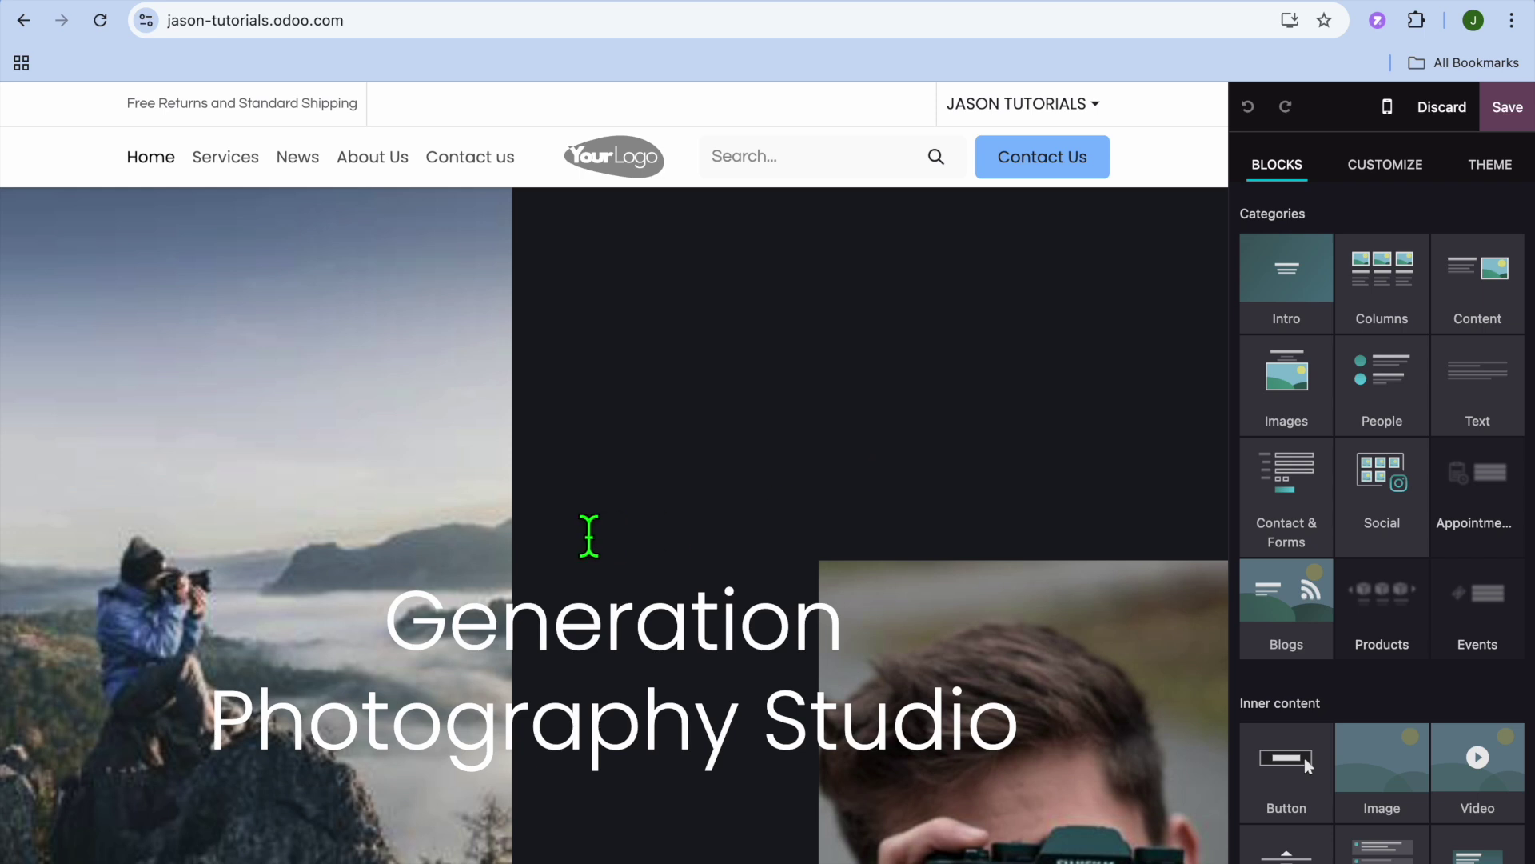
{"action": "scroll", "coordinate": [589, 535], "scroll_direction": "down", "scroll_amount": 2}
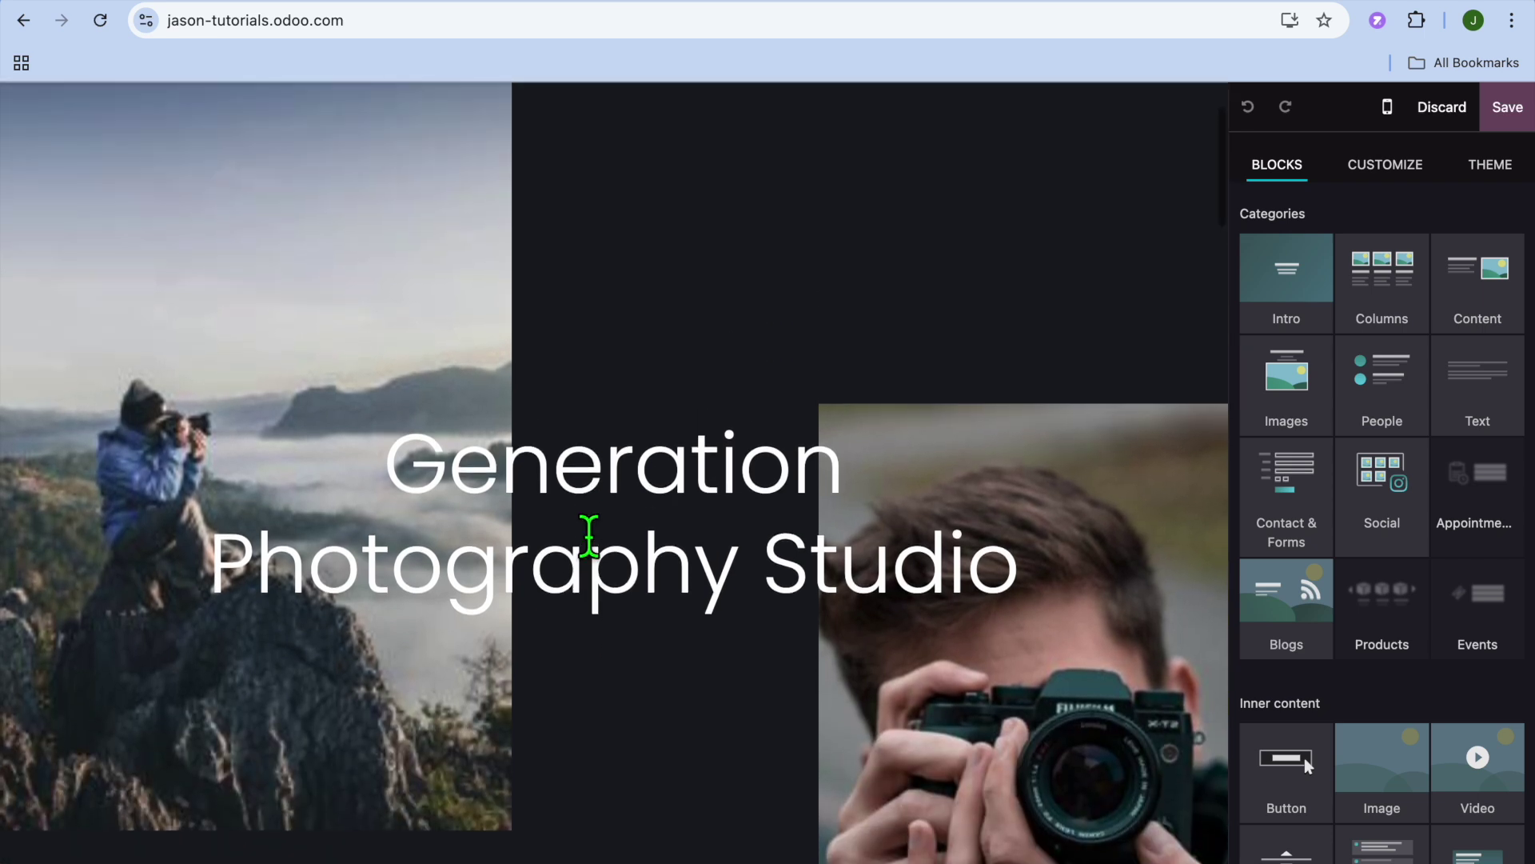
{"action": "left_click", "coordinate": [1021, 575]}
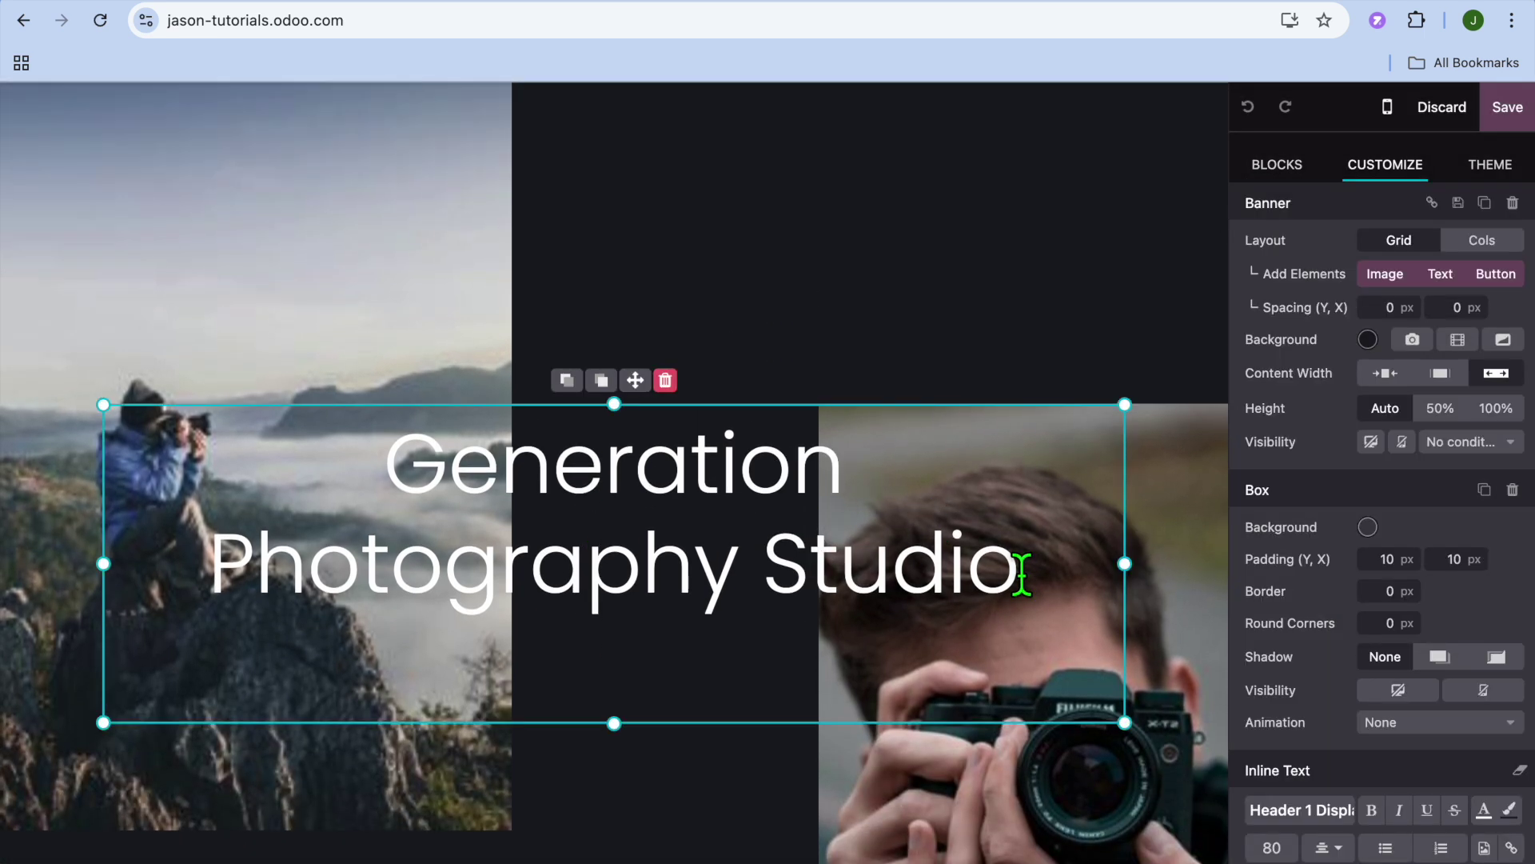
{"action": "left_click_drag", "start_coordinate": [1018, 575], "coordinate": [550, 486]}
{"action": "left_click", "coordinate": [811, 350]}
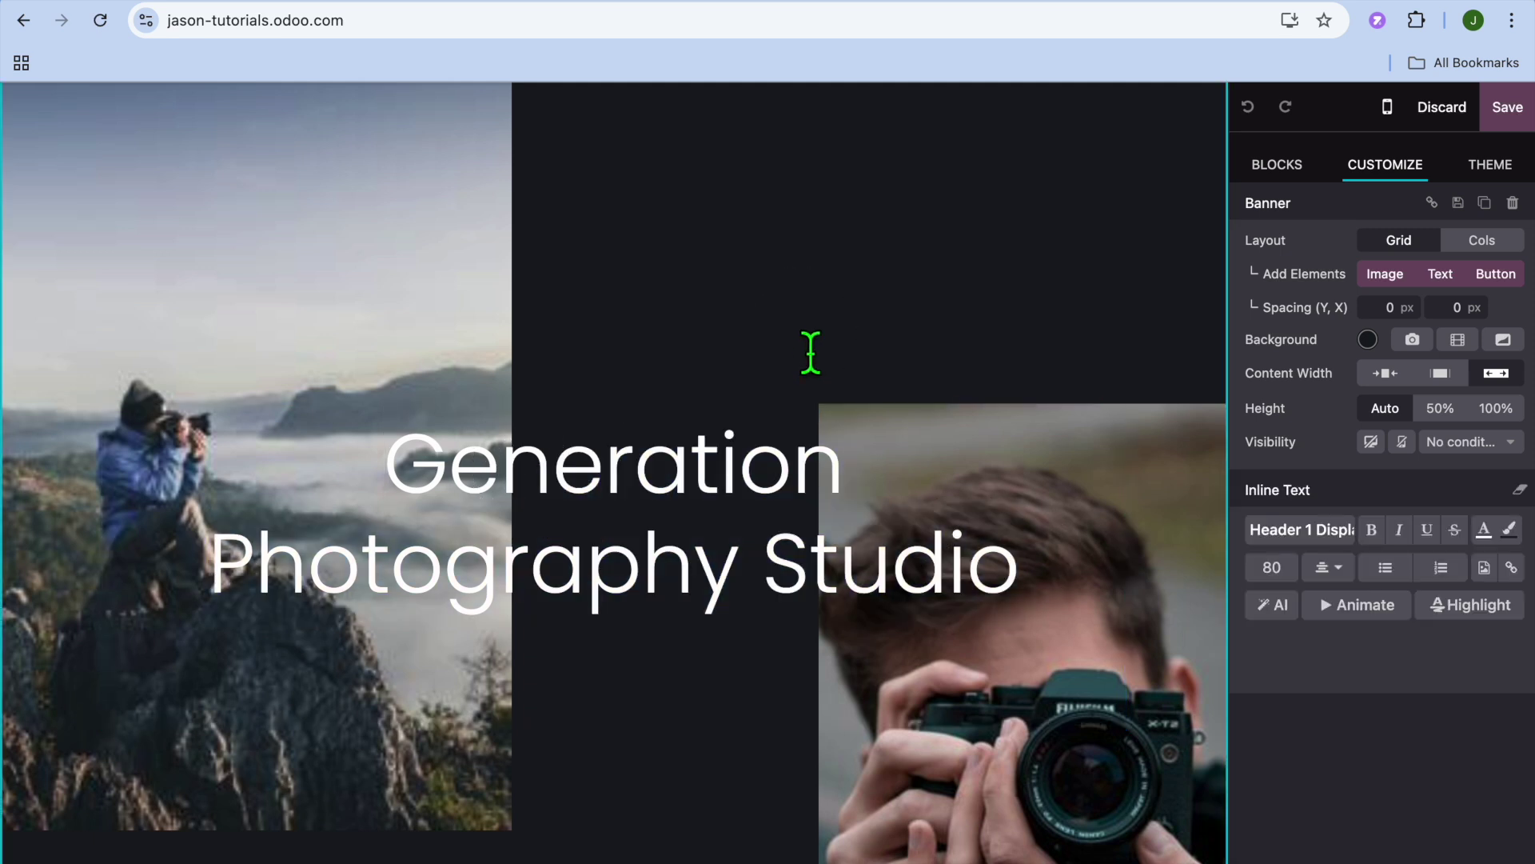
Inspect the left hero photo, the hero text banner and the right hero photo
{"action": "left_click", "coordinate": [232, 381]}
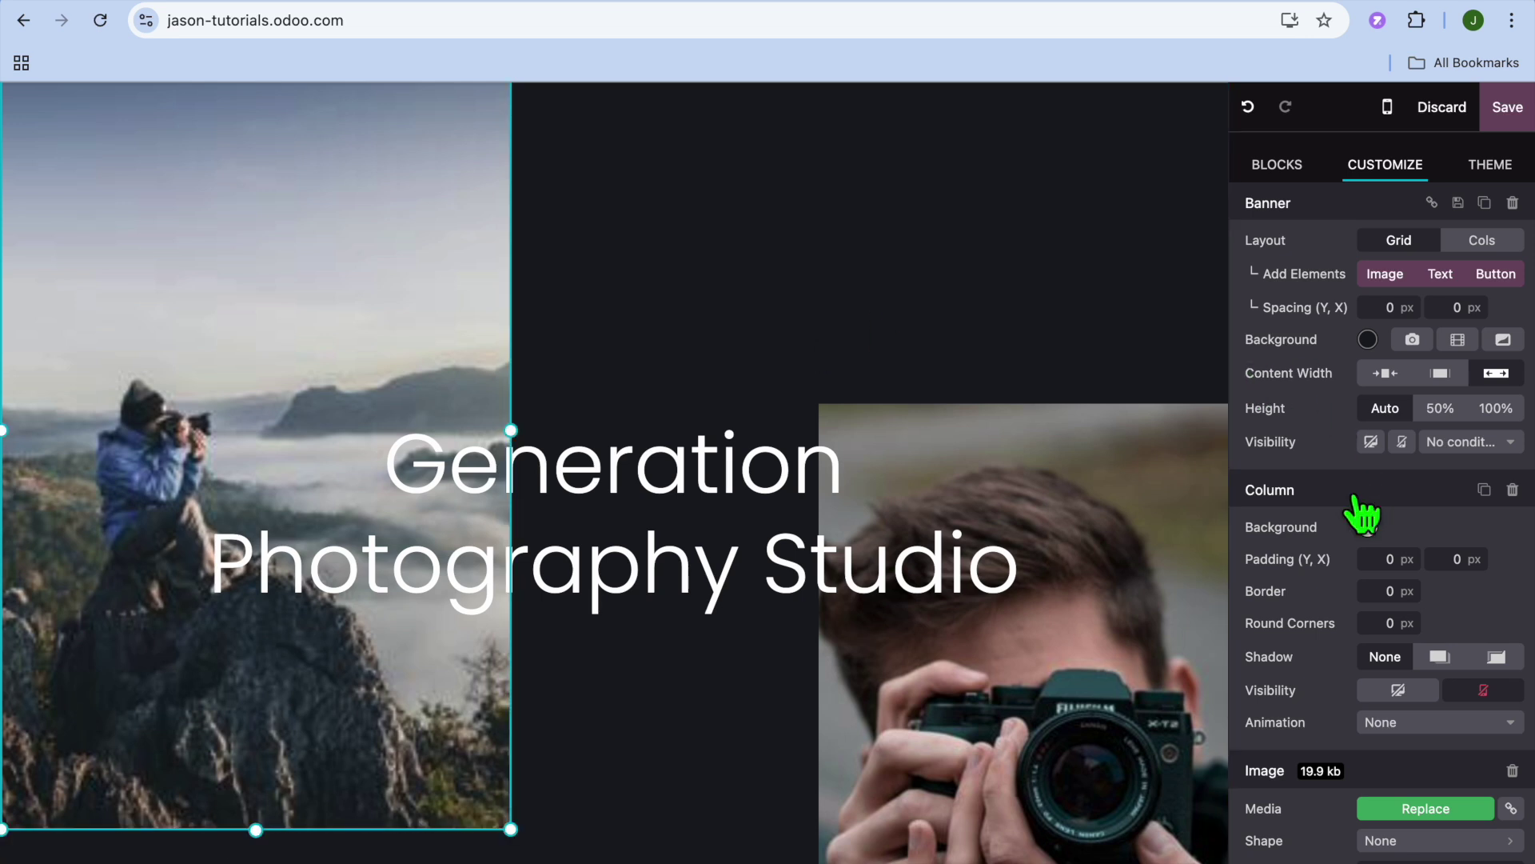
{"action": "scroll", "coordinate": [1364, 513], "scroll_direction": "down", "scroll_amount": 4}
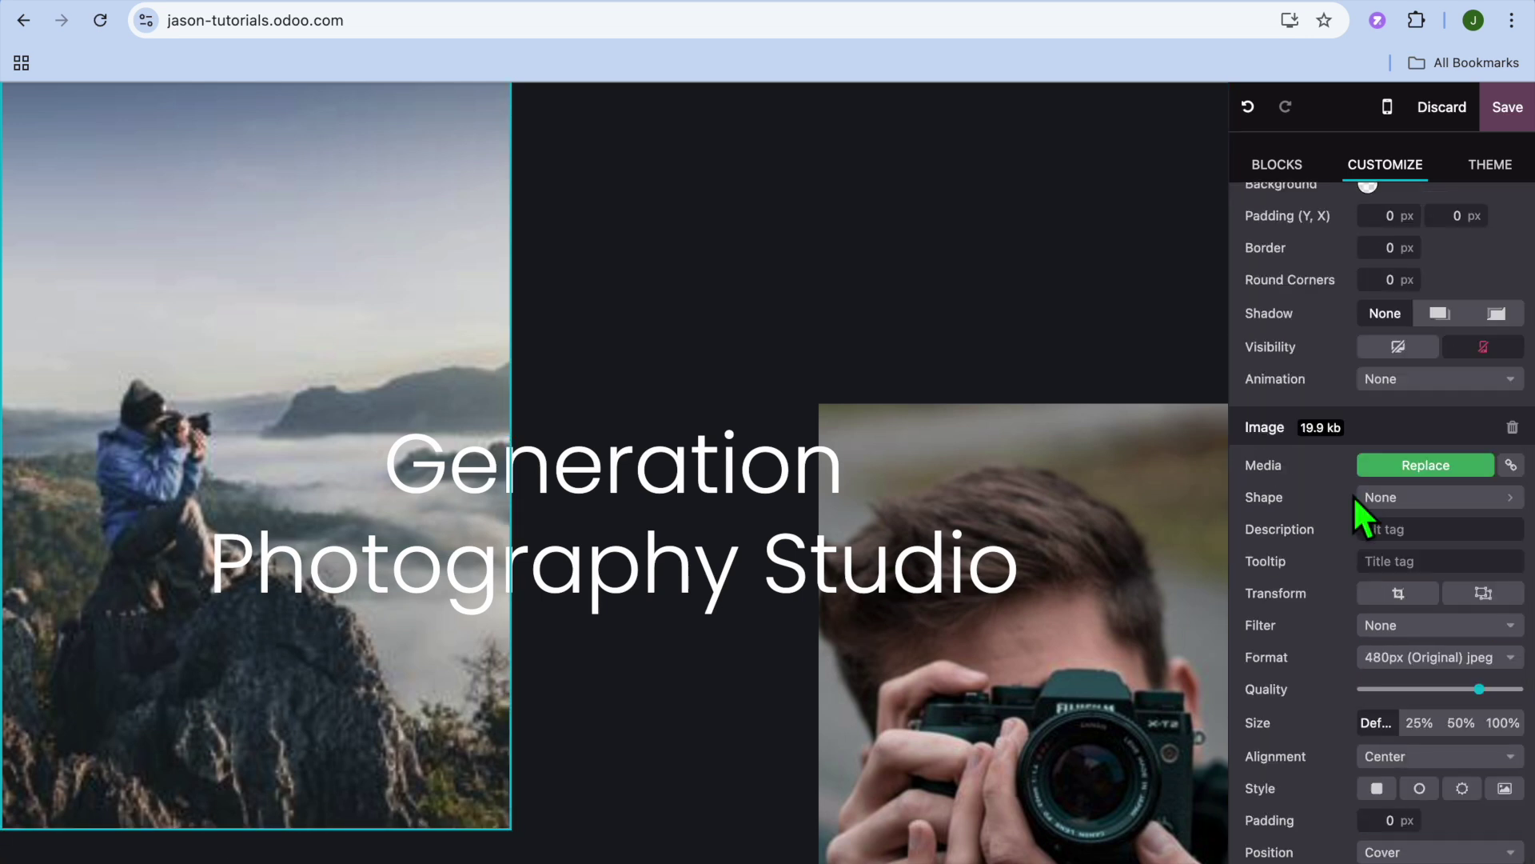
{"action": "scroll", "coordinate": [1390, 367], "scroll_direction": "up", "scroll_amount": 1}
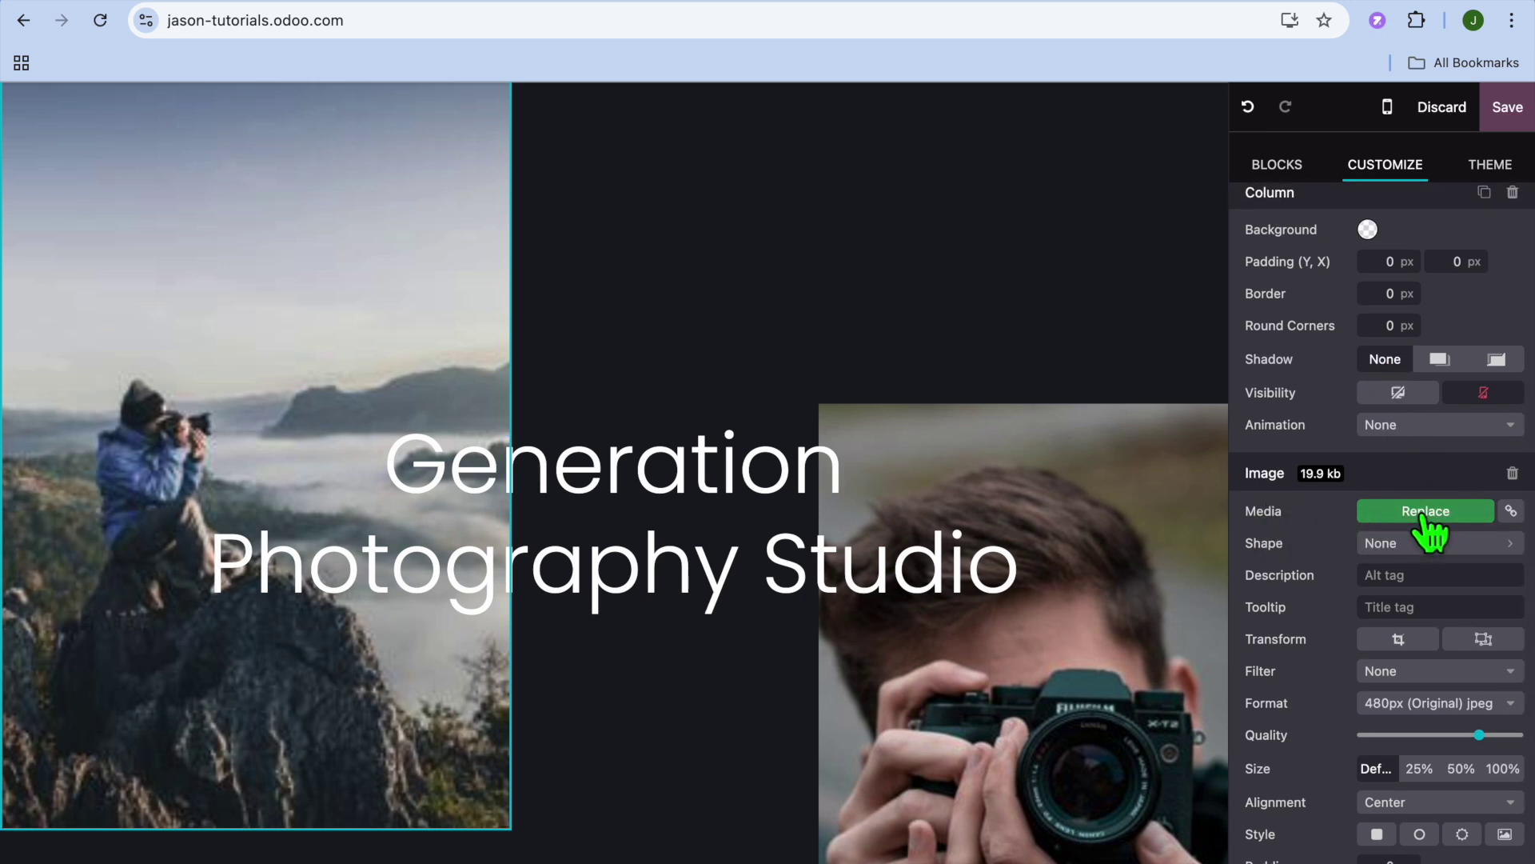
{"action": "left_click", "coordinate": [1093, 491]}
{"action": "left_click", "coordinate": [1207, 482]}
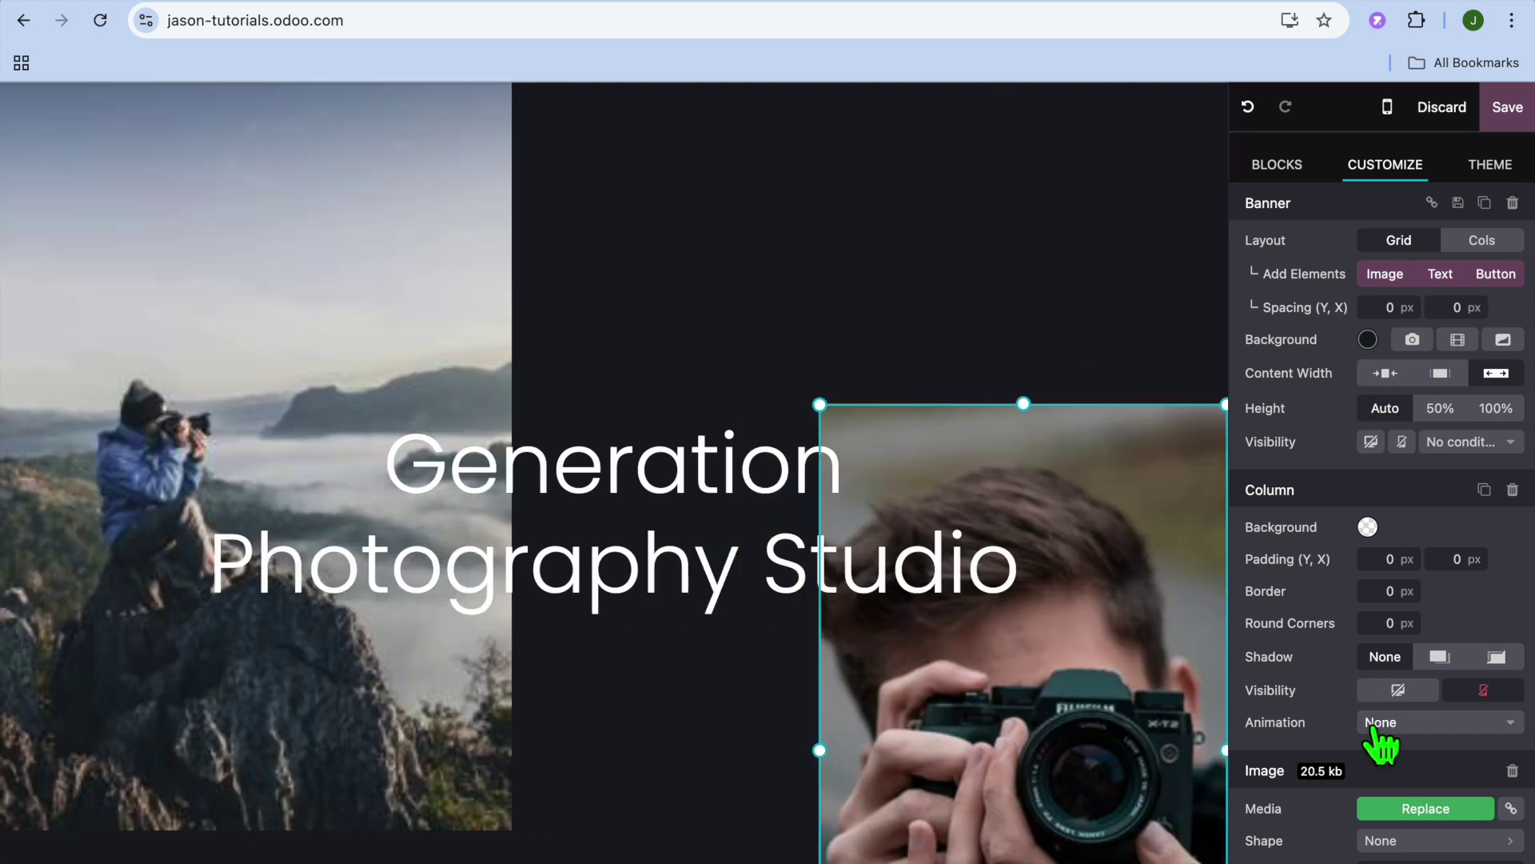
{"action": "scroll", "coordinate": [804, 733], "scroll_direction": "down", "scroll_amount": 10}
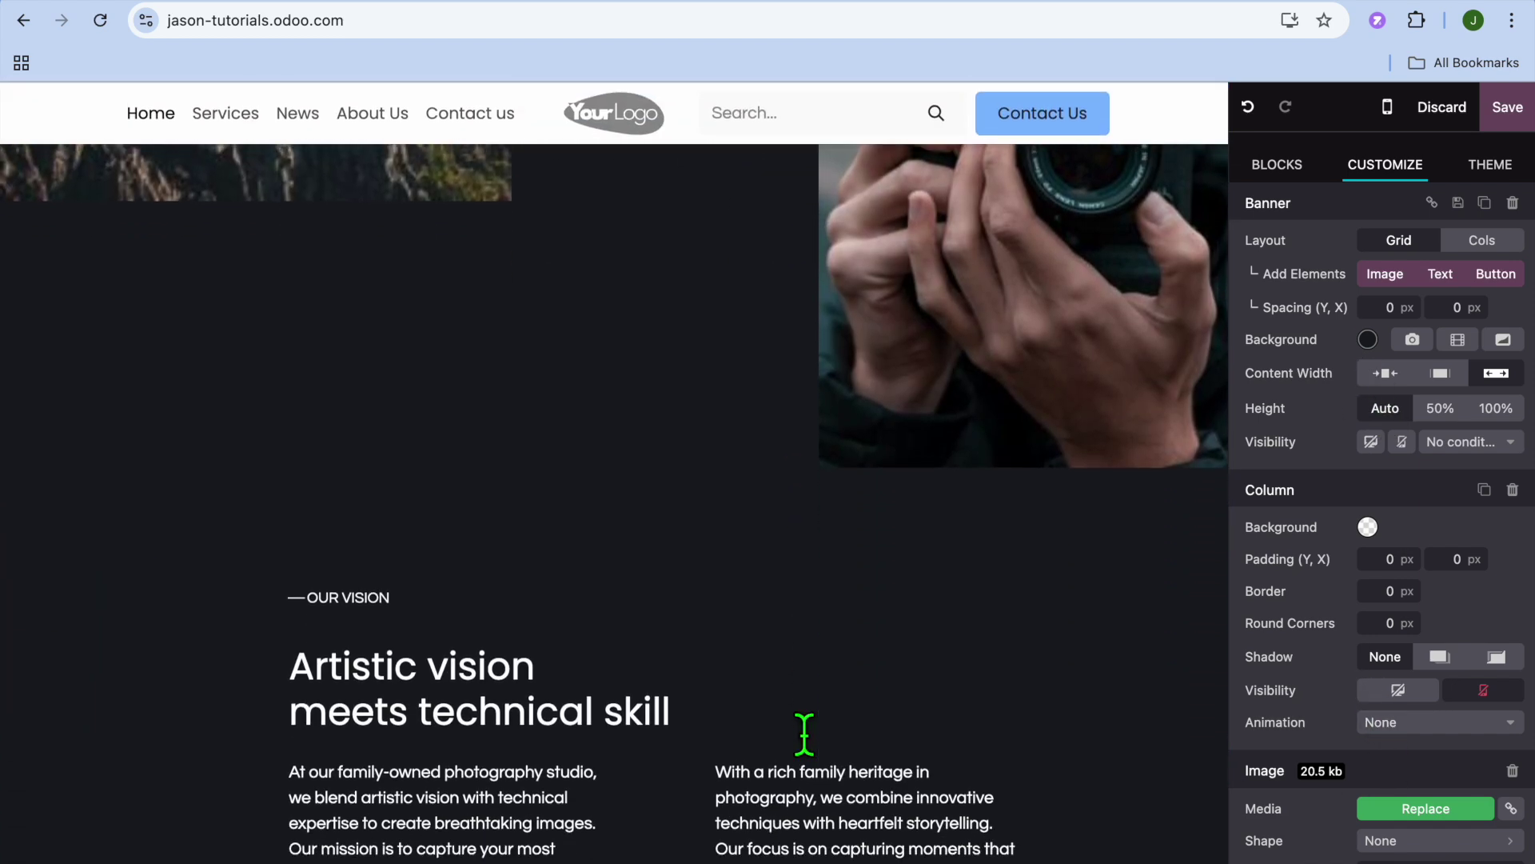
{"action": "scroll", "coordinate": [804, 733], "scroll_direction": "up", "scroll_amount": 10}
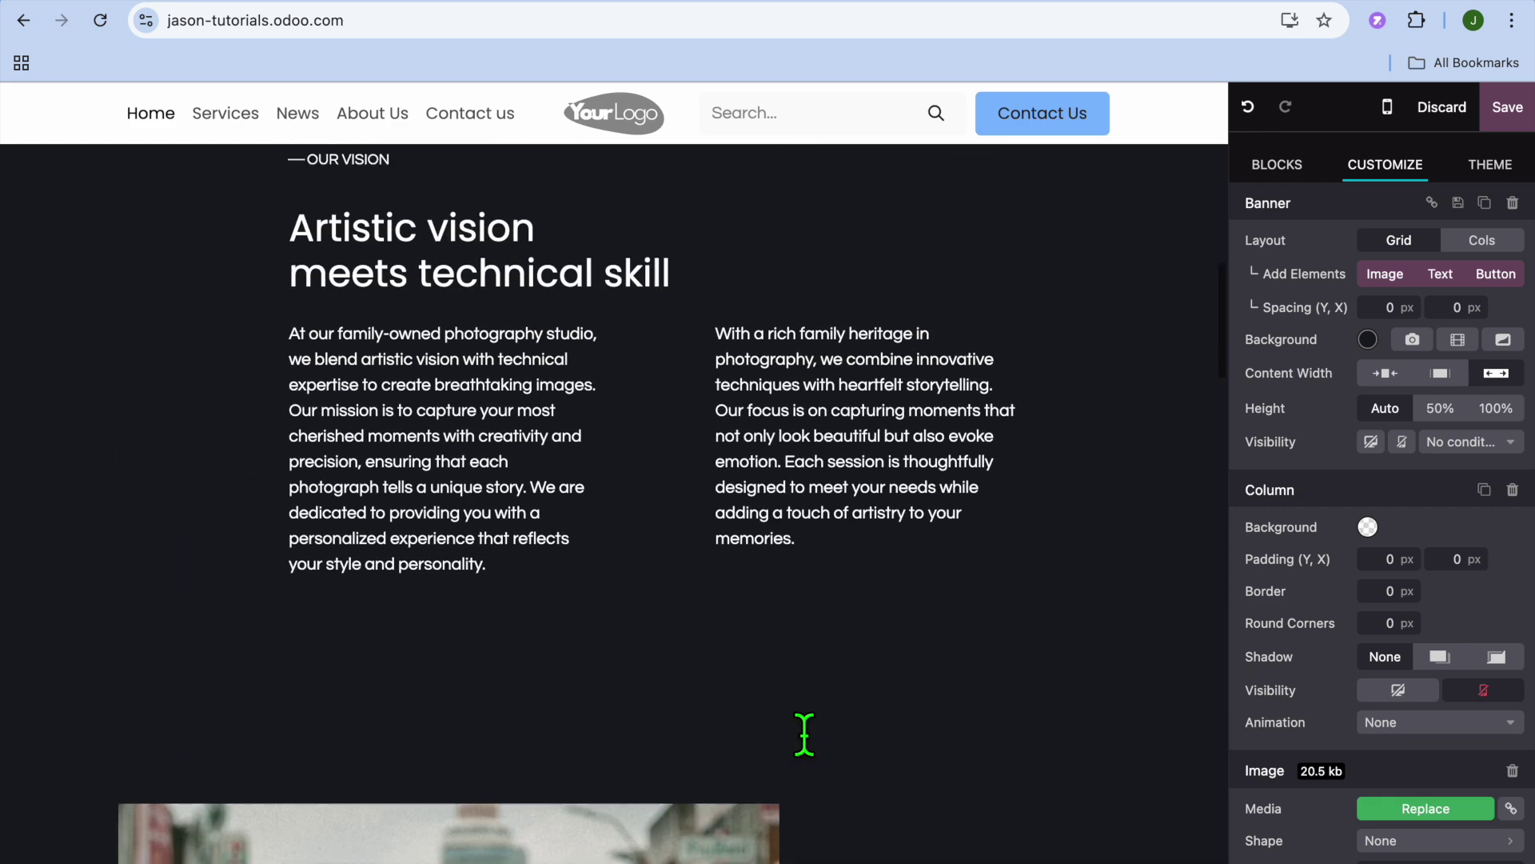
Inspect the 'Artistic vision' heading and both Our Vision paragraphs
{"action": "left_click", "coordinate": [458, 571]}
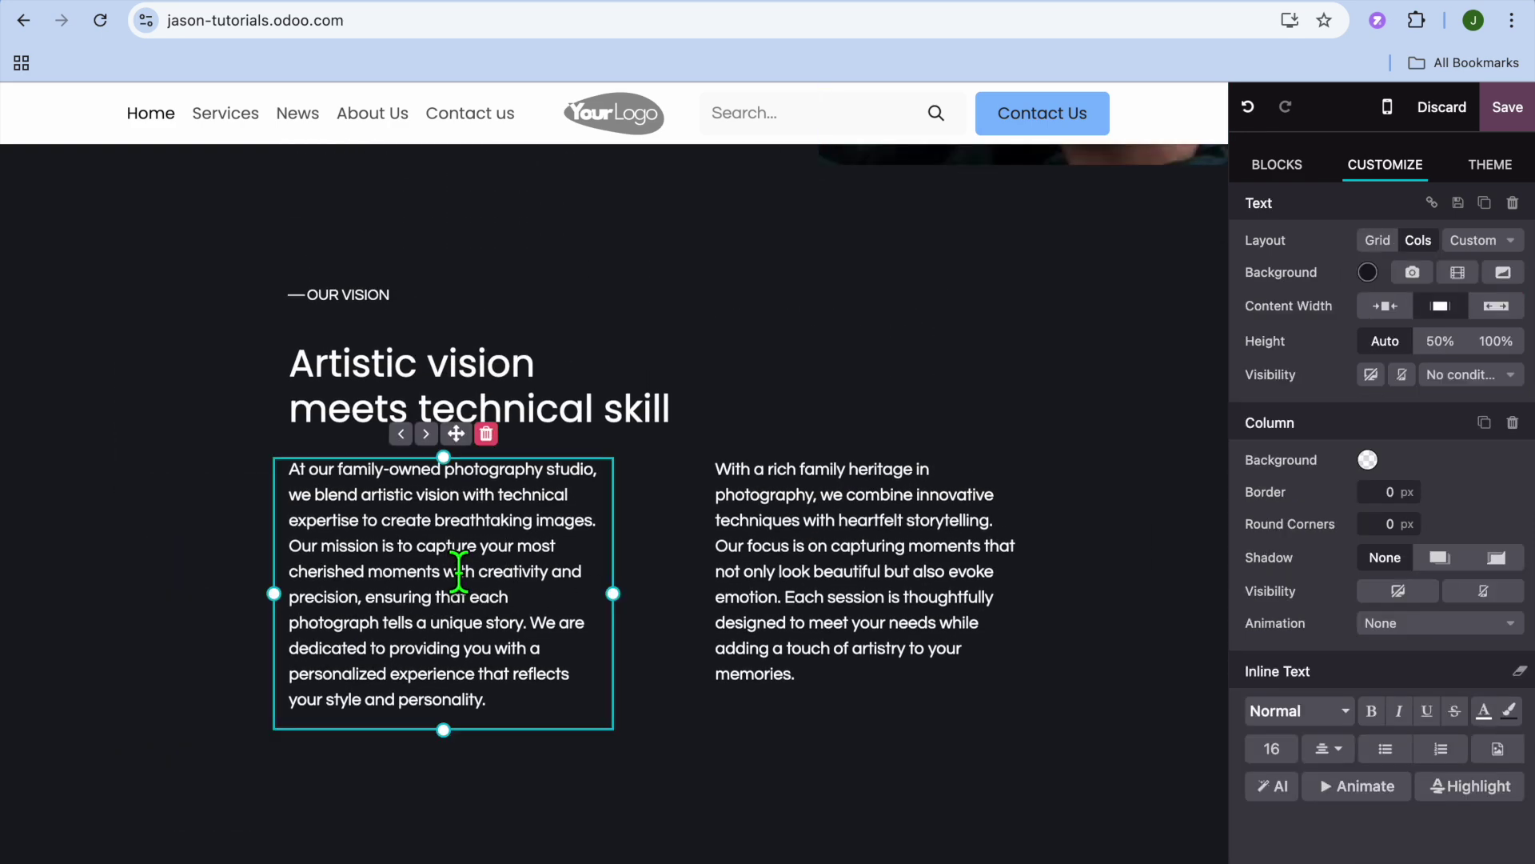
{"action": "left_click_drag", "start_coordinate": [549, 582], "coordinate": [480, 544]}
{"action": "left_click", "coordinate": [558, 363]}
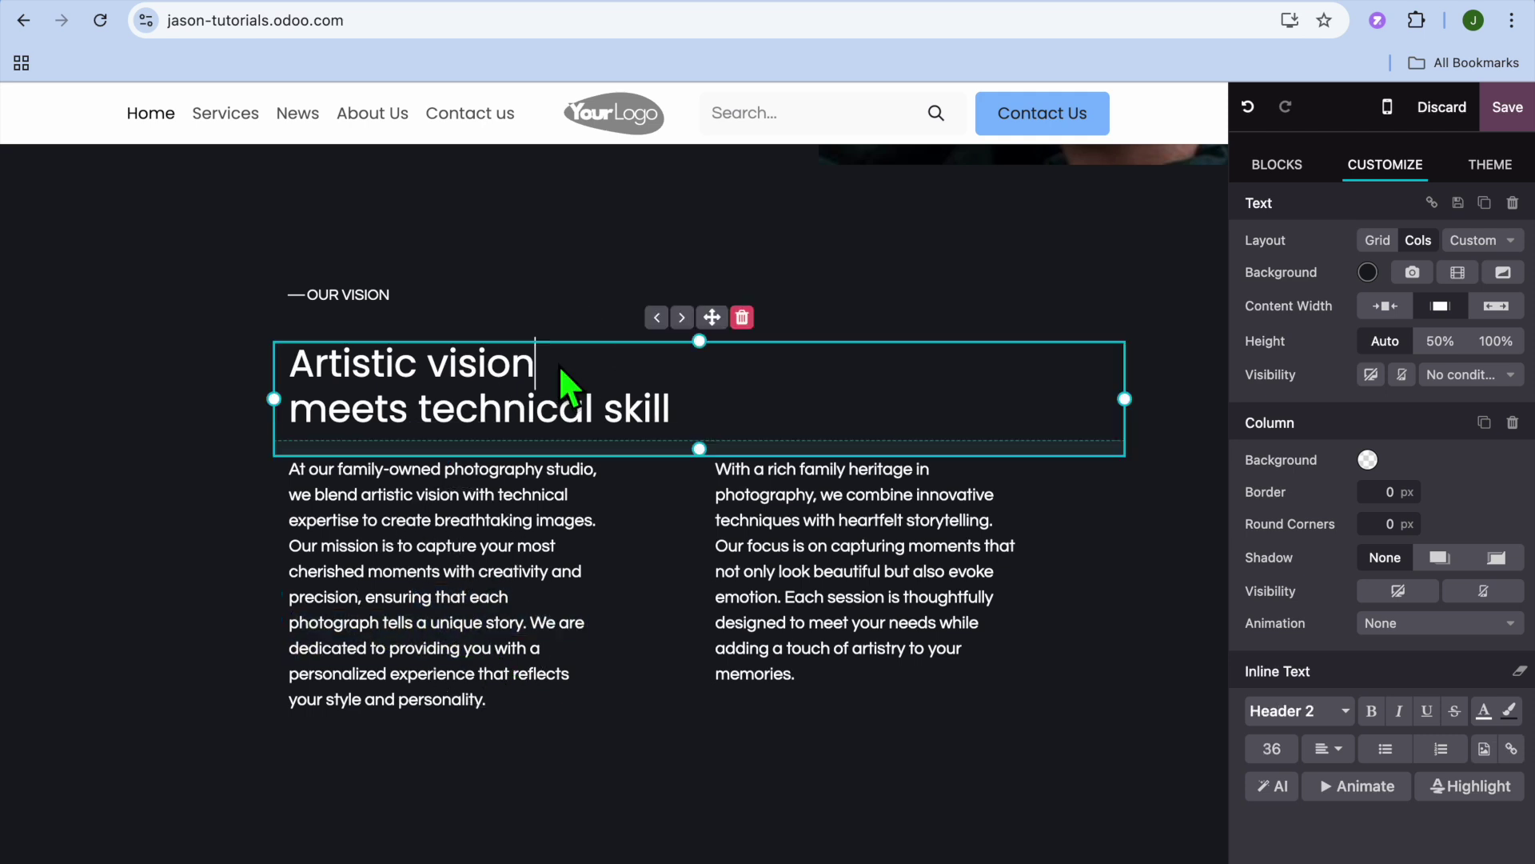
{"action": "left_click", "coordinate": [821, 628]}
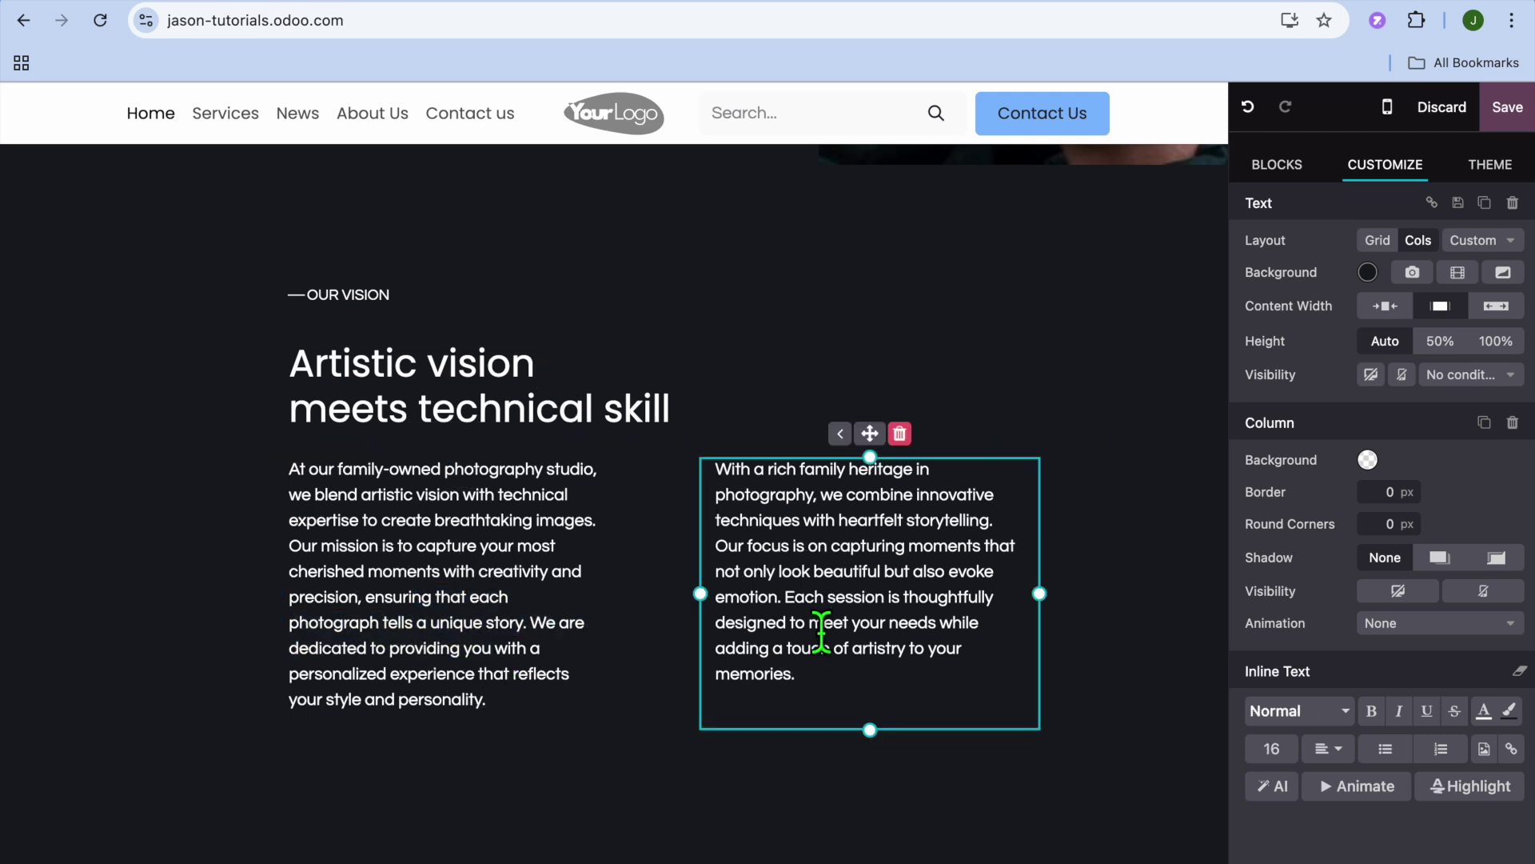
{"action": "scroll", "coordinate": [999, 766], "scroll_direction": "down", "scroll_amount": 4}
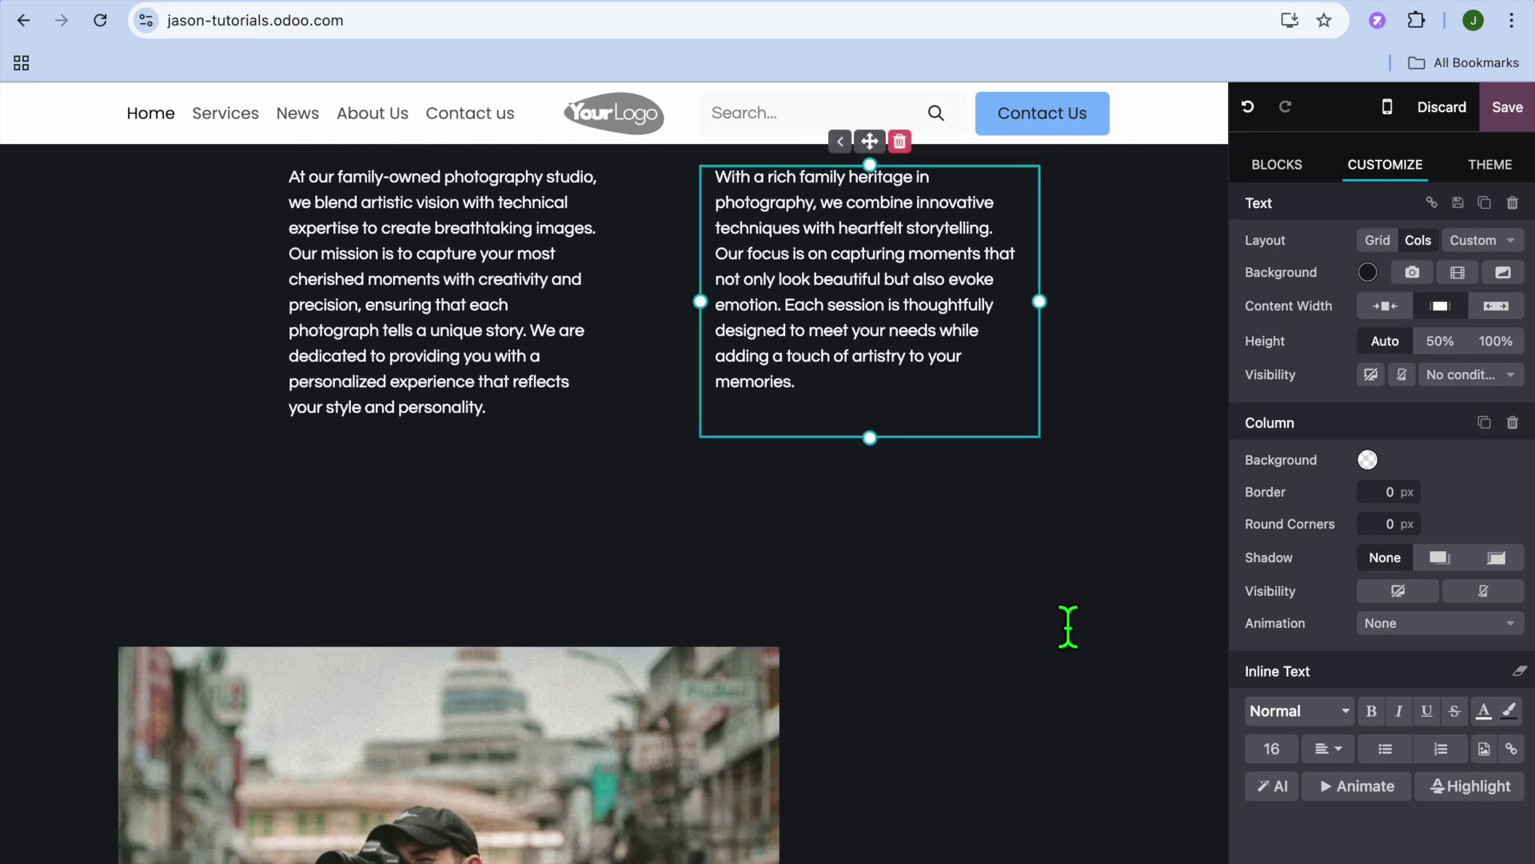
Drag an Images block onto the homepage and insert the Home Interiors layout
{"action": "left_click", "coordinate": [1282, 168]}
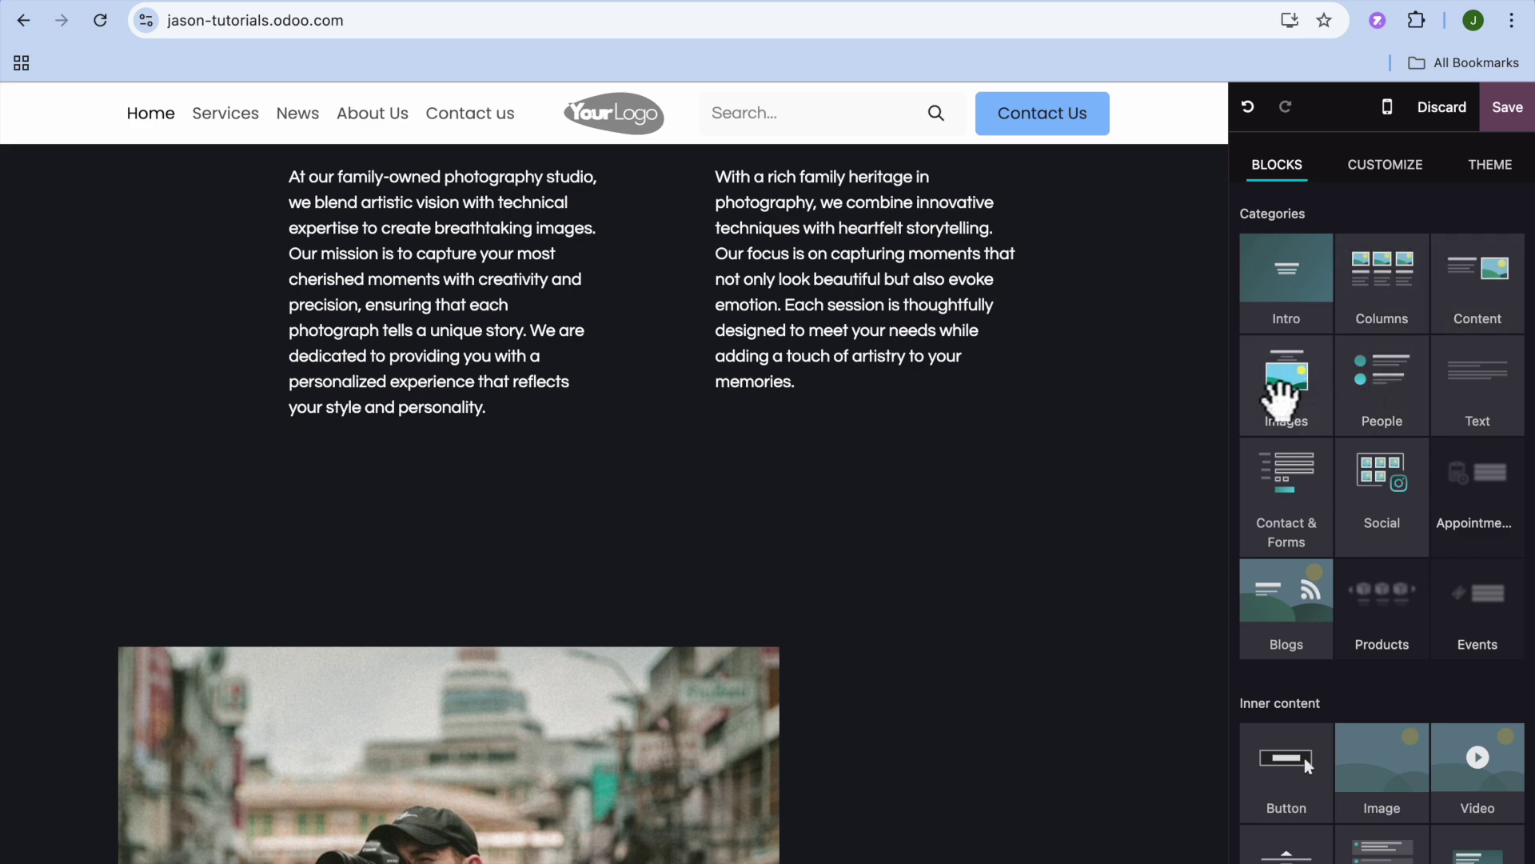
{"action": "left_click_drag", "start_coordinate": [1284, 400], "coordinate": [731, 467]}
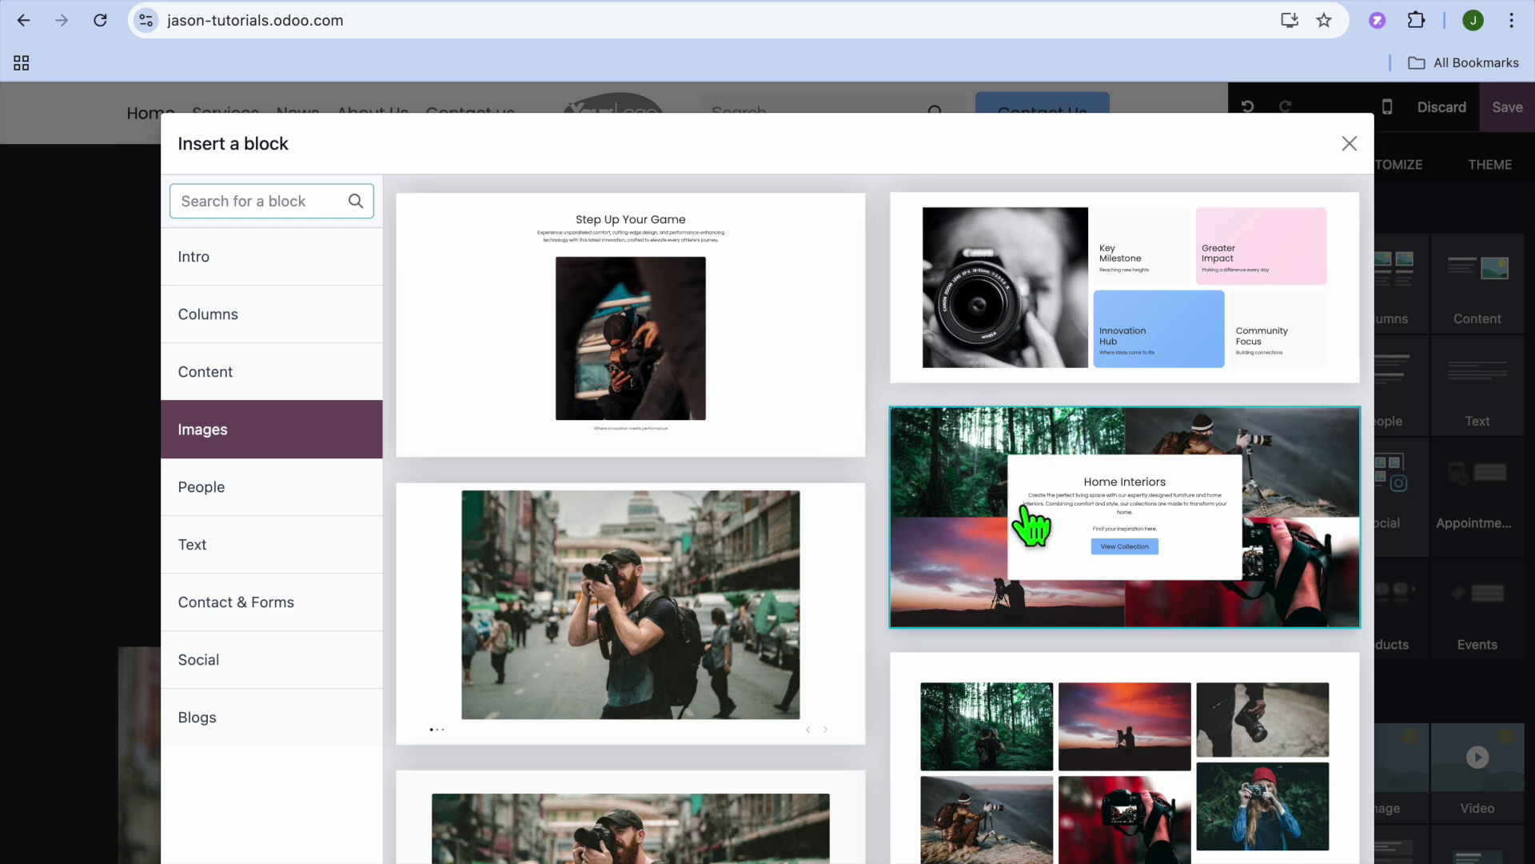
{"action": "scroll", "coordinate": [1017, 548], "scroll_direction": "down", "scroll_amount": 1}
{"action": "scroll", "coordinate": [1017, 548], "scroll_direction": "down", "scroll_amount": 8}
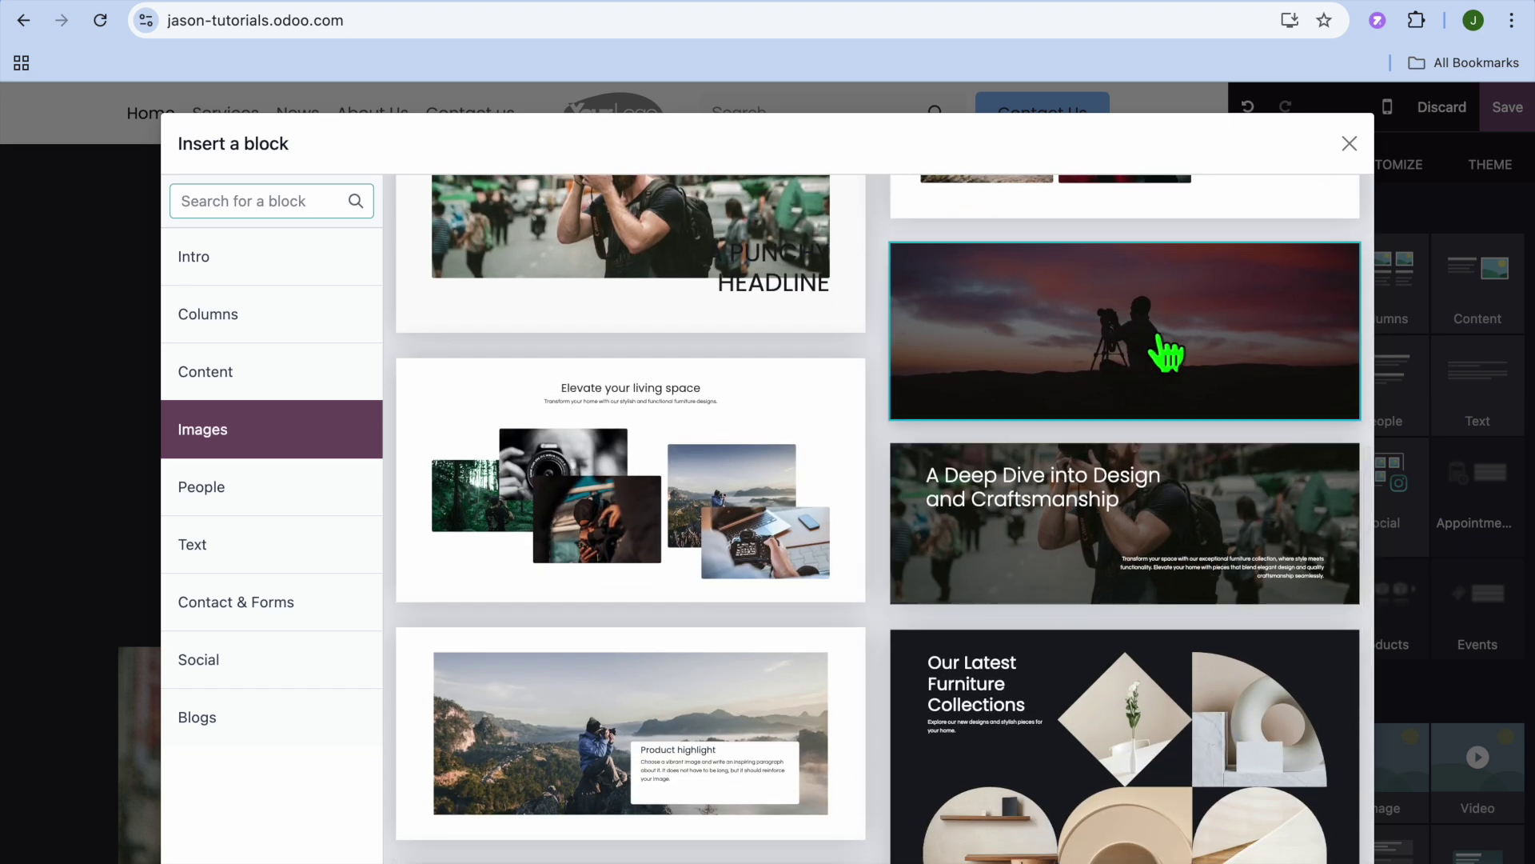
{"action": "scroll", "coordinate": [1145, 387], "scroll_direction": "up", "scroll_amount": 5}
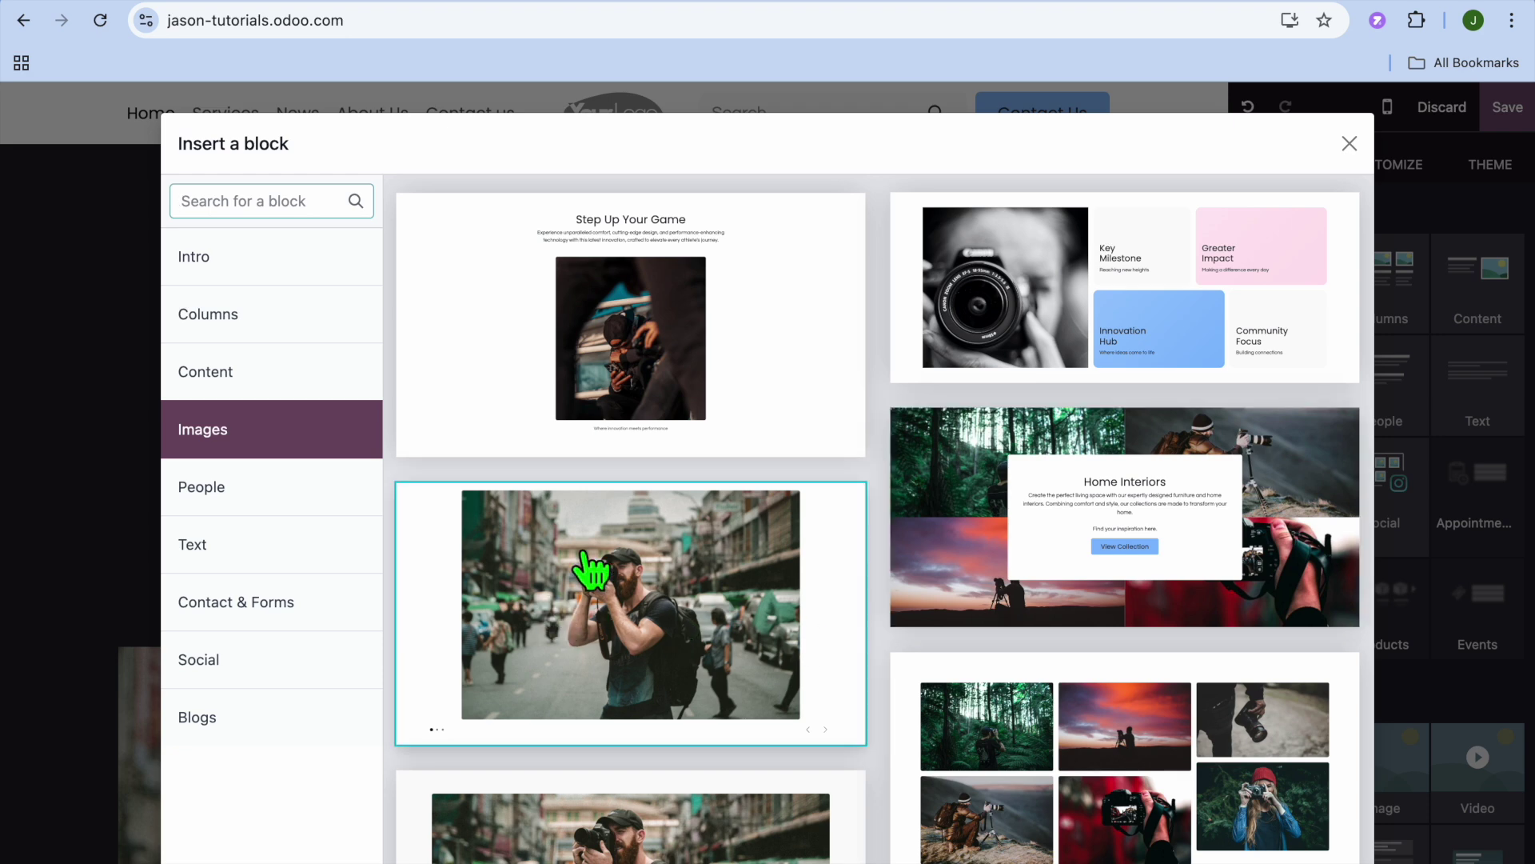
{"action": "left_click", "coordinate": [1152, 534]}
{"action": "scroll", "coordinate": [1158, 530], "scroll_direction": "down", "scroll_amount": 4}
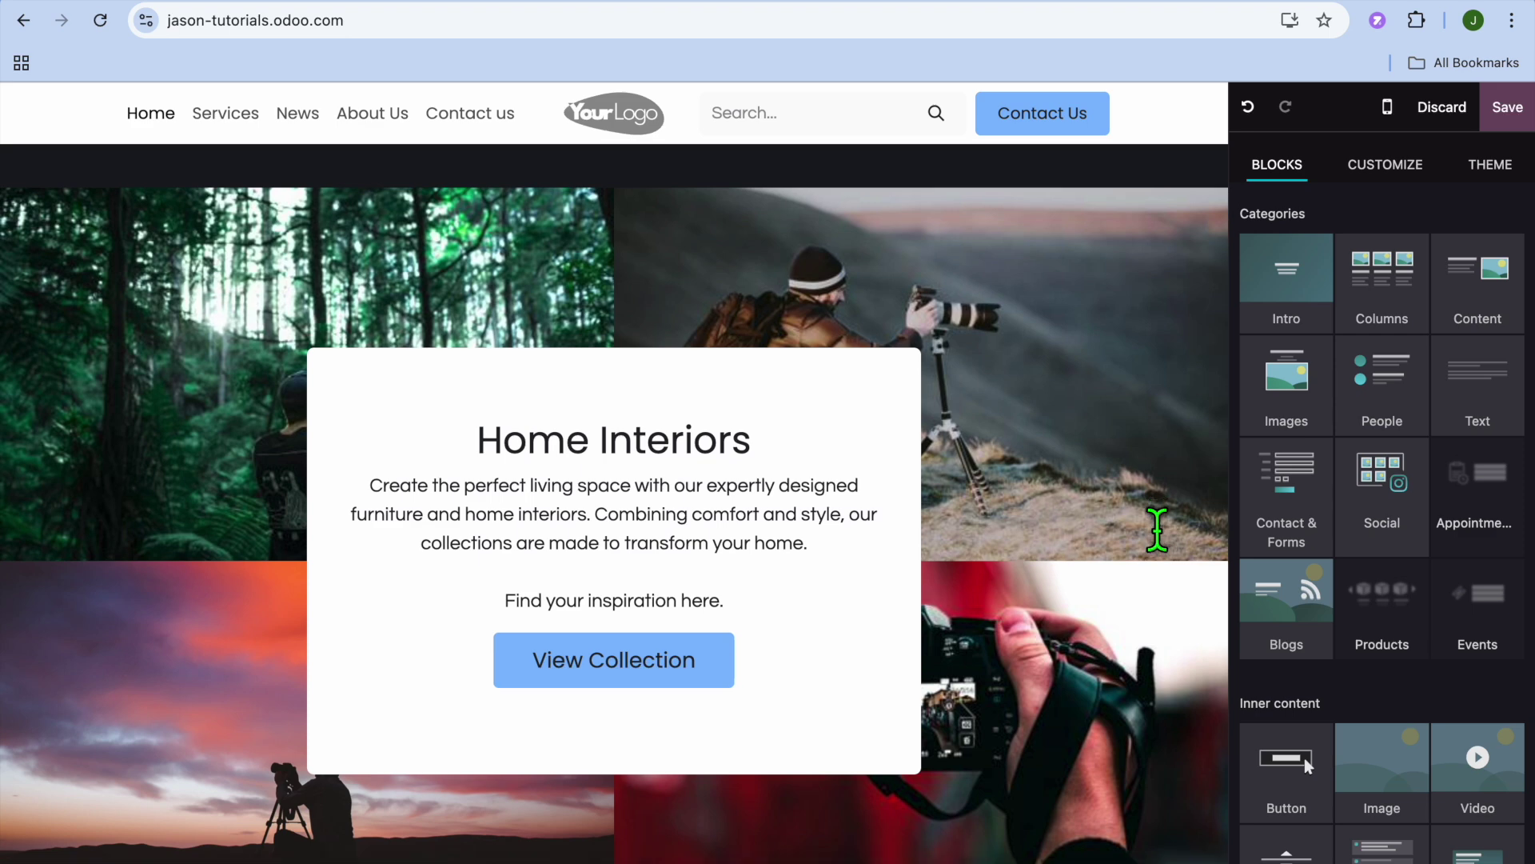
{"action": "left_click", "coordinate": [1115, 525]}
{"action": "left_click", "coordinate": [445, 576]}
{"action": "scroll", "coordinate": [195, 422], "scroll_direction": "up", "scroll_amount": 2}
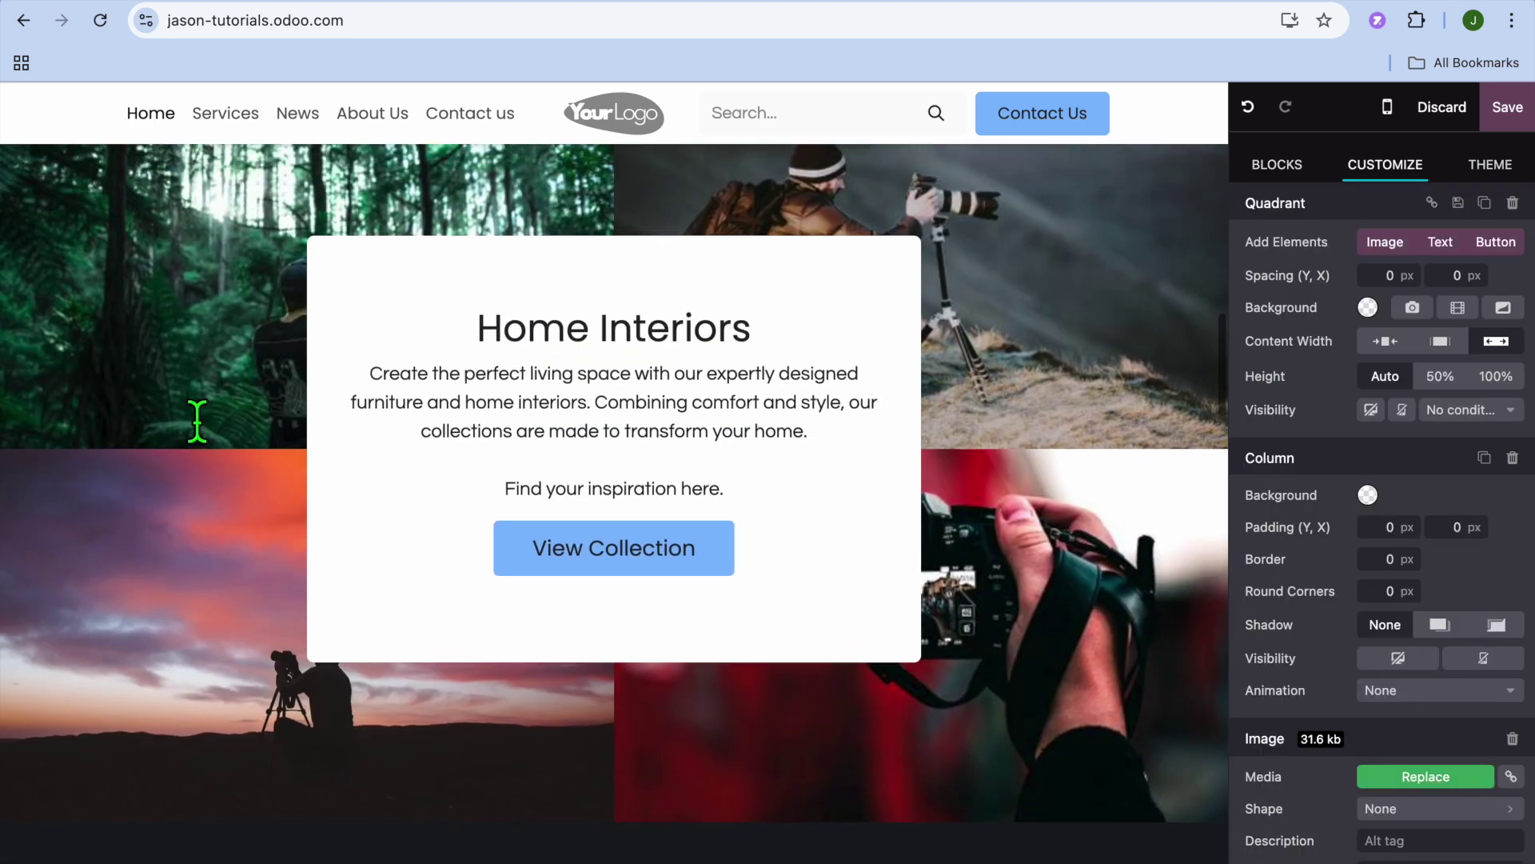
{"action": "left_click", "coordinate": [195, 346]}
{"action": "left_click", "coordinate": [1063, 288]}
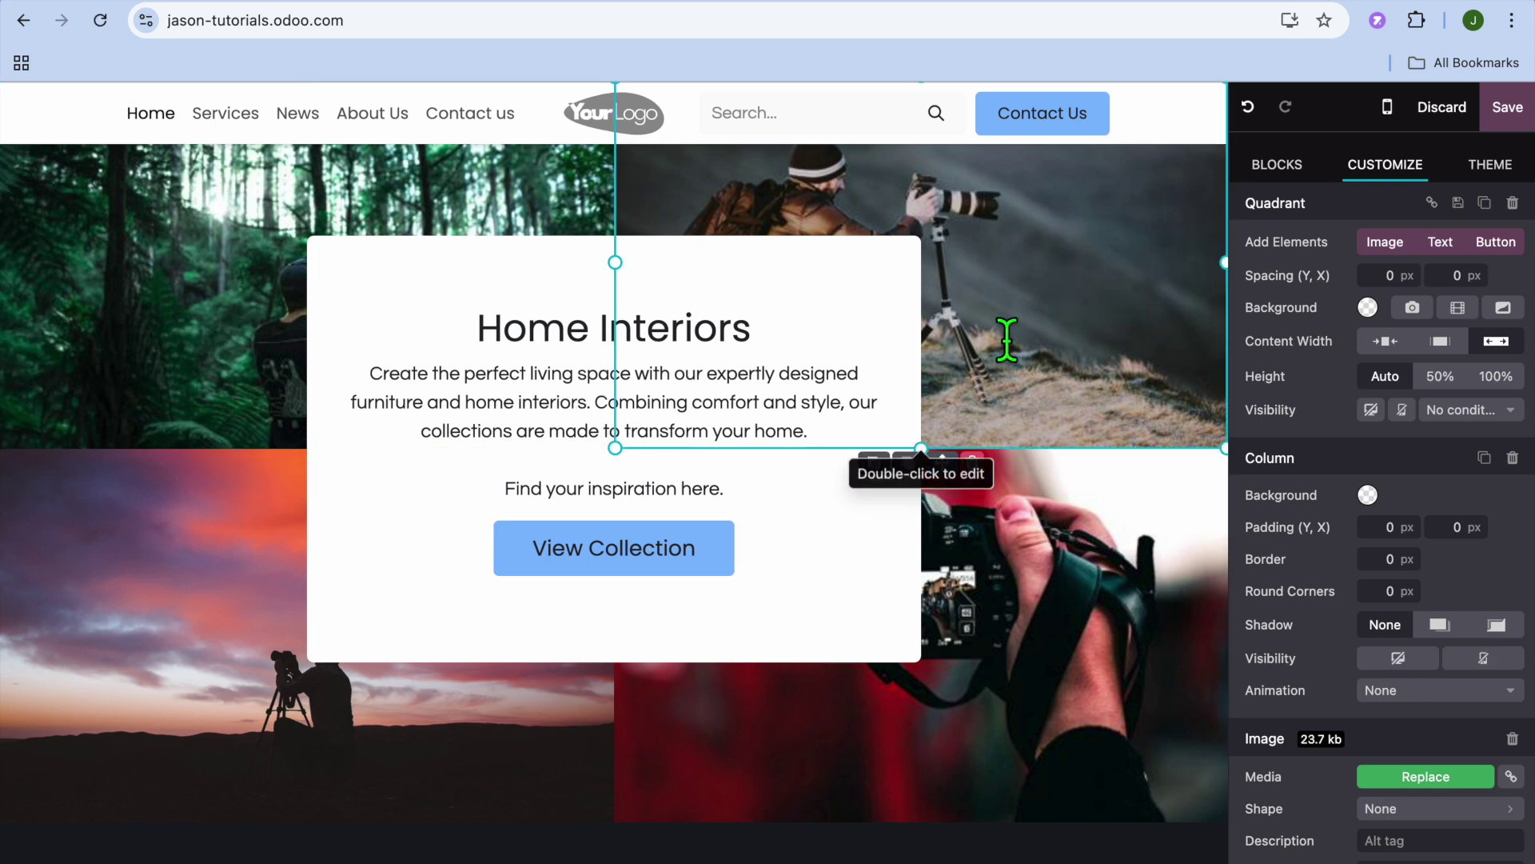
{"action": "double_click", "coordinate": [504, 460]}
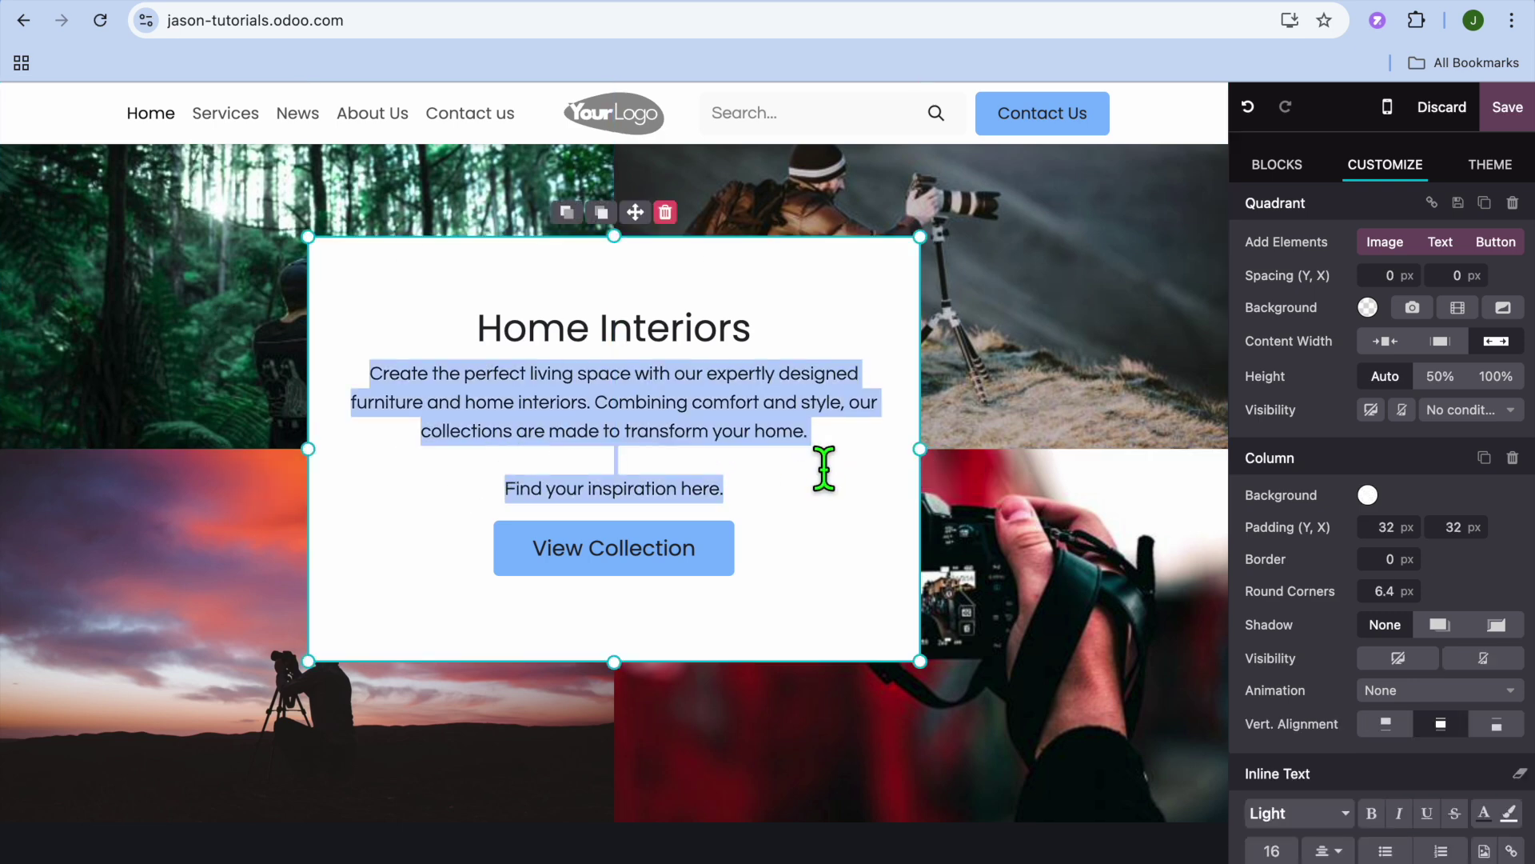
{"action": "scroll", "coordinate": [824, 468], "scroll_direction": "down", "scroll_amount": 10}
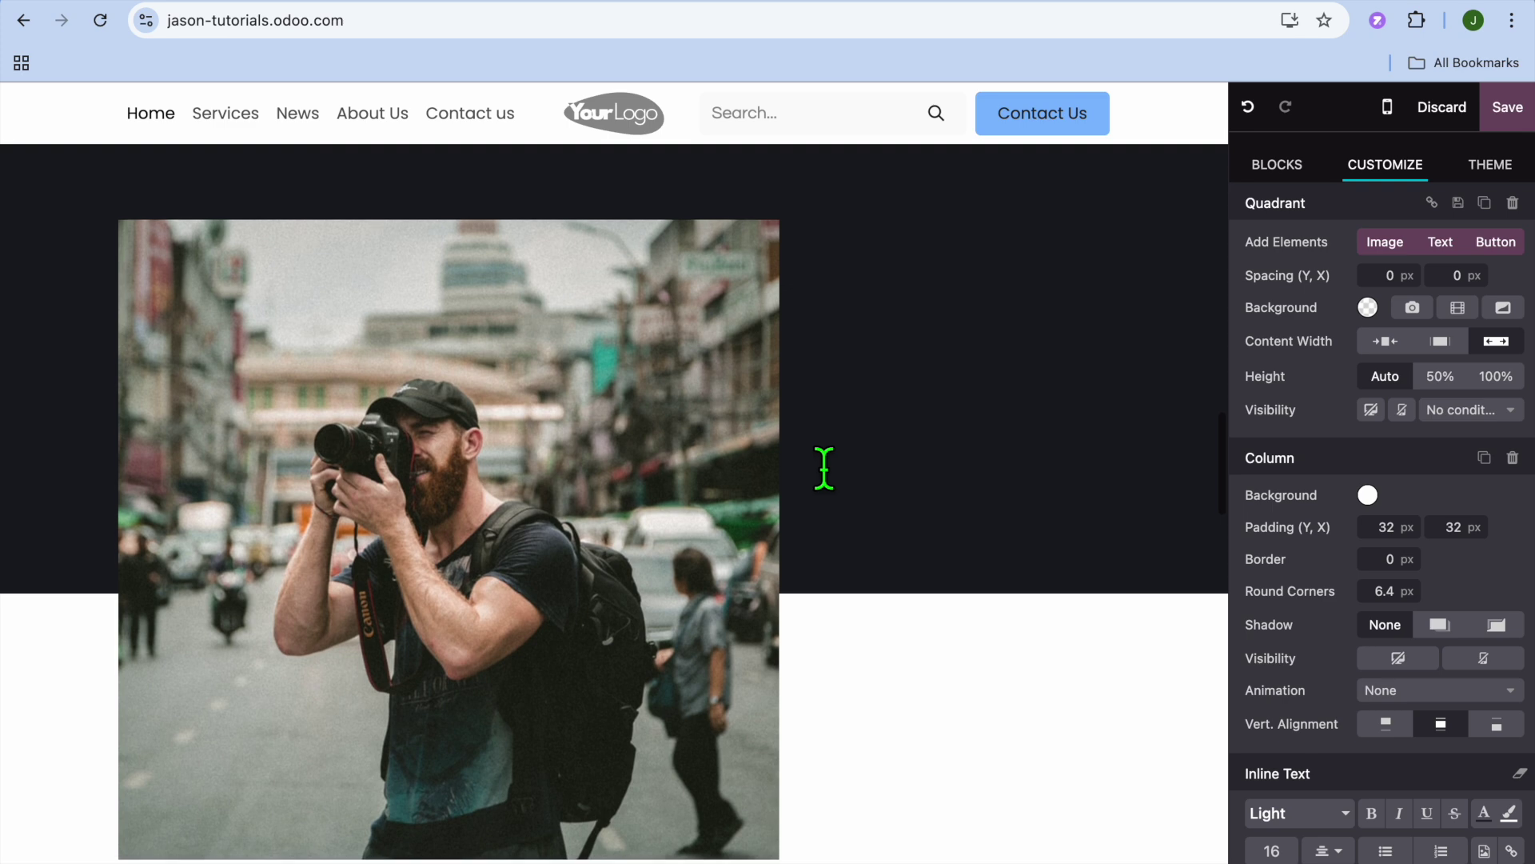
{"action": "left_click", "coordinate": [1277, 167]}
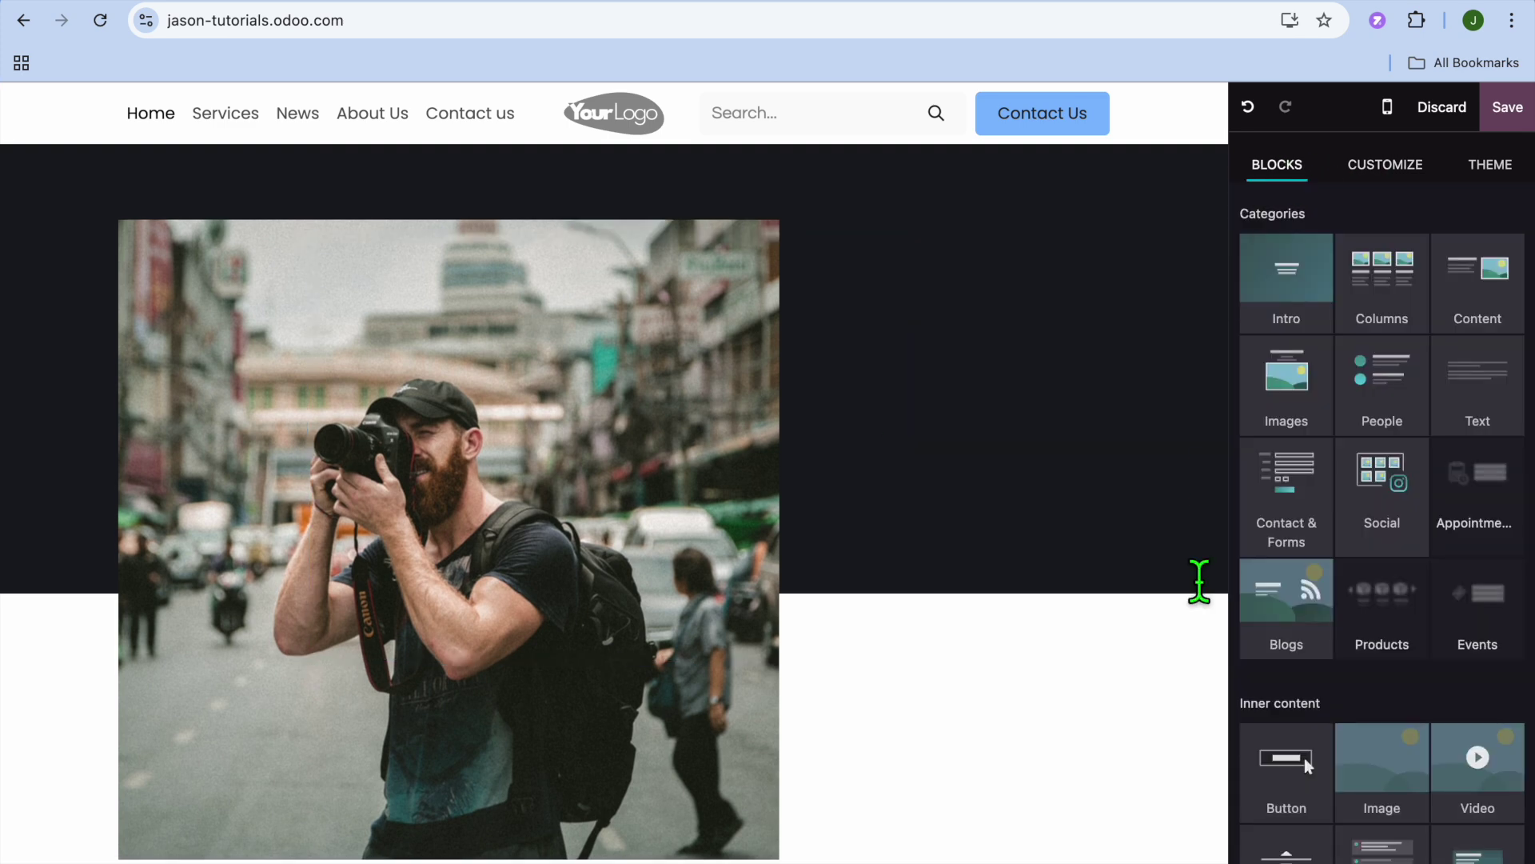
{"action": "scroll", "coordinate": [1343, 678], "scroll_direction": "down", "scroll_amount": 10}
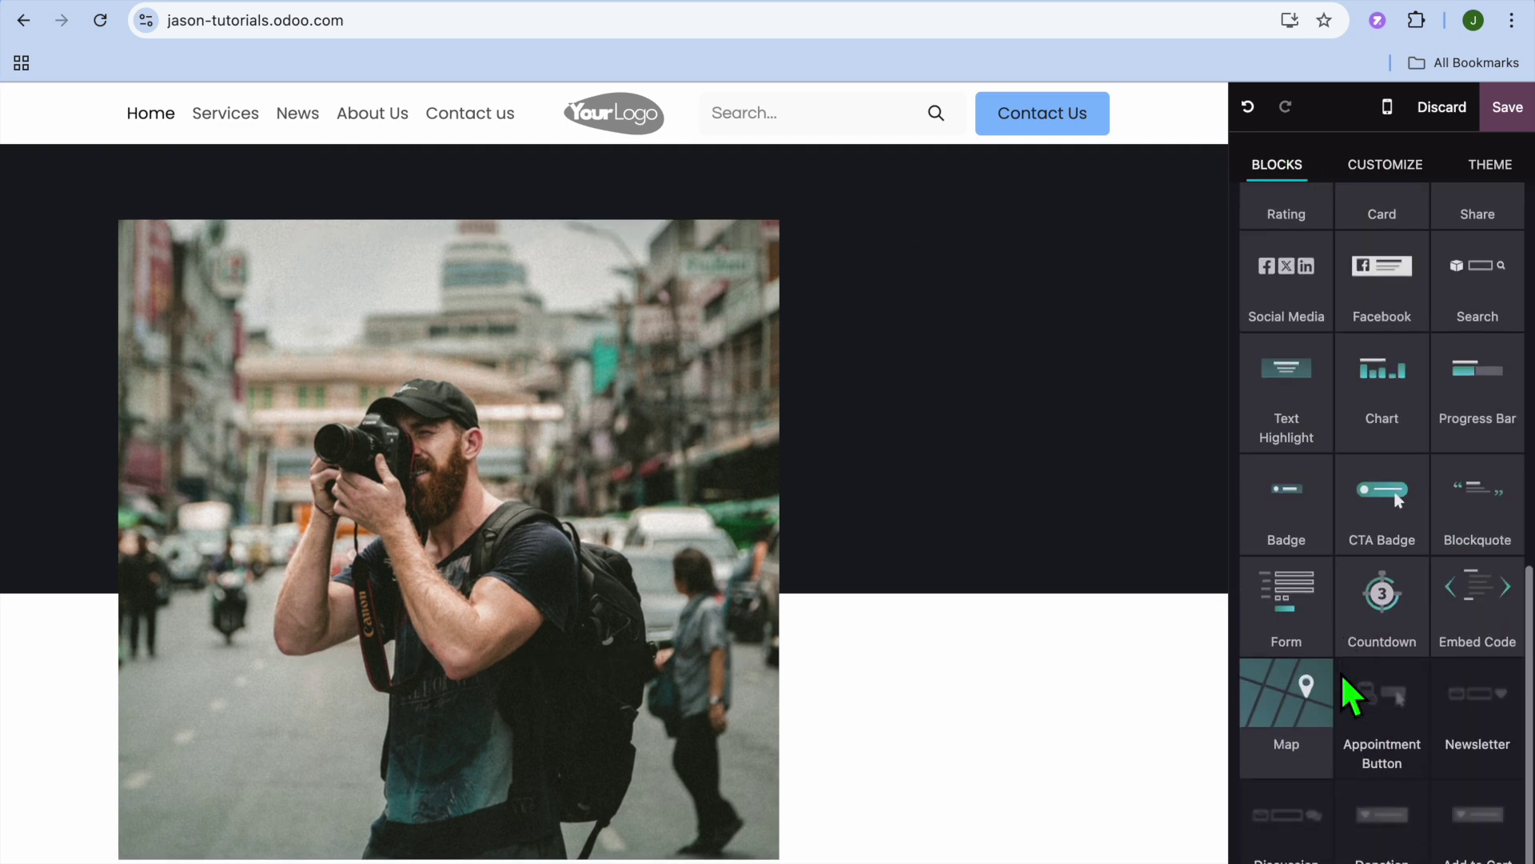
{"action": "scroll", "coordinate": [1344, 678], "scroll_direction": "up", "scroll_amount": 10}
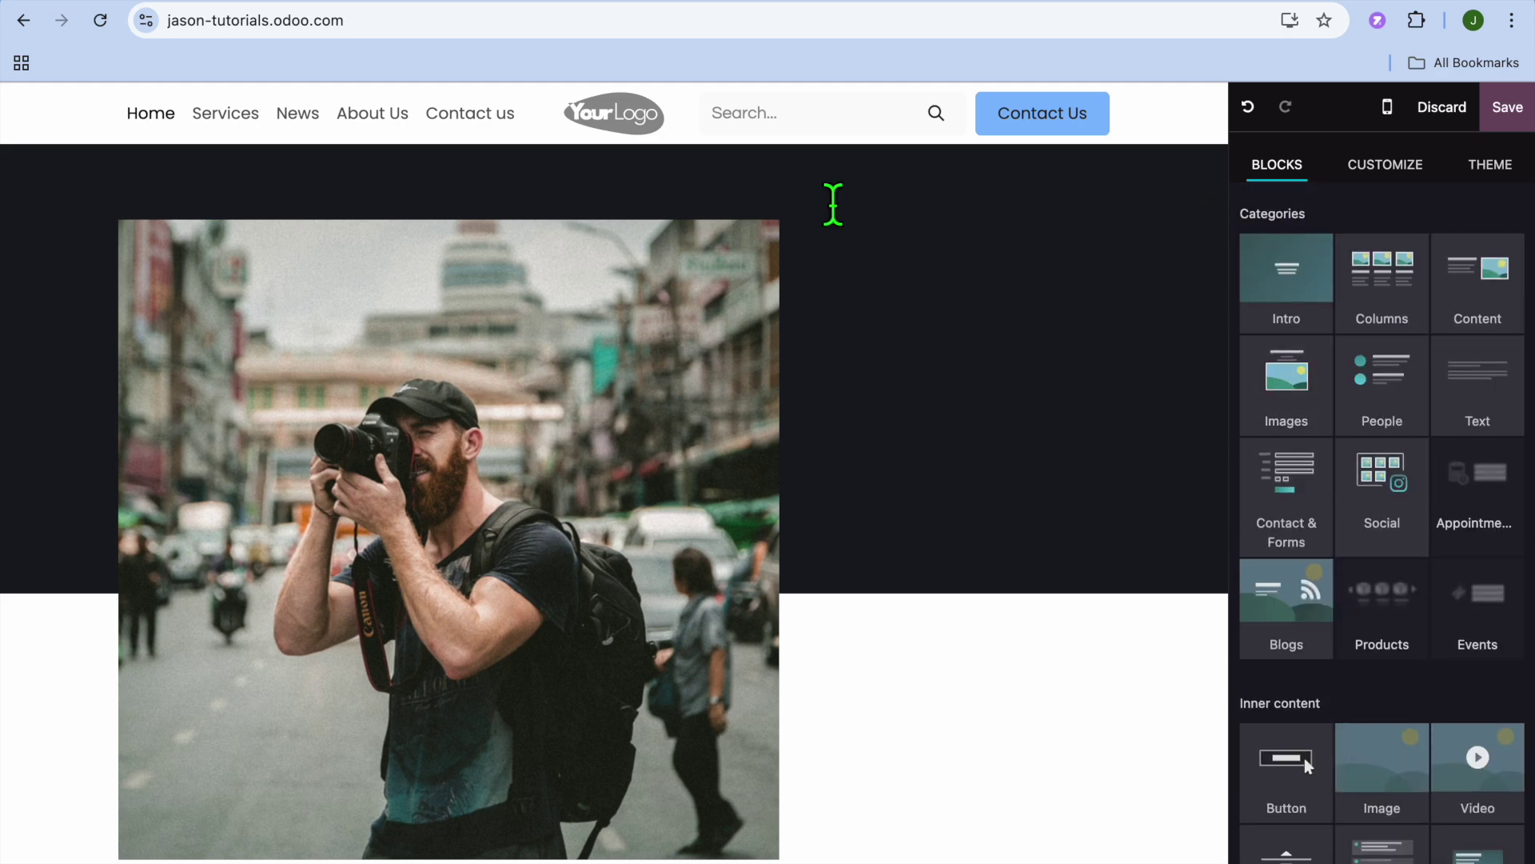
{"action": "left_click", "coordinate": [1508, 108]}
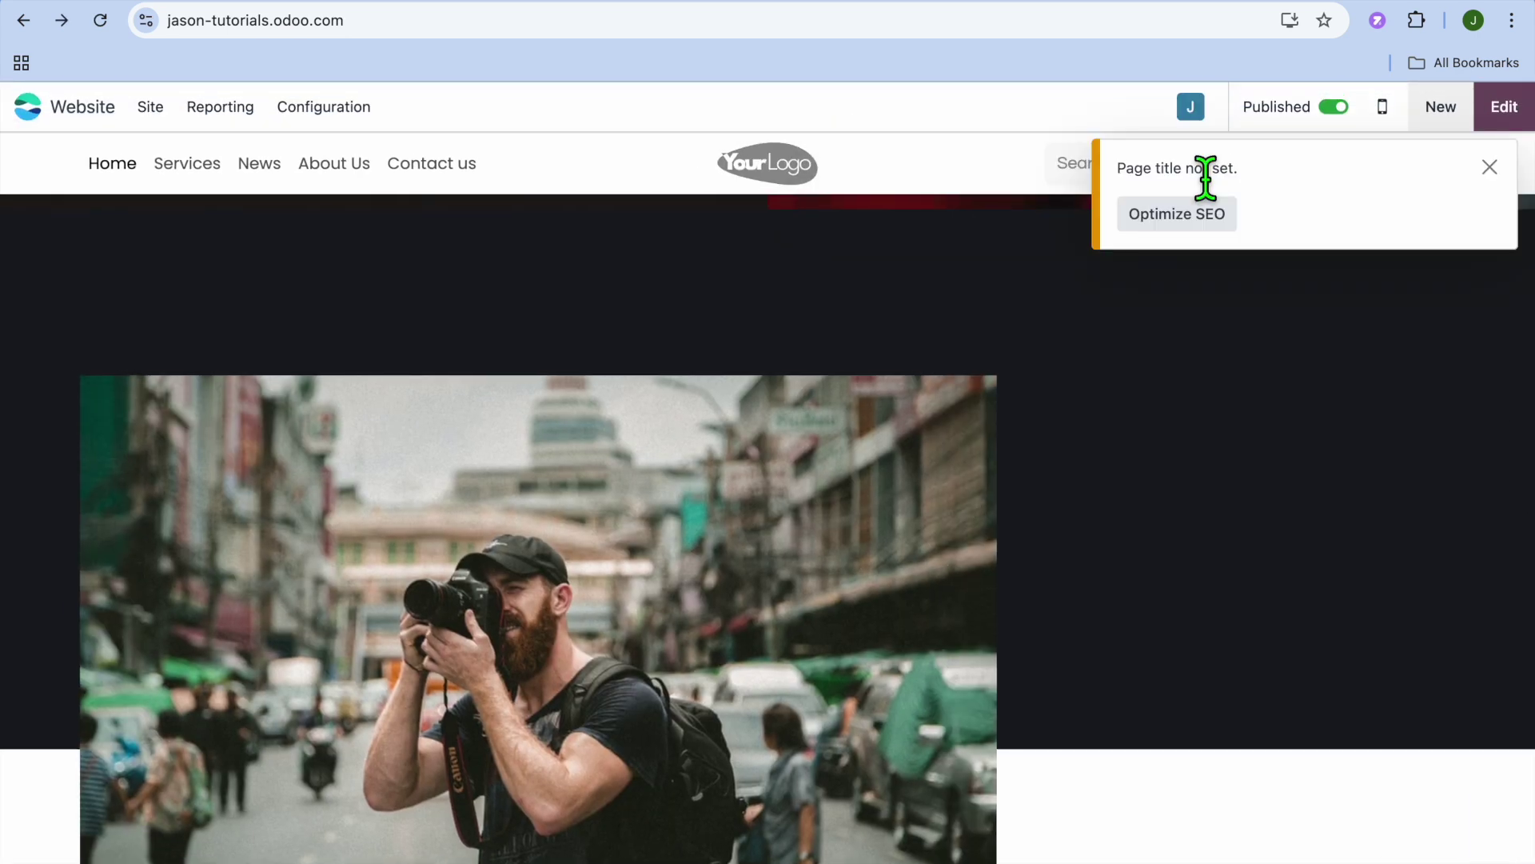
Dismiss the 'Page title not set' notice and open the Website Pages list
{"action": "left_click", "coordinate": [1489, 167]}
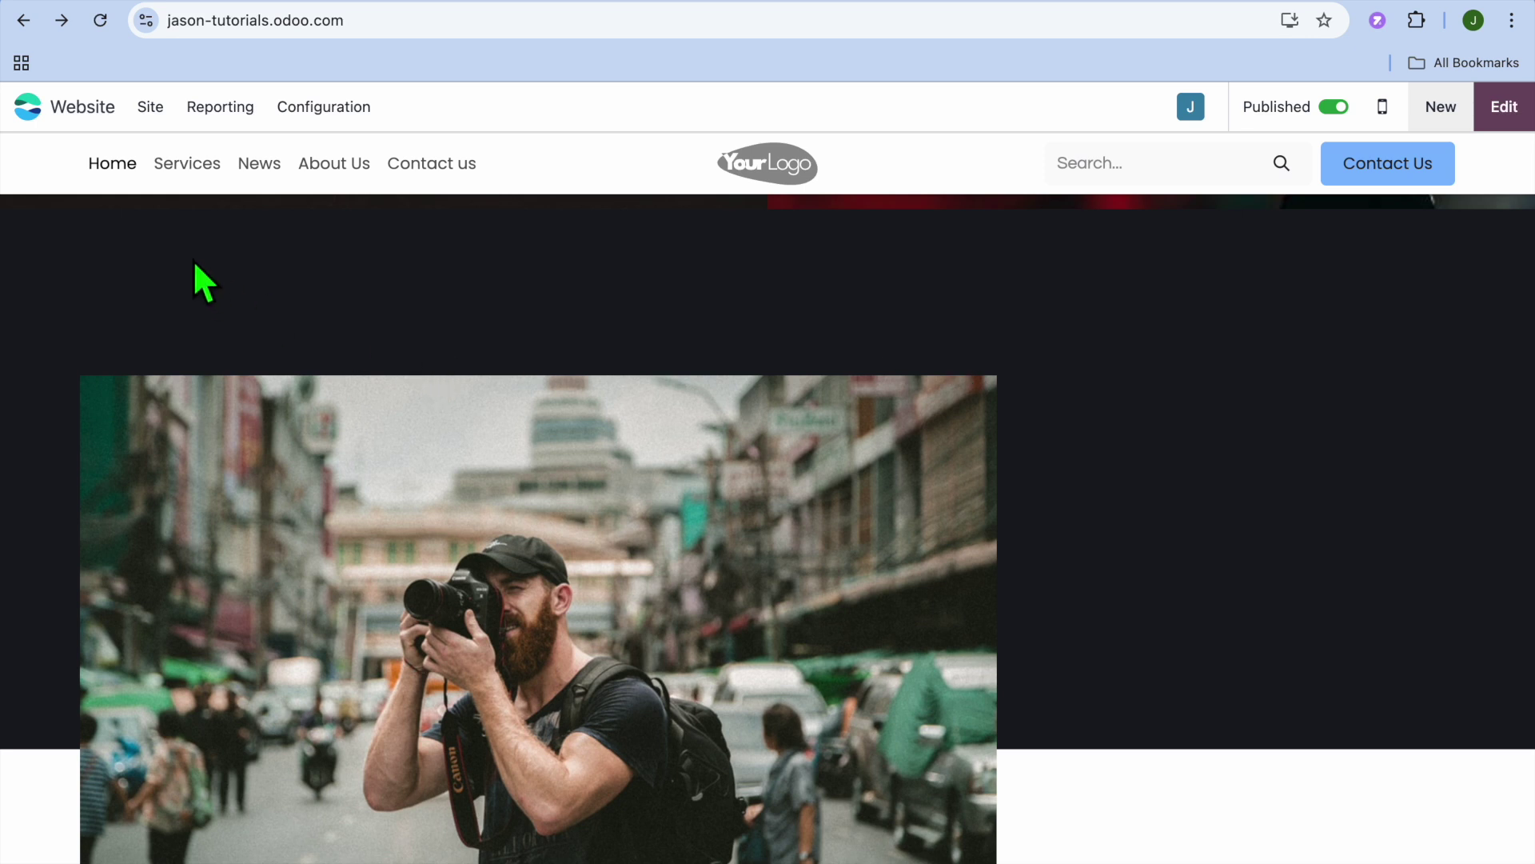
{"action": "left_click", "coordinate": [150, 107]}
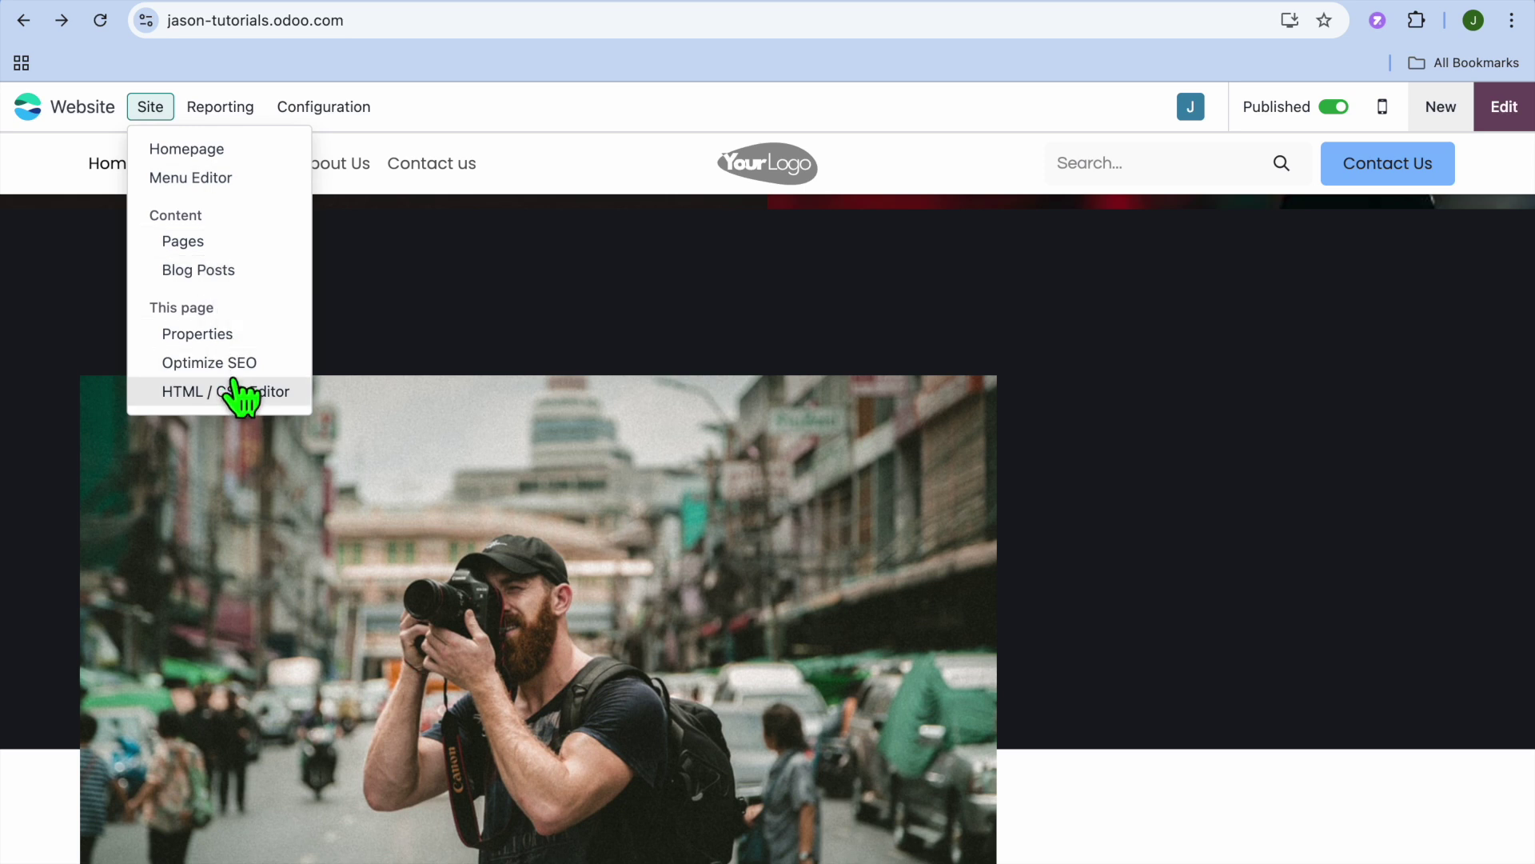
{"action": "left_click", "coordinate": [212, 241]}
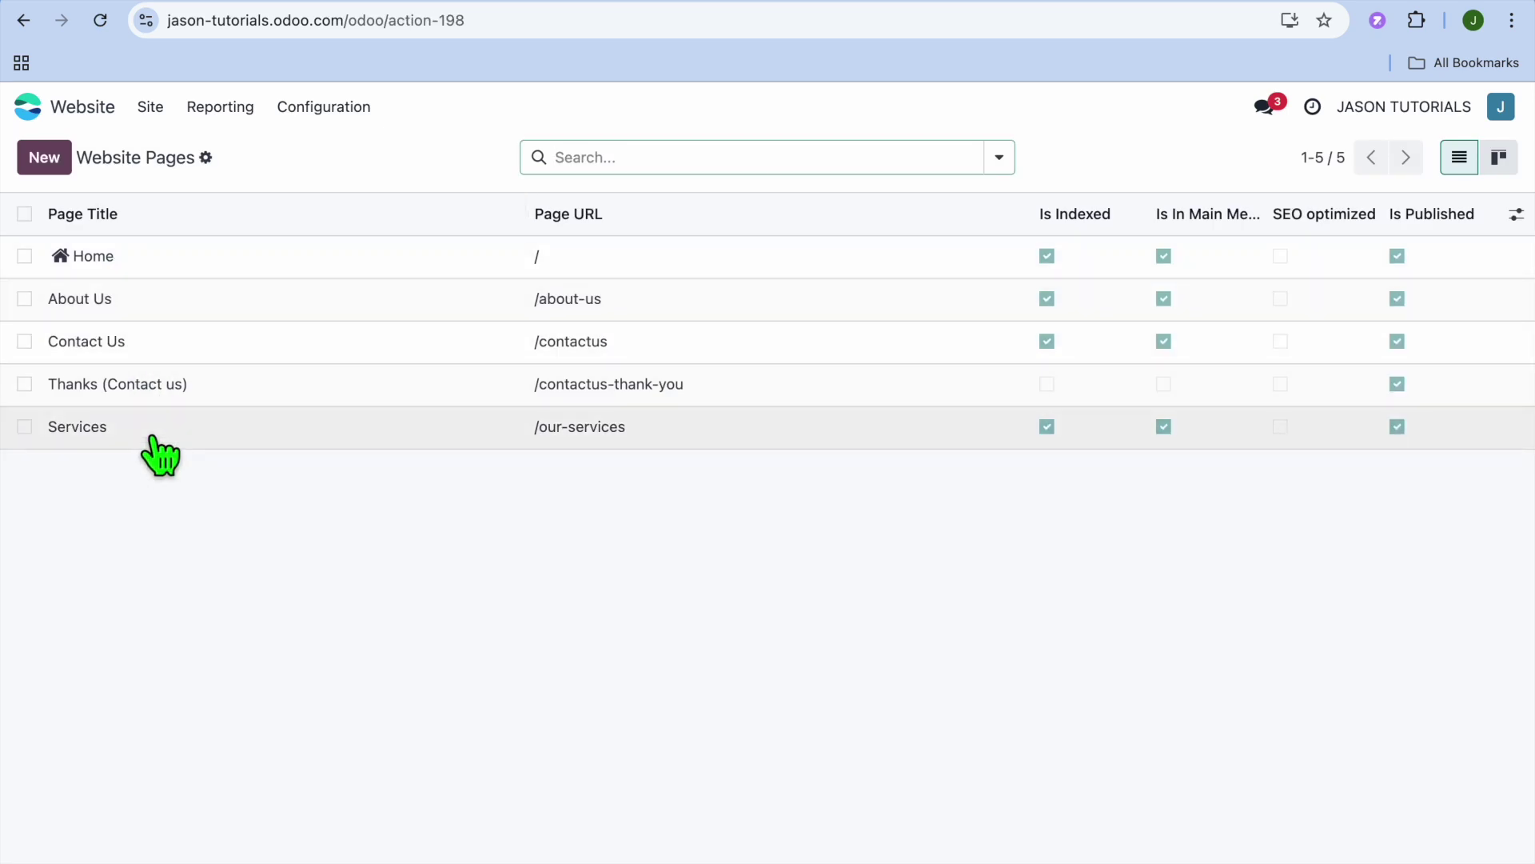
Browse Landing Pages, About, Gallery, Services and Pricing Plans templates without adding, then select Thanks (Contact us)
{"action": "left_click", "coordinate": [44, 160]}
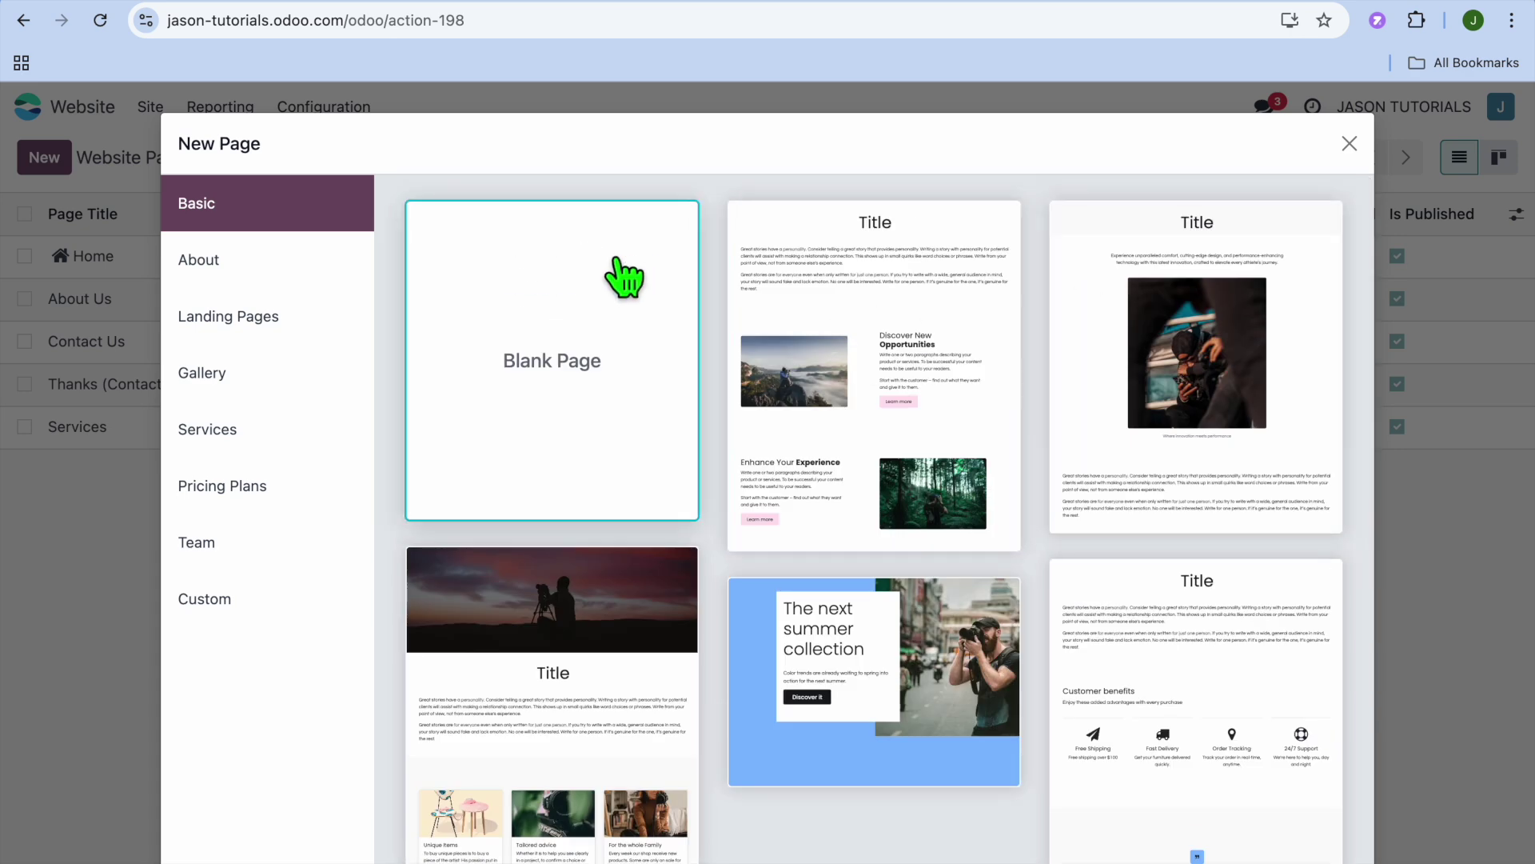
{"action": "left_click", "coordinate": [261, 320]}
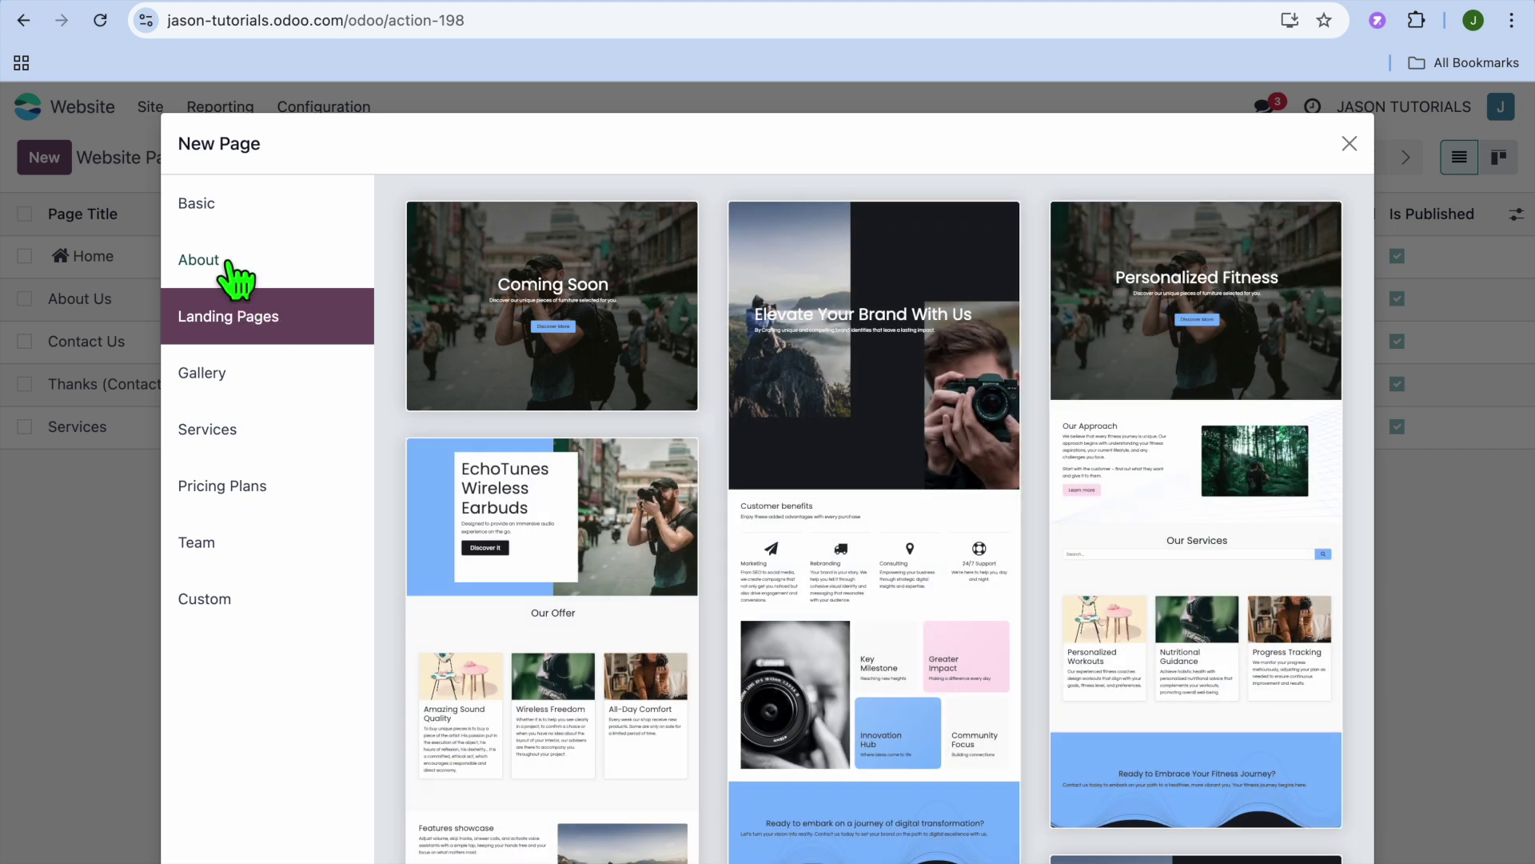
{"action": "left_click", "coordinate": [232, 276]}
{"action": "left_click", "coordinate": [264, 391]}
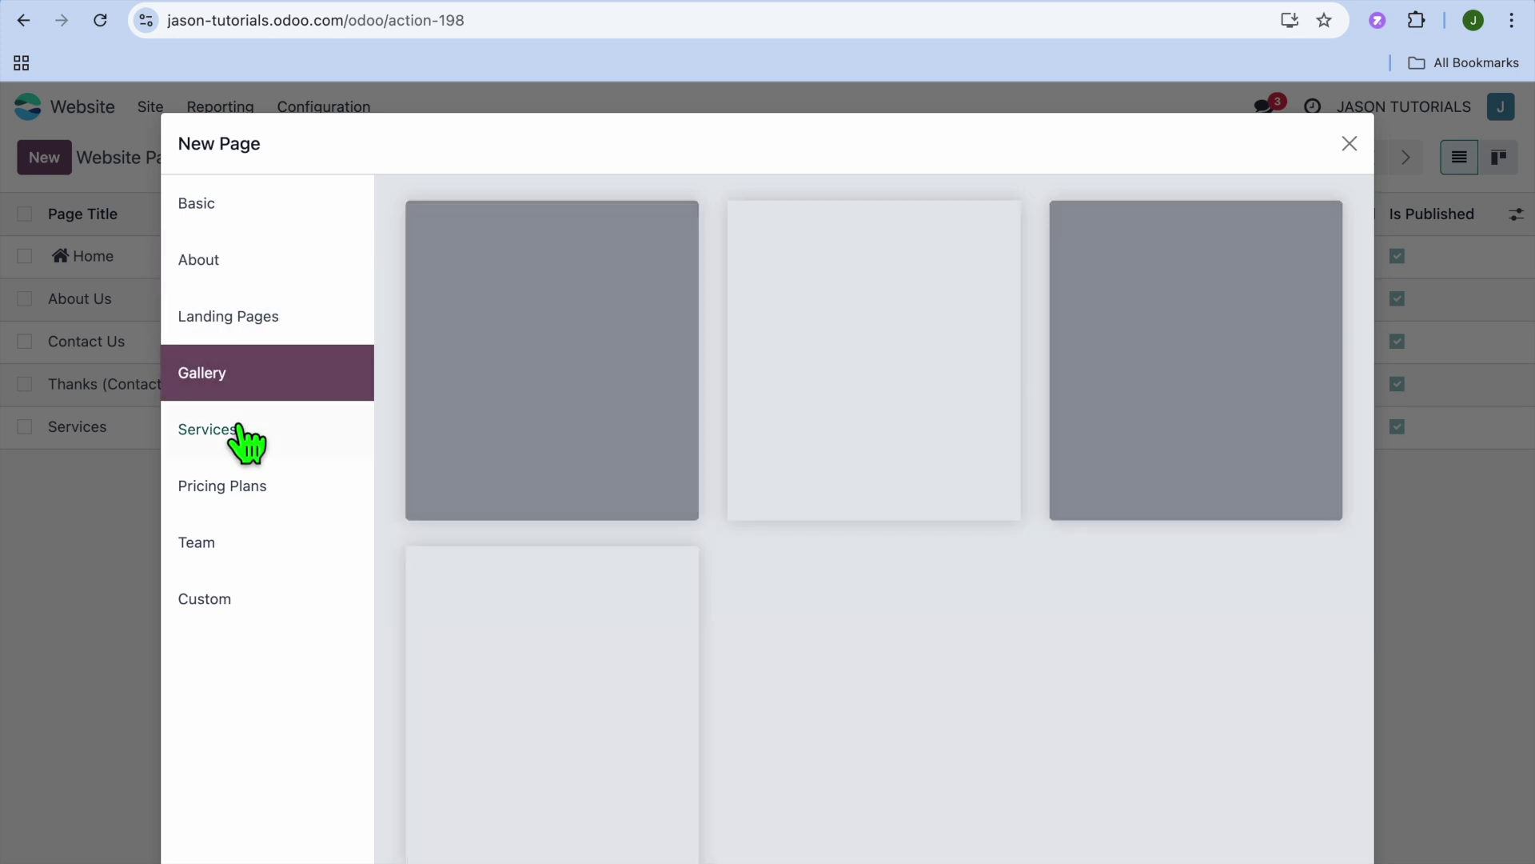
{"action": "left_click", "coordinate": [240, 436]}
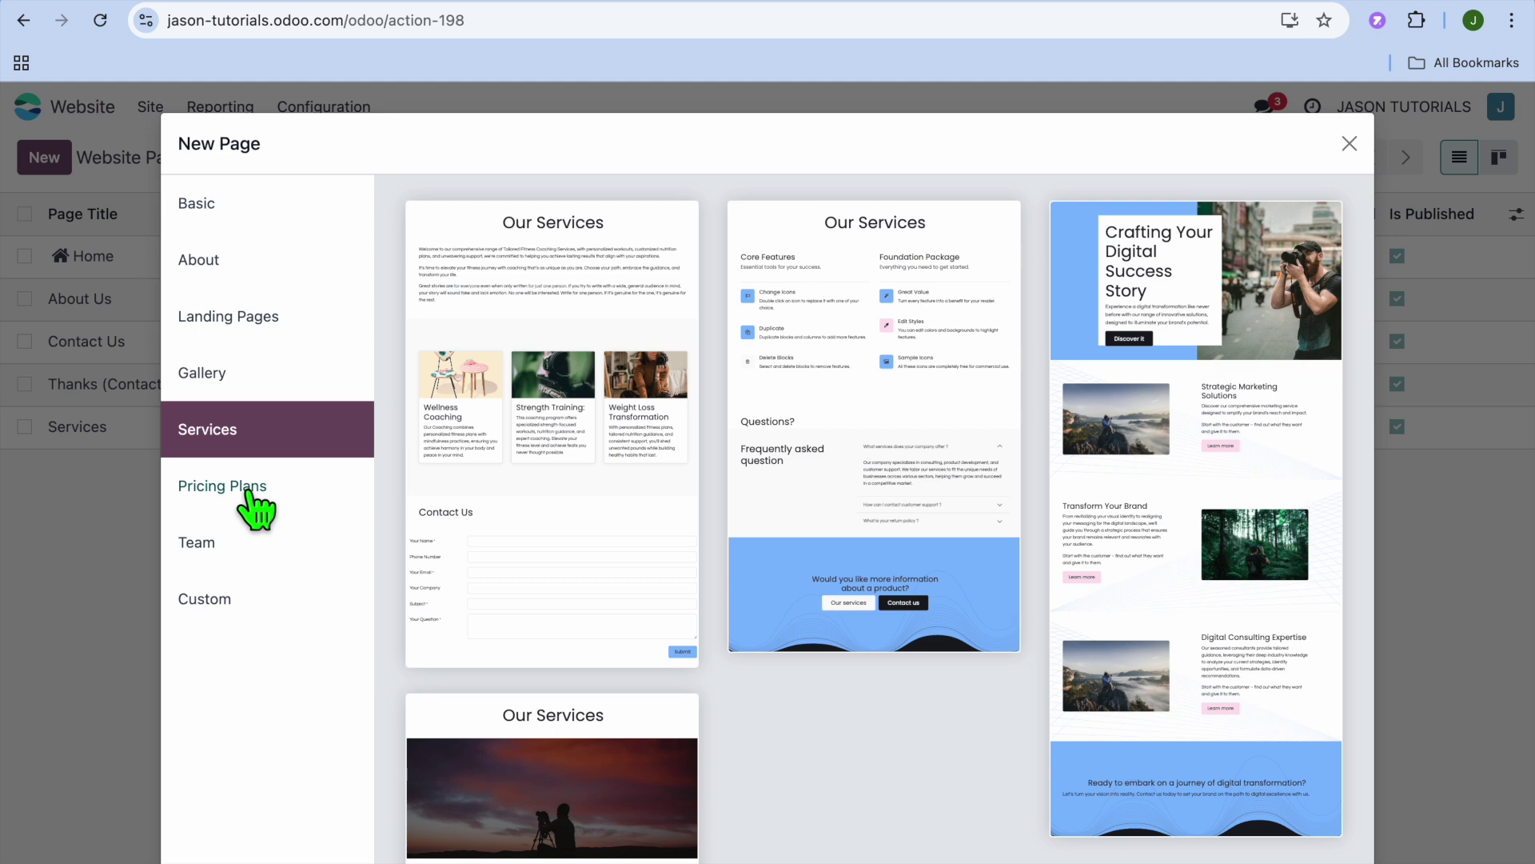
{"action": "left_click", "coordinate": [252, 504]}
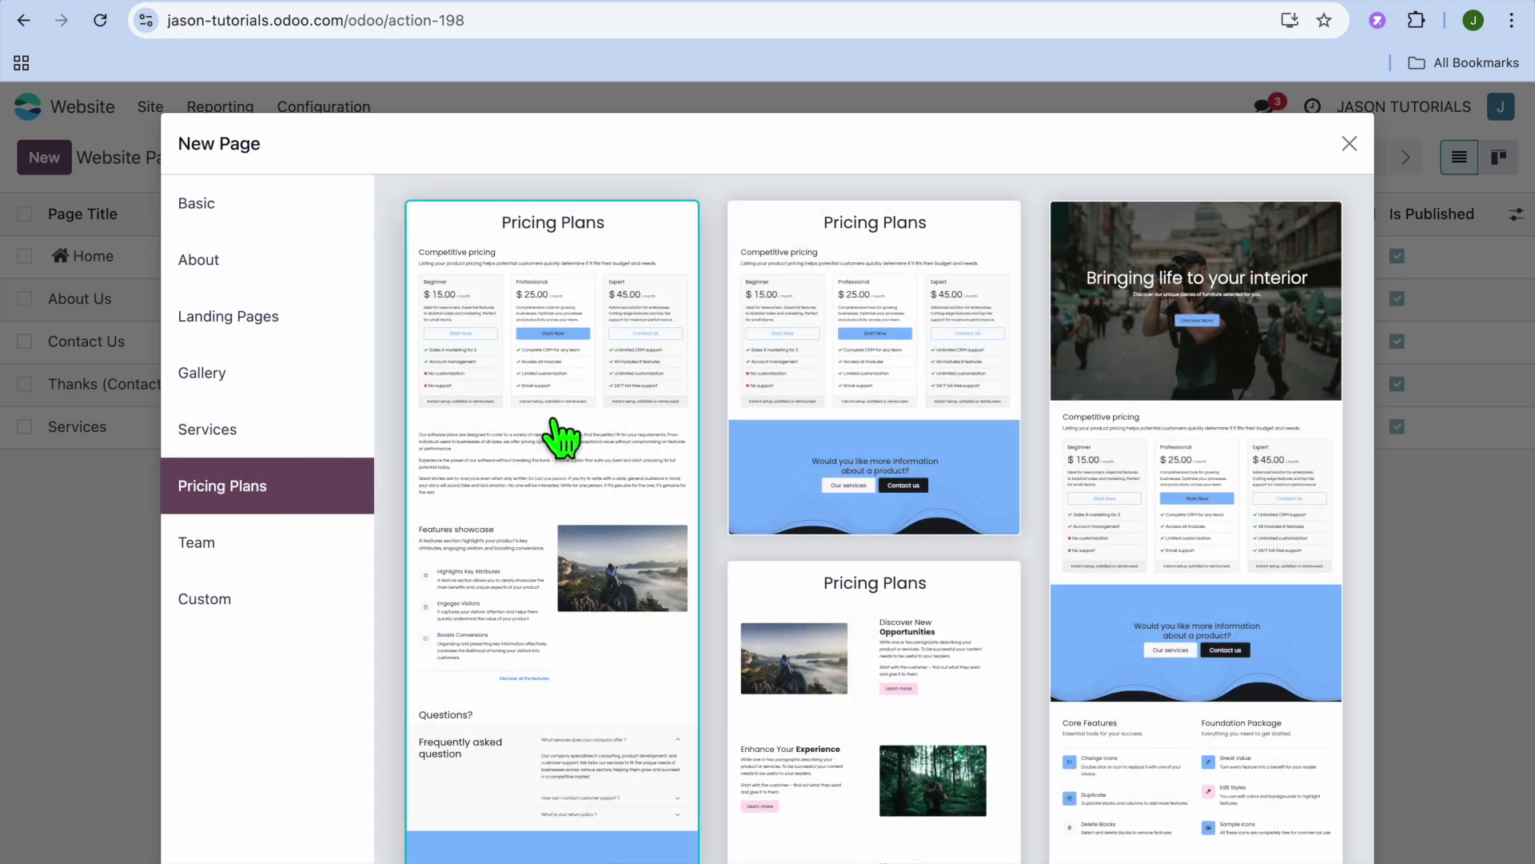
{"action": "left_click", "coordinate": [1350, 144]}
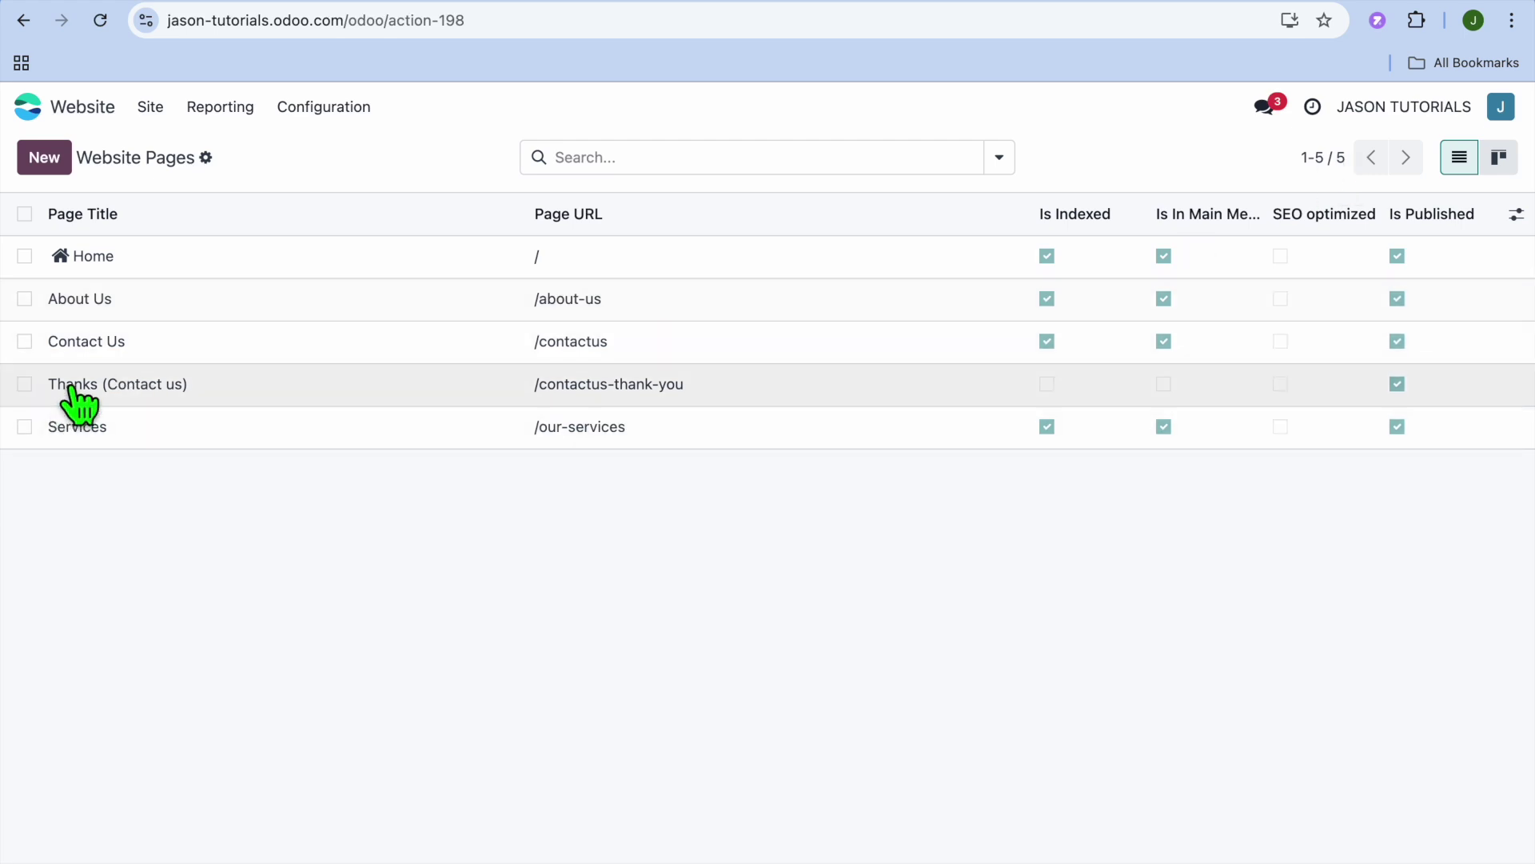
{"action": "left_click", "coordinate": [25, 384]}
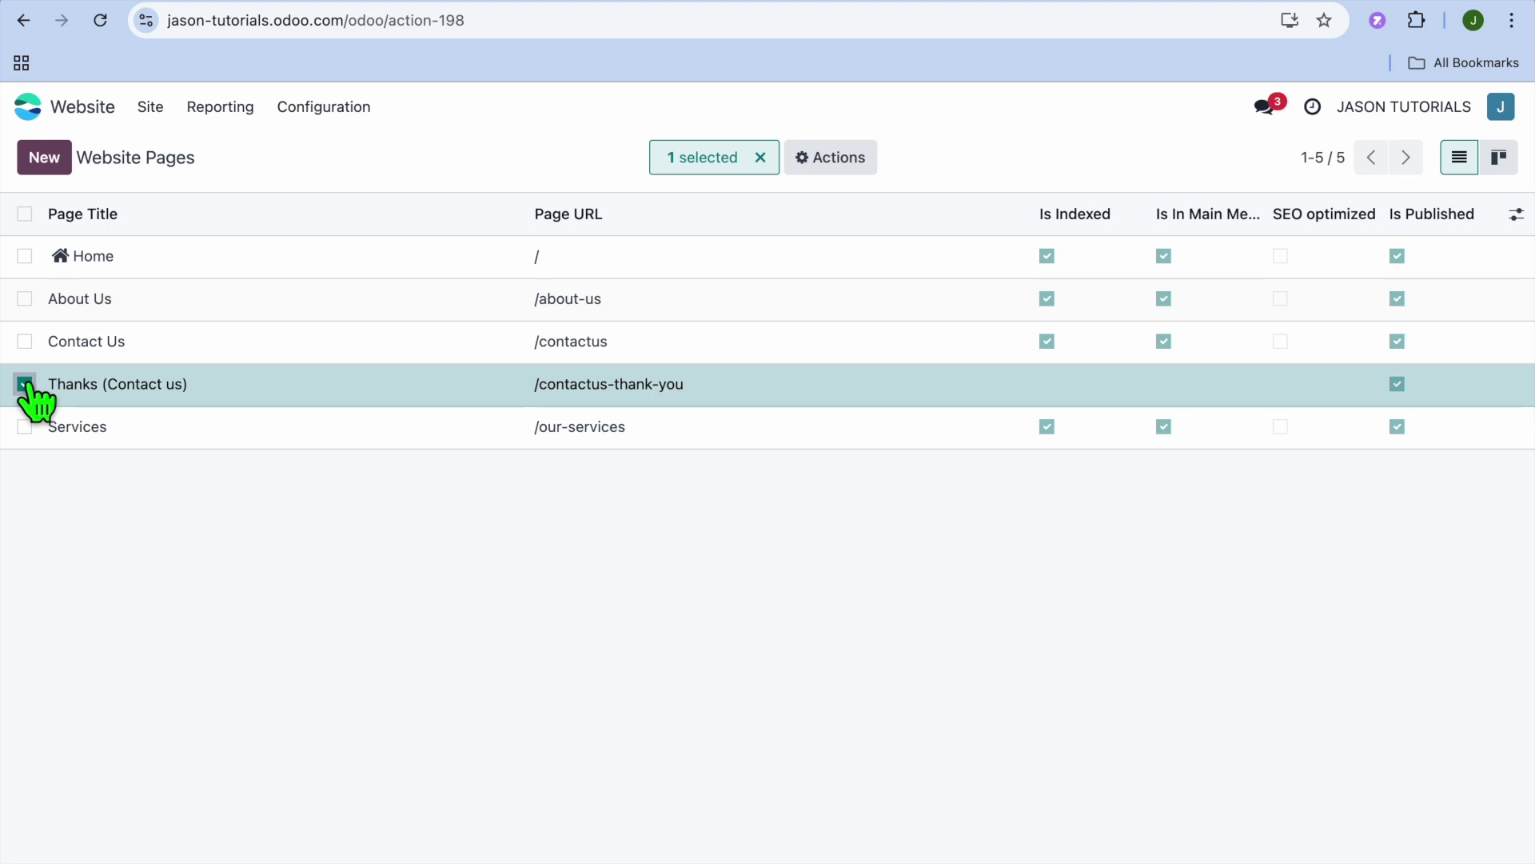
{"action": "left_click", "coordinate": [836, 165]}
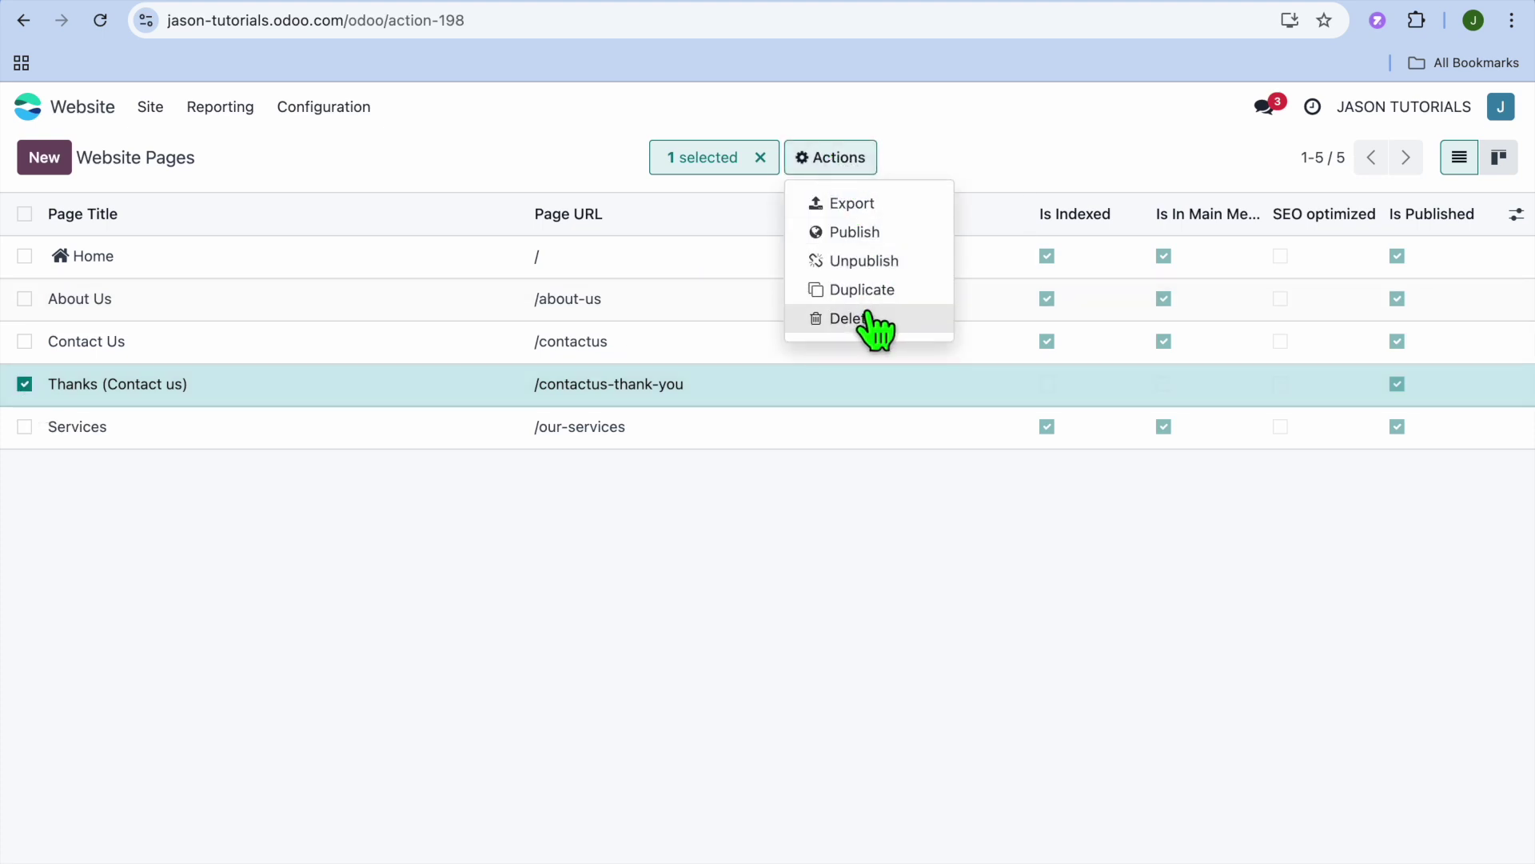
{"action": "left_click", "coordinate": [796, 516]}
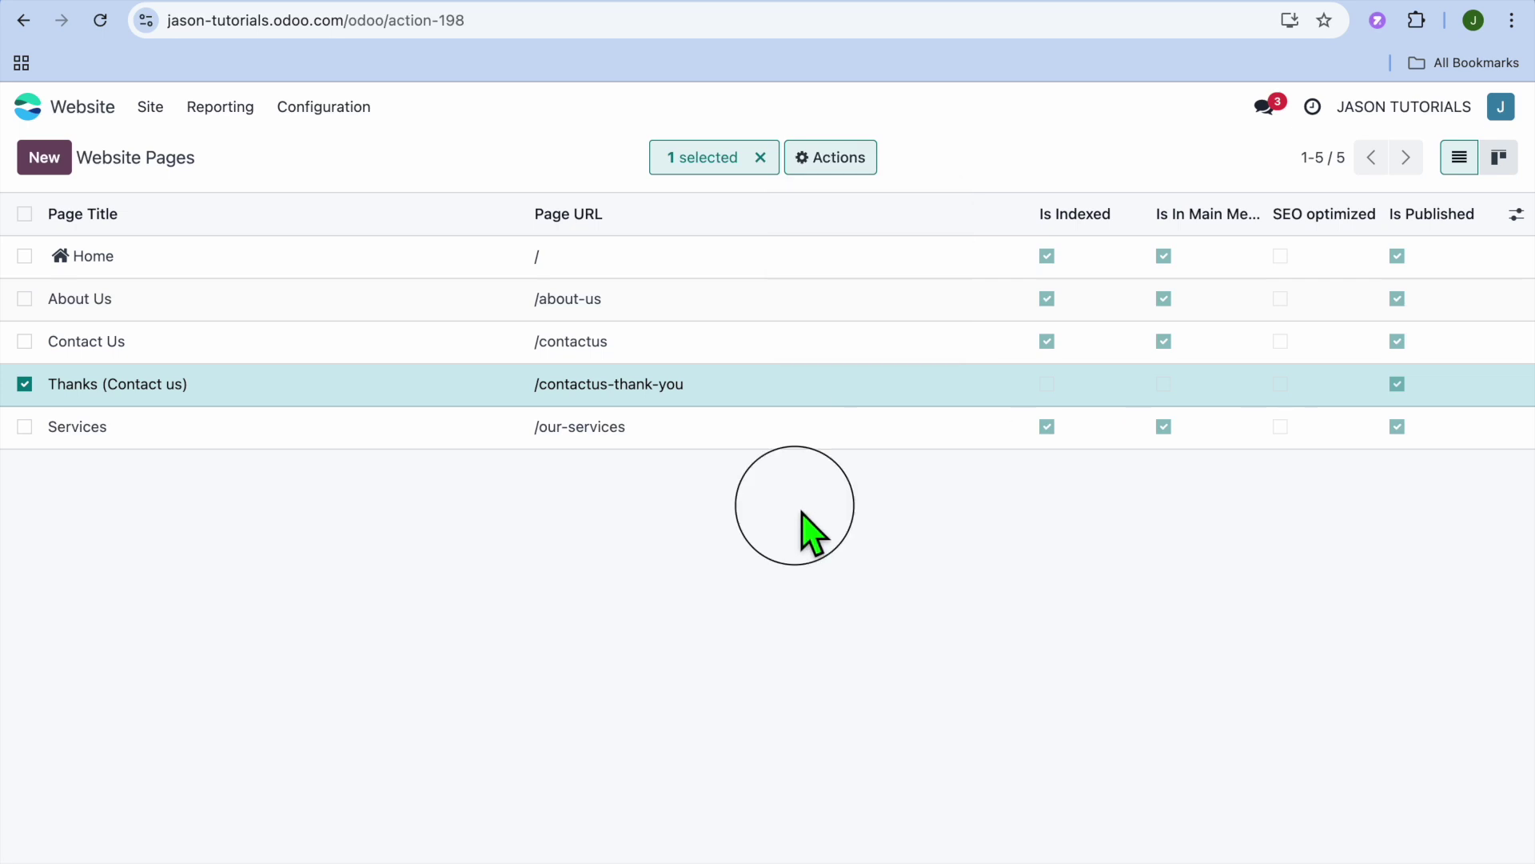
{"action": "left_click", "coordinate": [26, 385]}
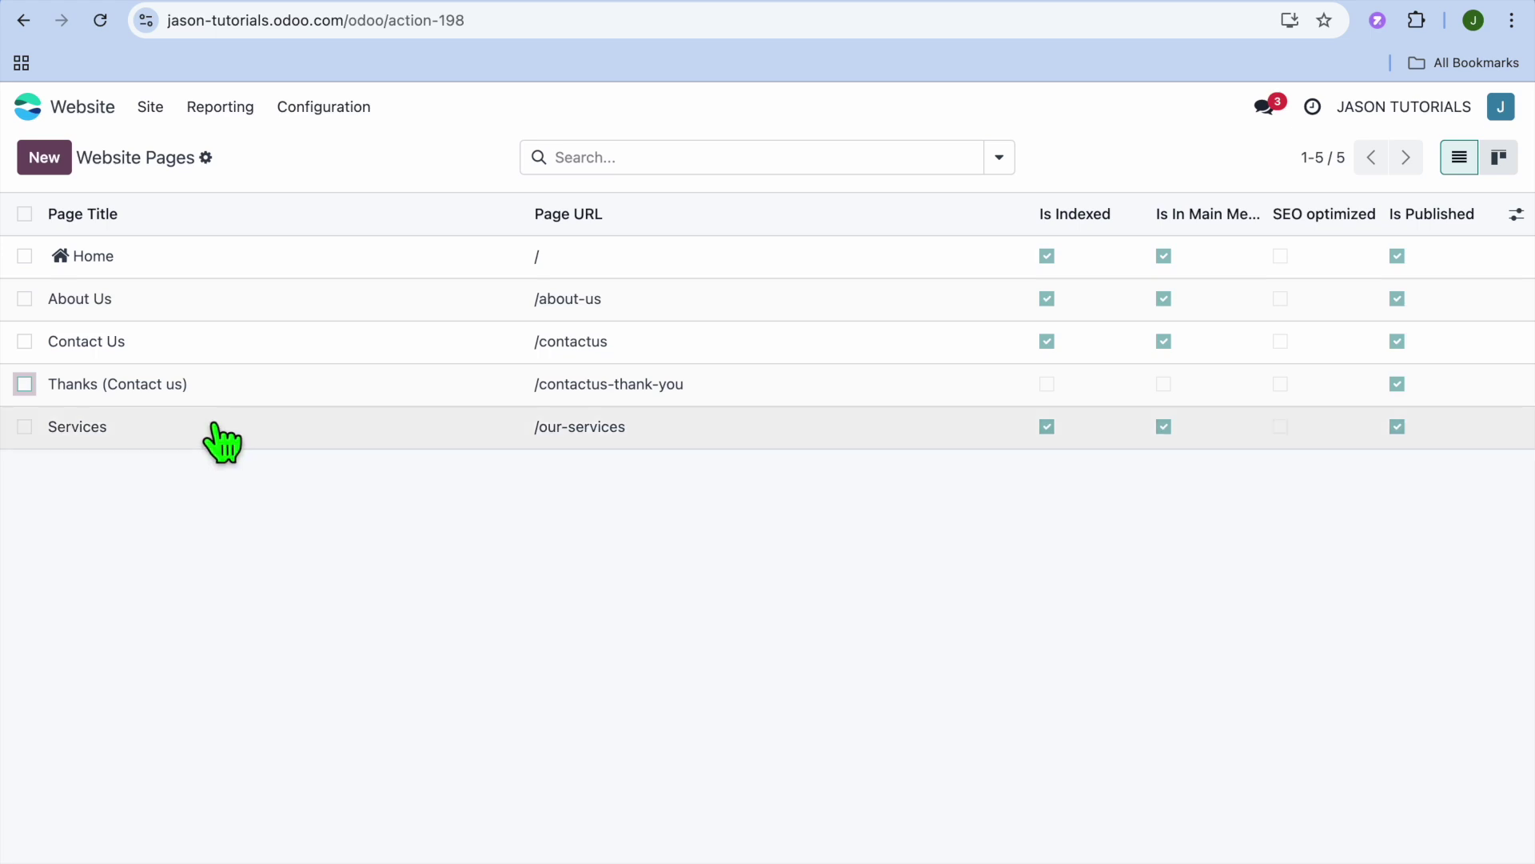
{"action": "left_click", "coordinate": [151, 108]}
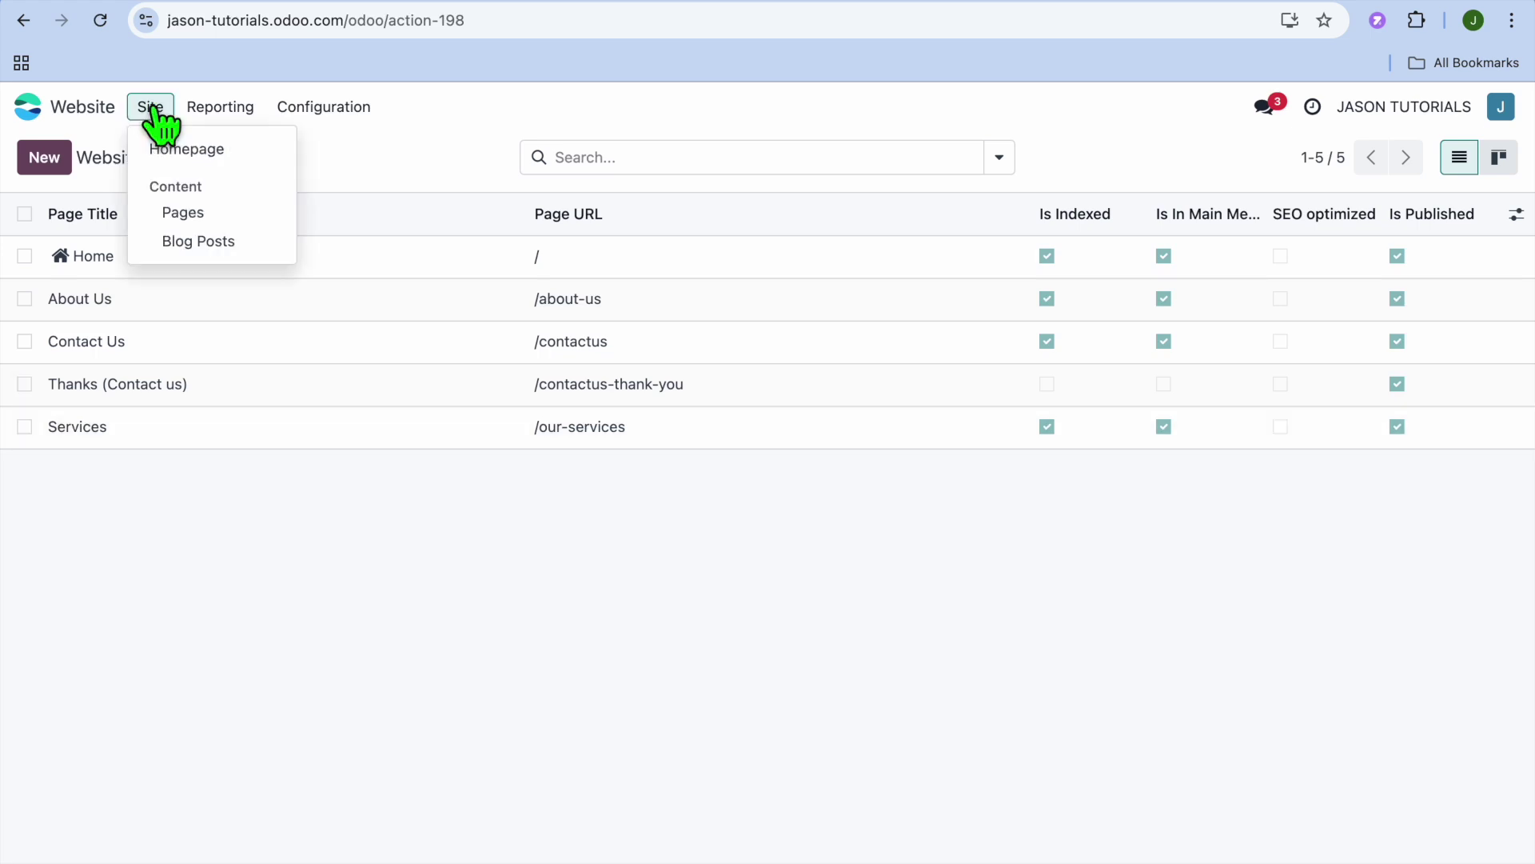
Create a new blog post titled 'TEST' in the News blog from Site > Blog Posts
{"action": "left_click", "coordinate": [202, 241]}
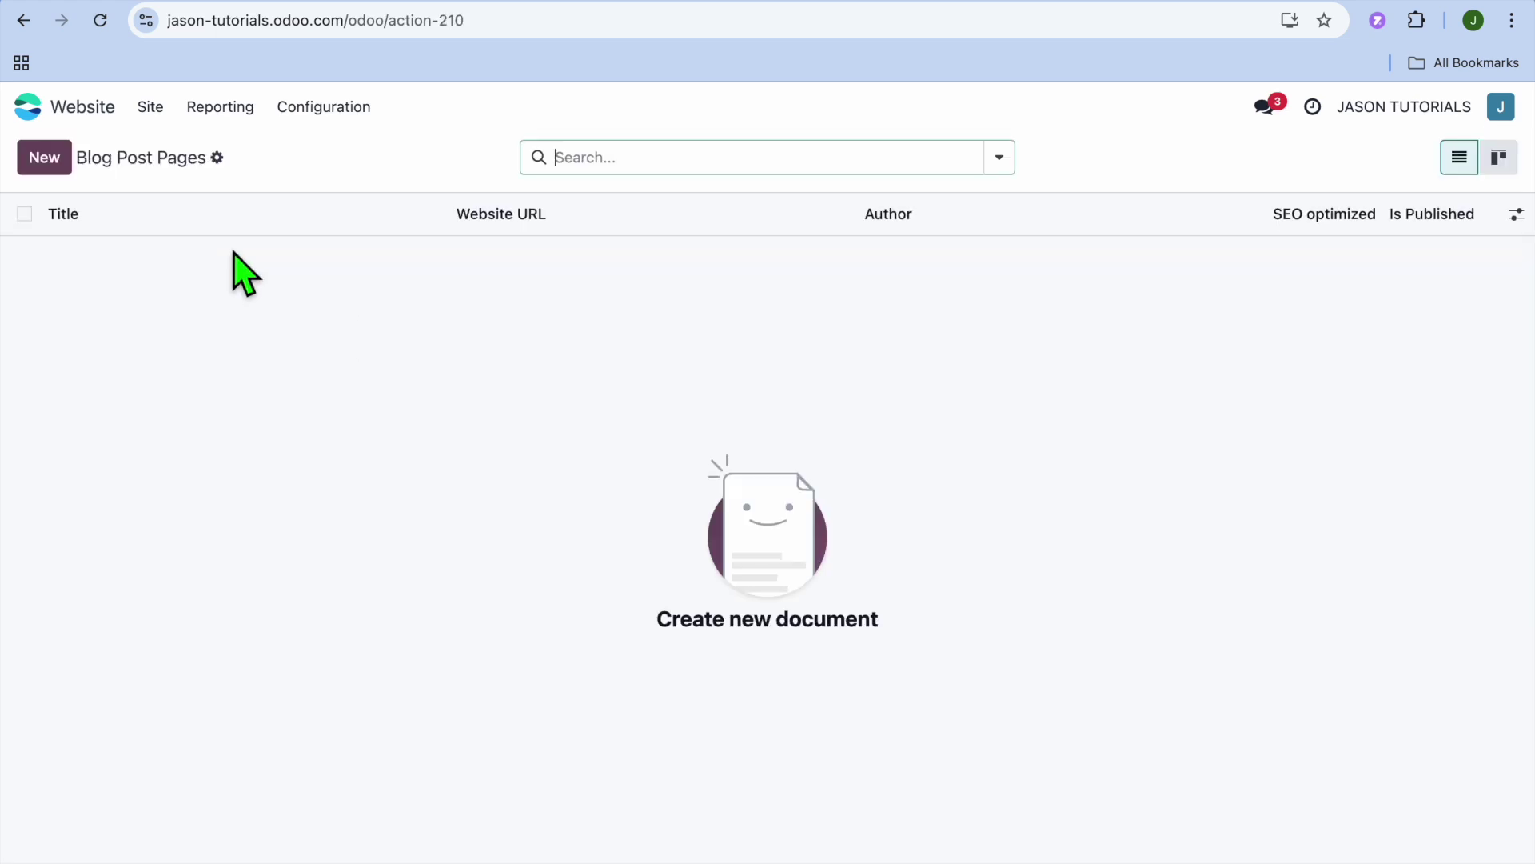
{"action": "left_click", "coordinate": [52, 163]}
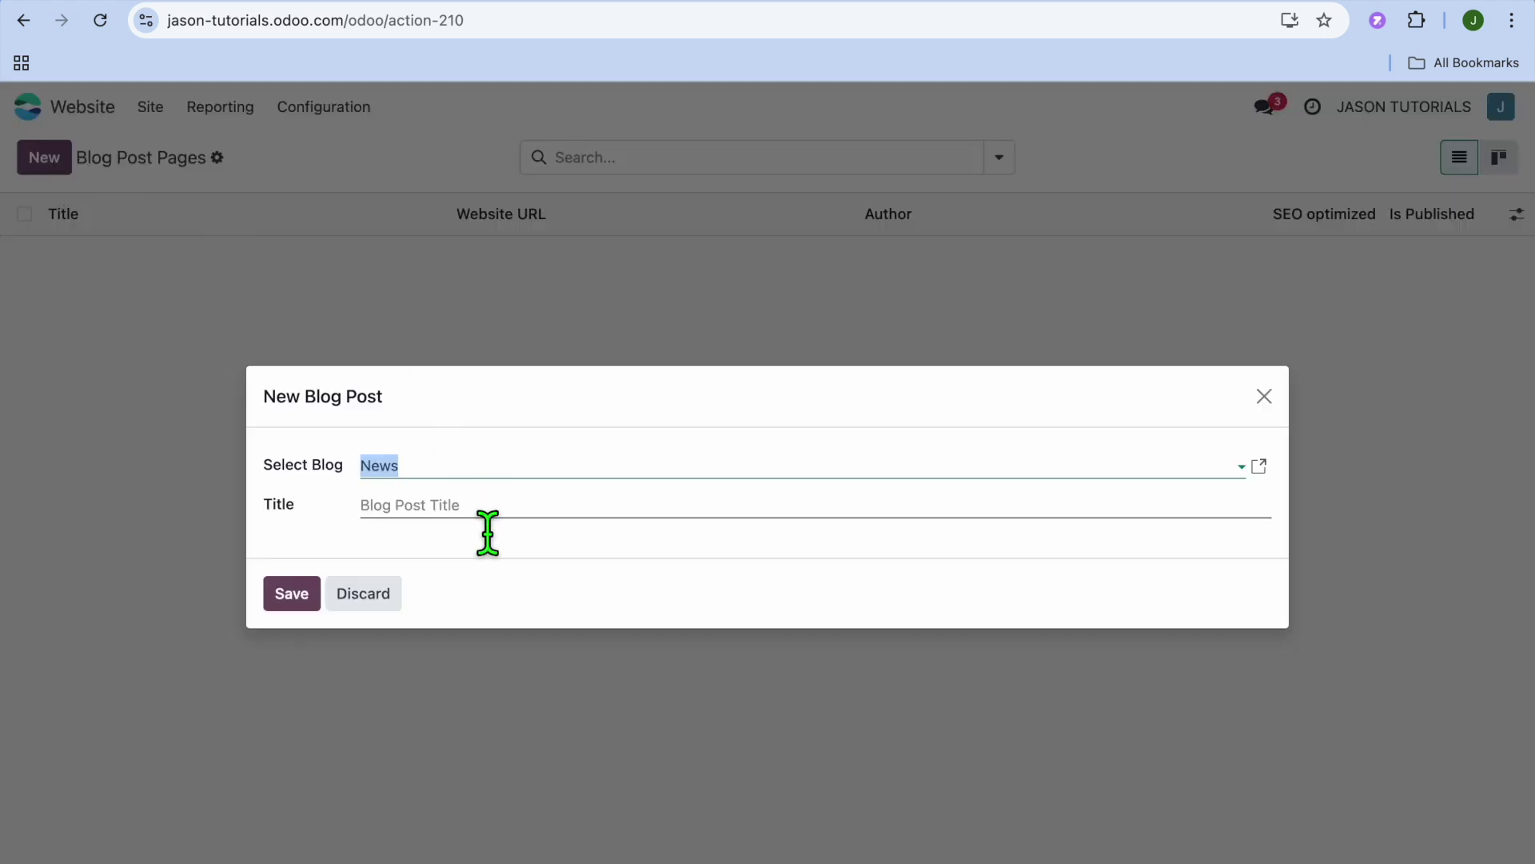
{"action": "left_click", "coordinate": [400, 516]}
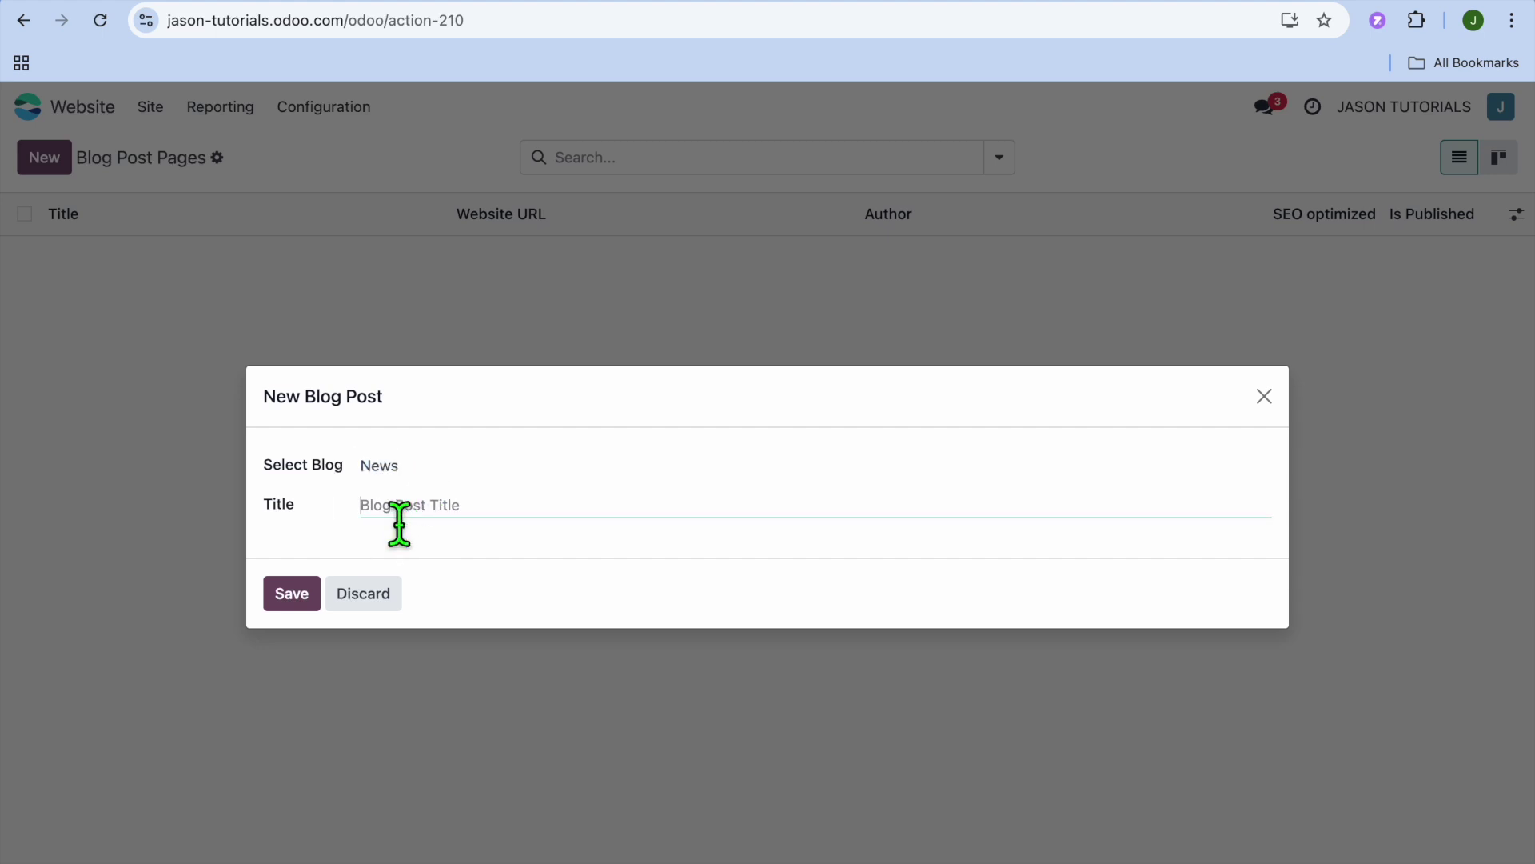
{"action": "type", "text": "TEST"}
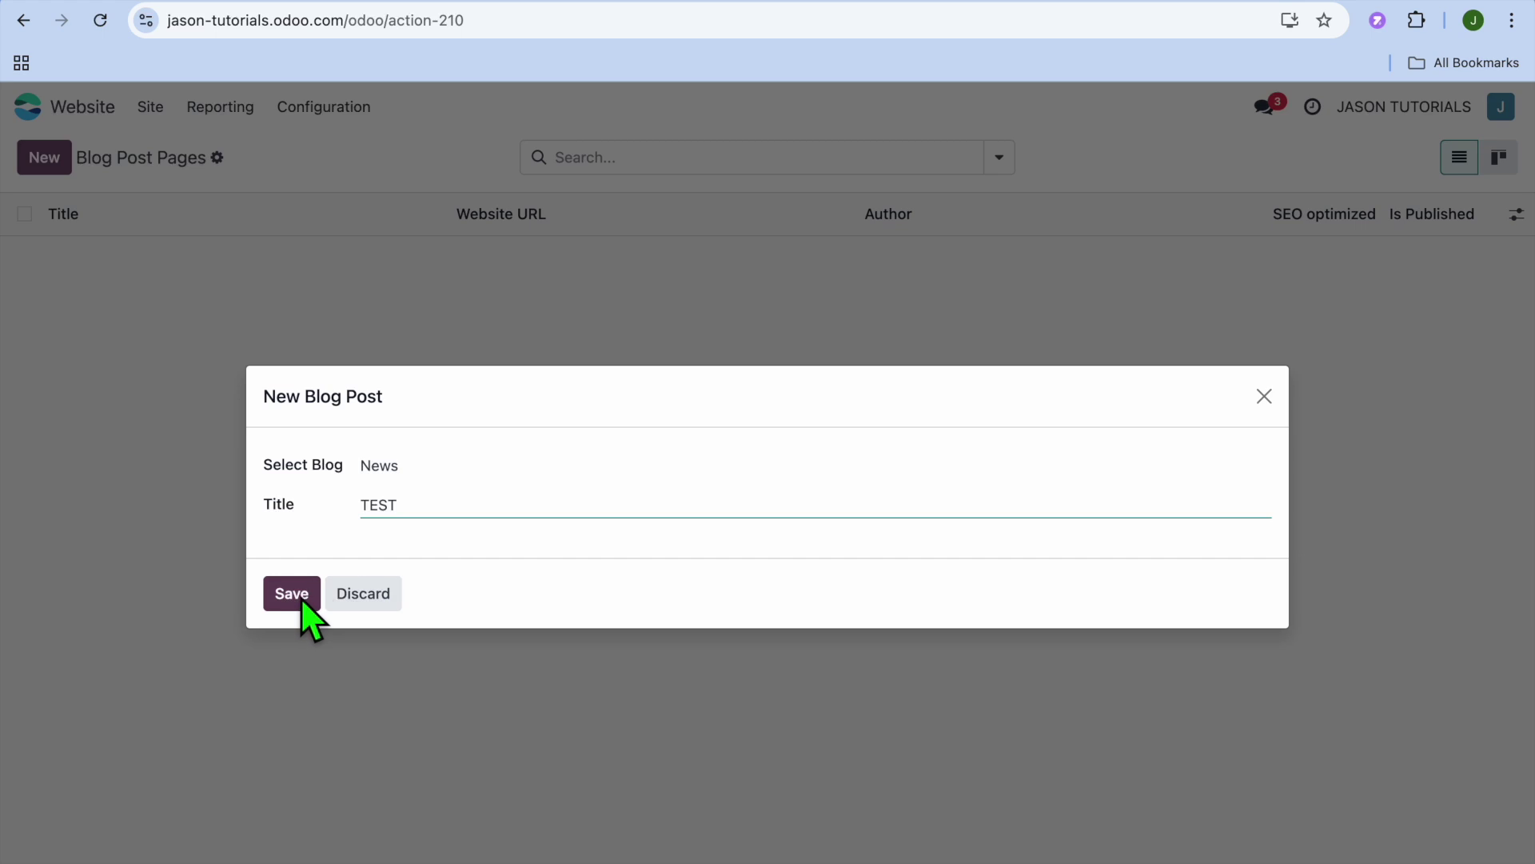
{"action": "left_click", "coordinate": [293, 596]}
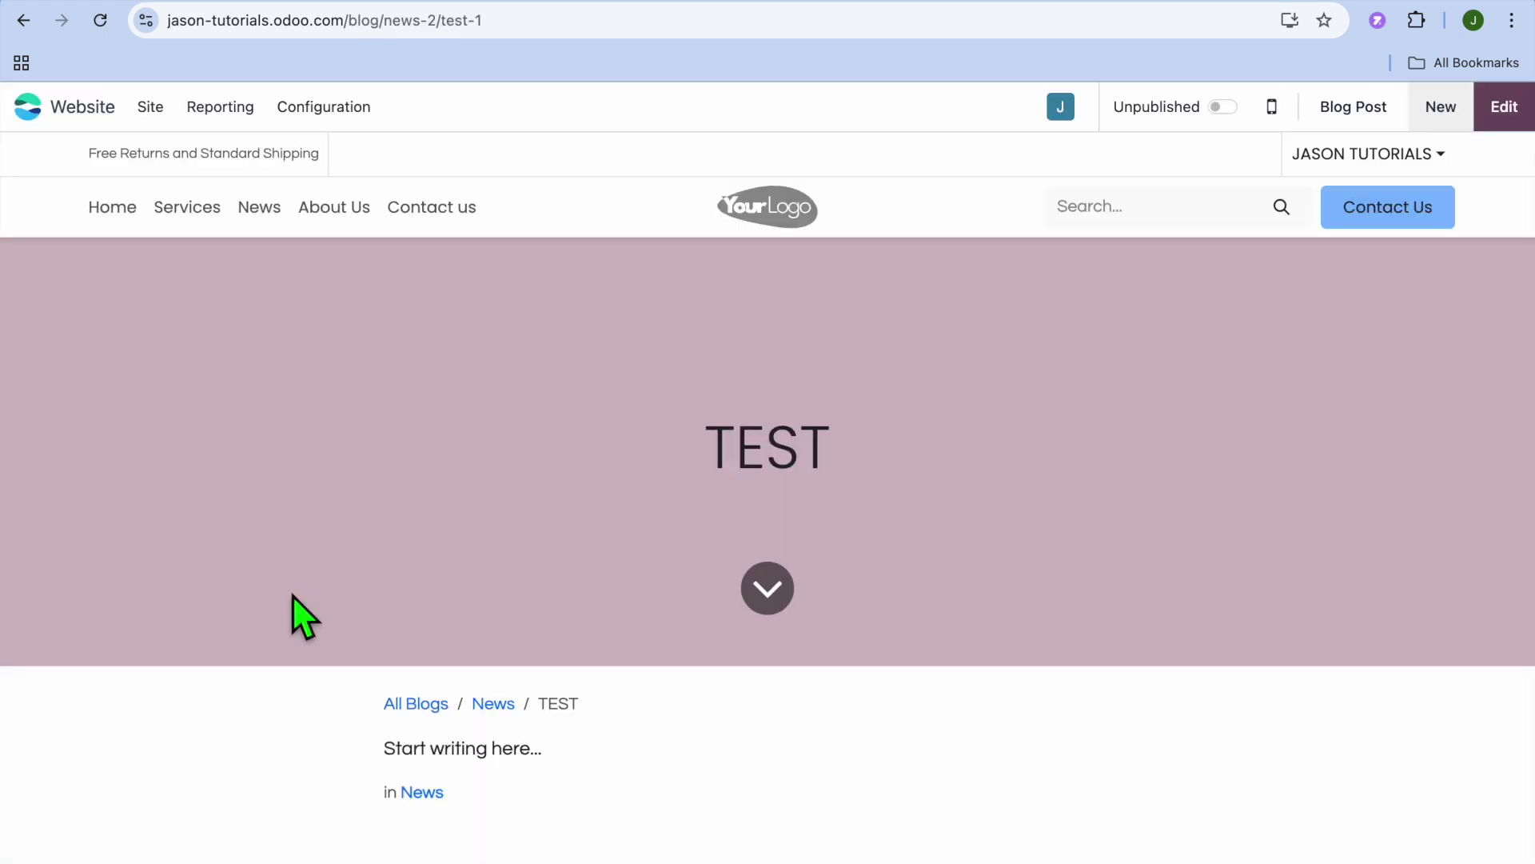
Open the new TEST post in the website editor
{"action": "scroll", "coordinate": [292, 593], "scroll_direction": "down", "scroll_amount": 4}
{"action": "scroll", "coordinate": [291, 593], "scroll_direction": "up", "scroll_amount": 3}
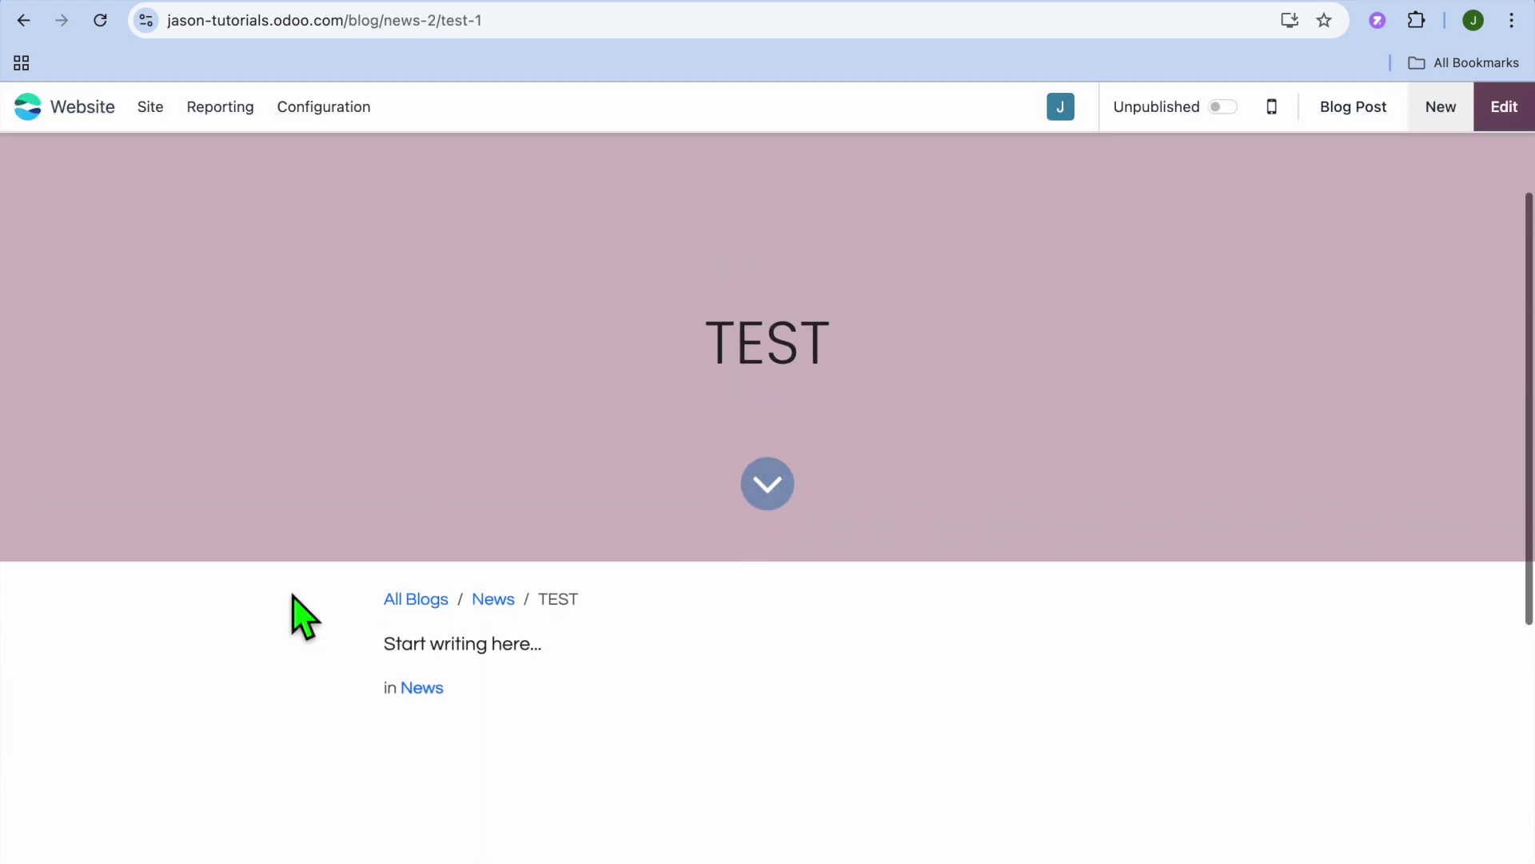
{"action": "left_click", "coordinate": [1507, 108]}
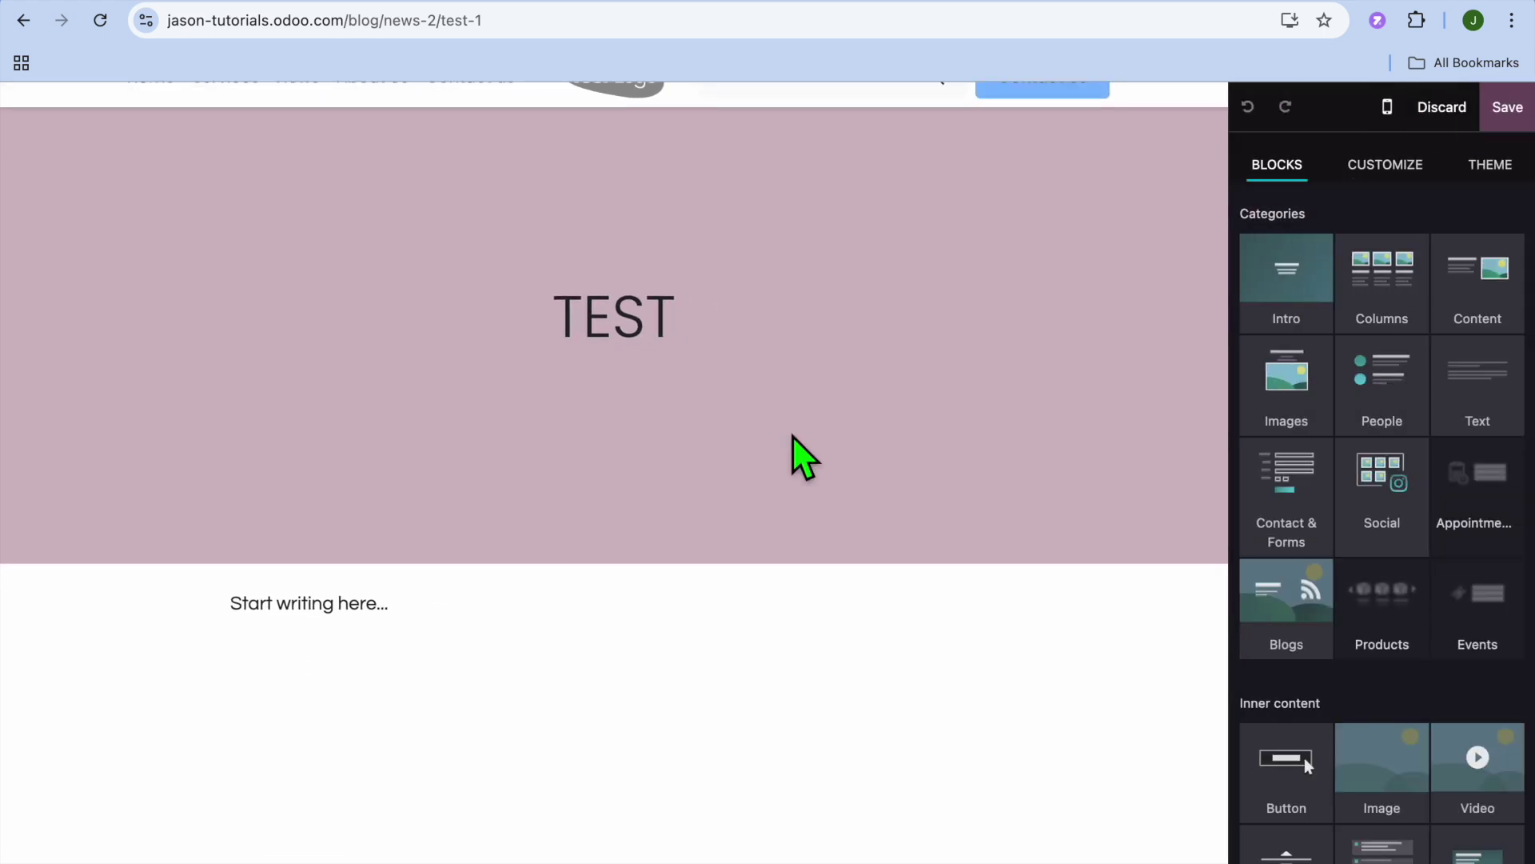
Select the 'Start writing here...' body of TEST, then save the post with its placeholder text
{"action": "left_click", "coordinate": [392, 686]}
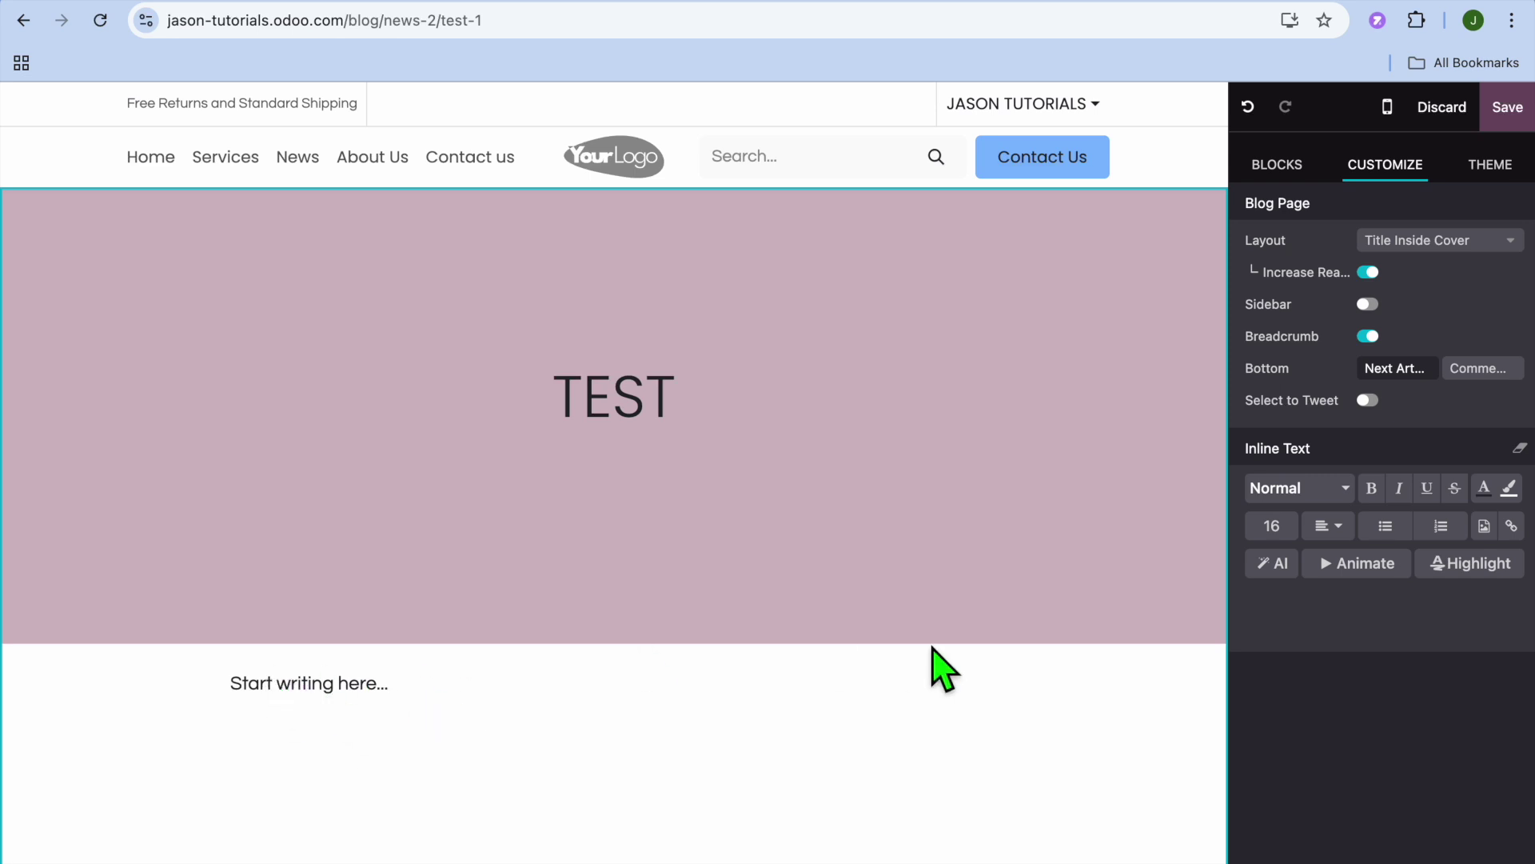
{"action": "left_click", "coordinate": [1284, 171]}
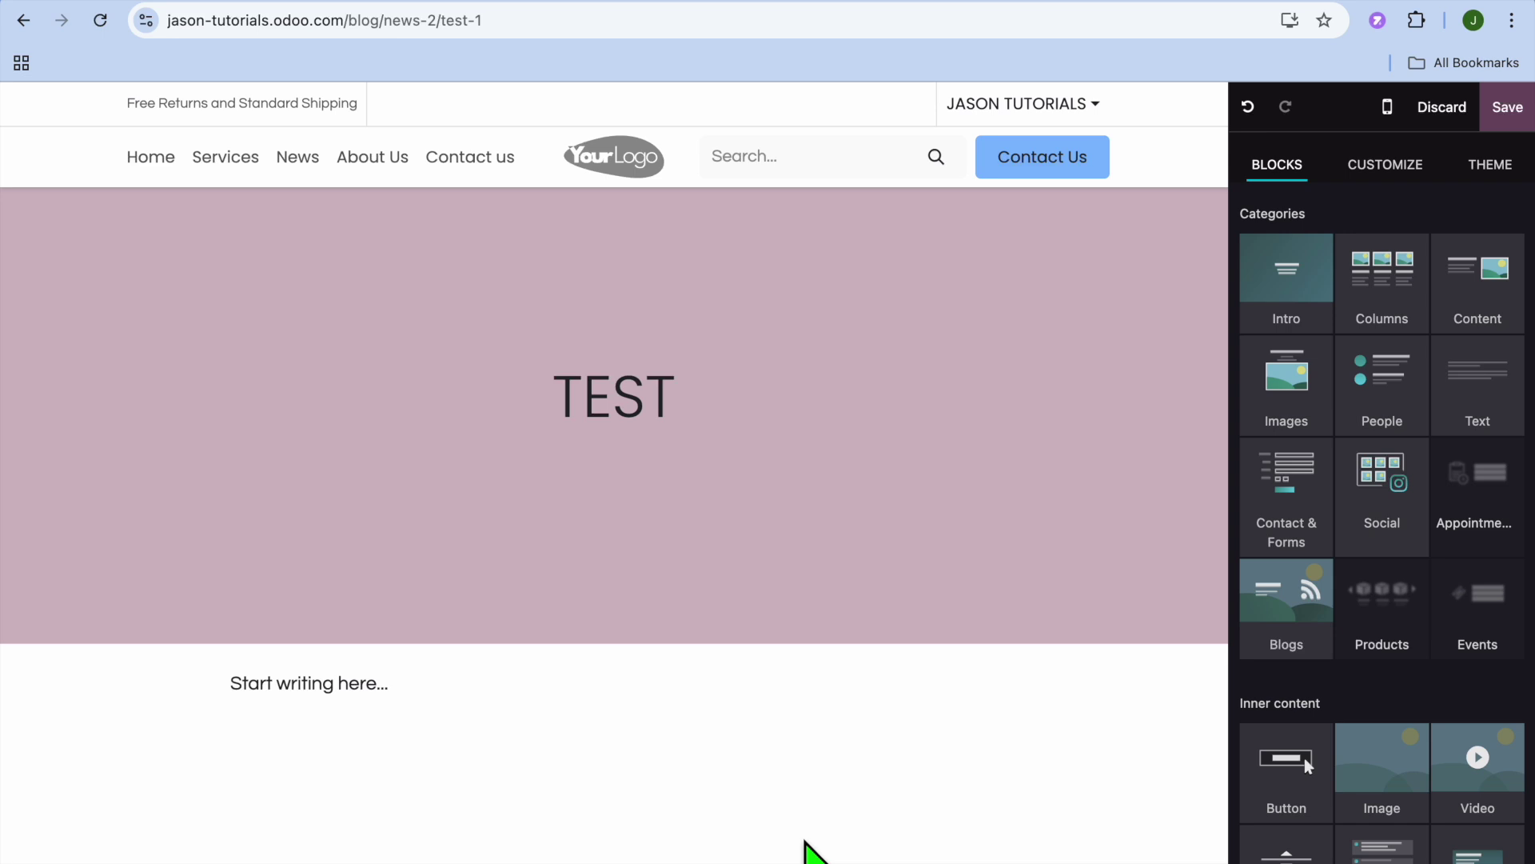
{"action": "left_click", "coordinate": [357, 692]}
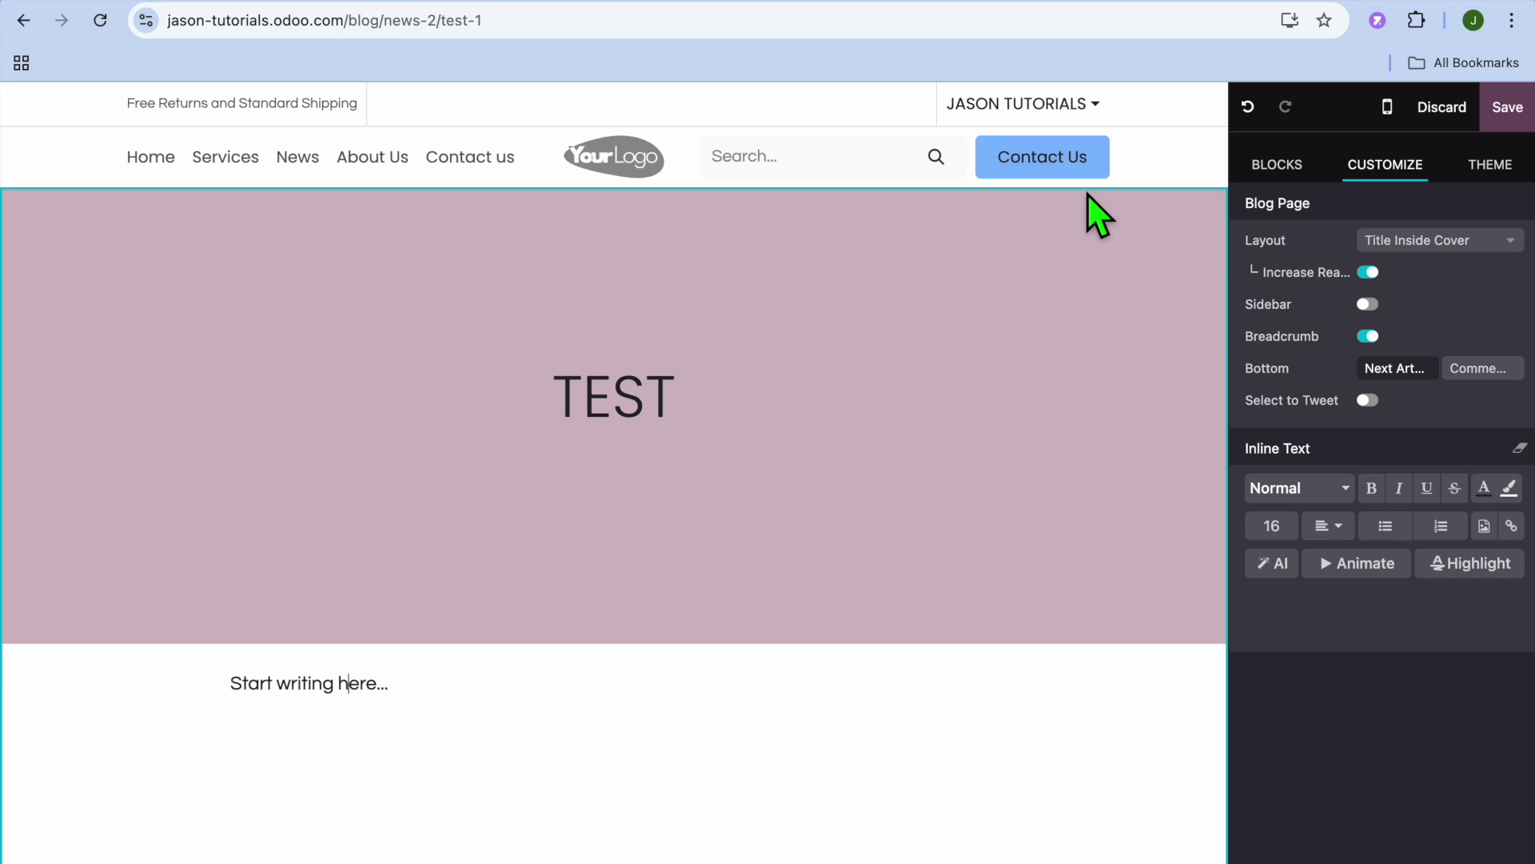
{"action": "left_click", "coordinate": [1505, 109]}
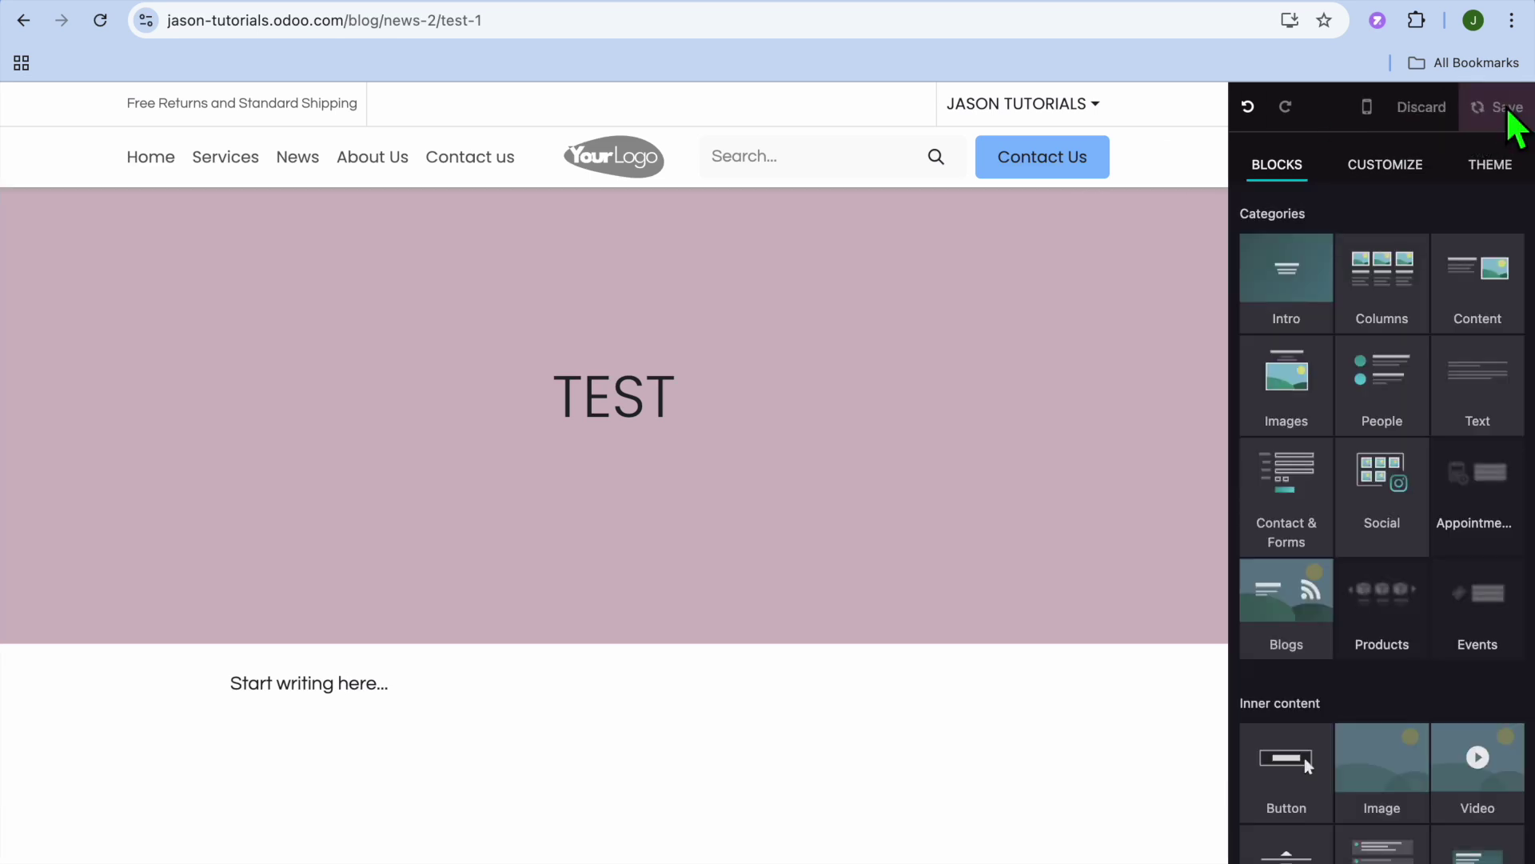